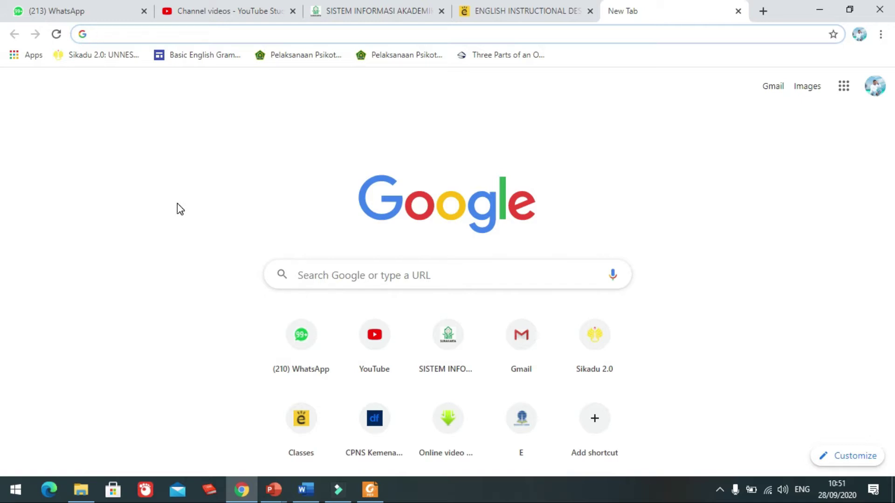
- Search Google for "GOOGLE SITE" and open the Google Sites sign-in result
{"action": "left_click", "coordinate": [315, 279]}
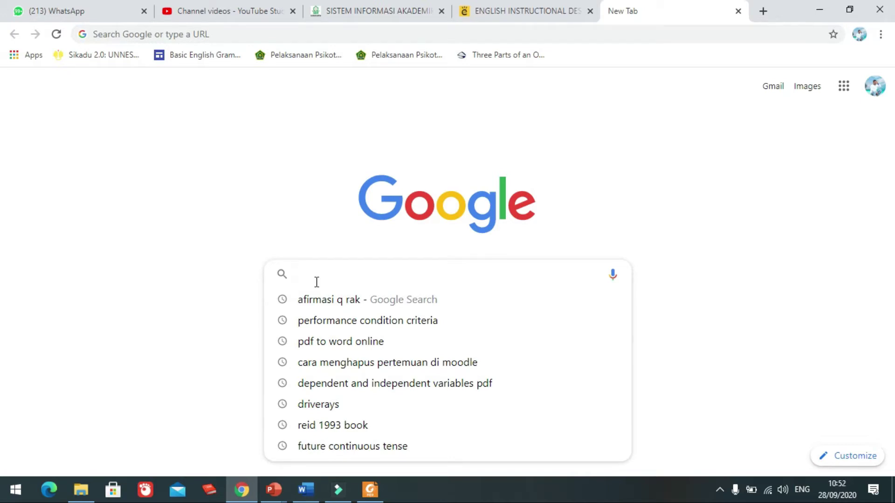
{"action": "type", "text": "G"}
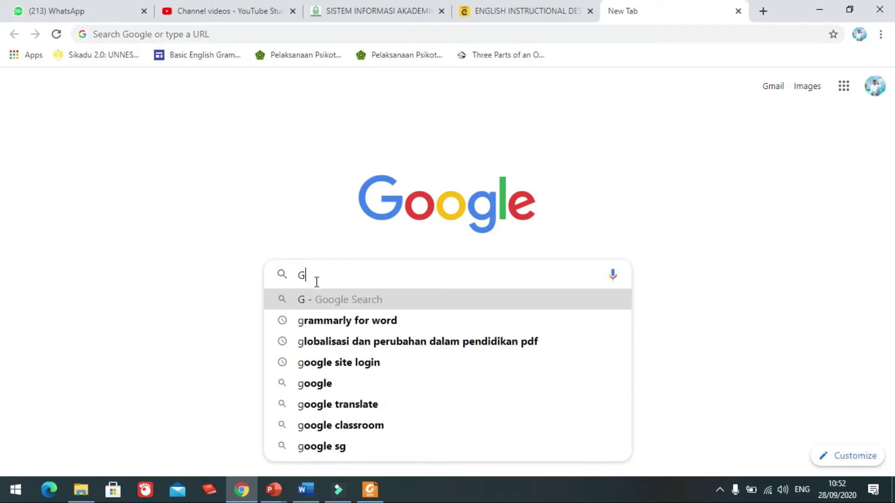
{"action": "type", "text": "OOGLE SITE"}
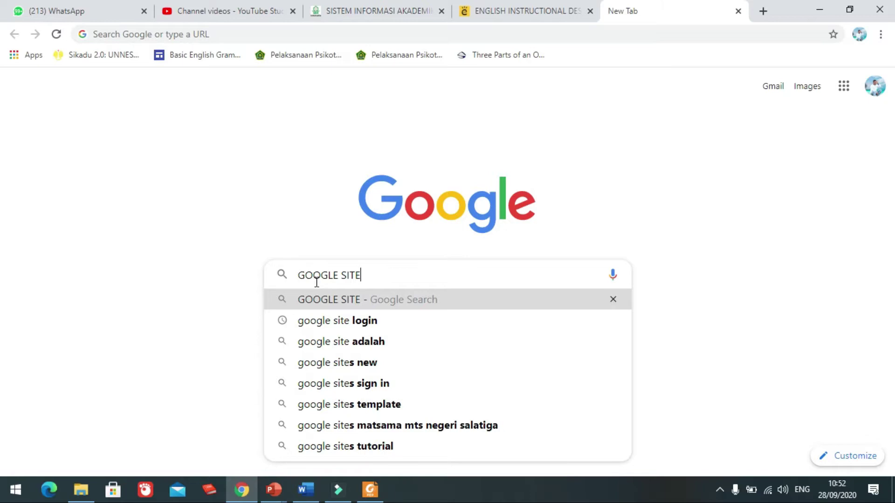
{"action": "key", "text": "Return"}
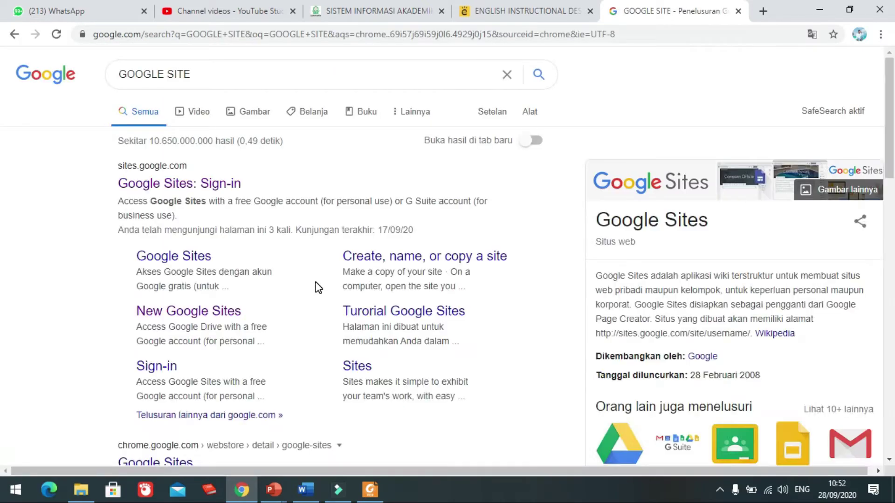
{"action": "left_click", "coordinate": [235, 188]}
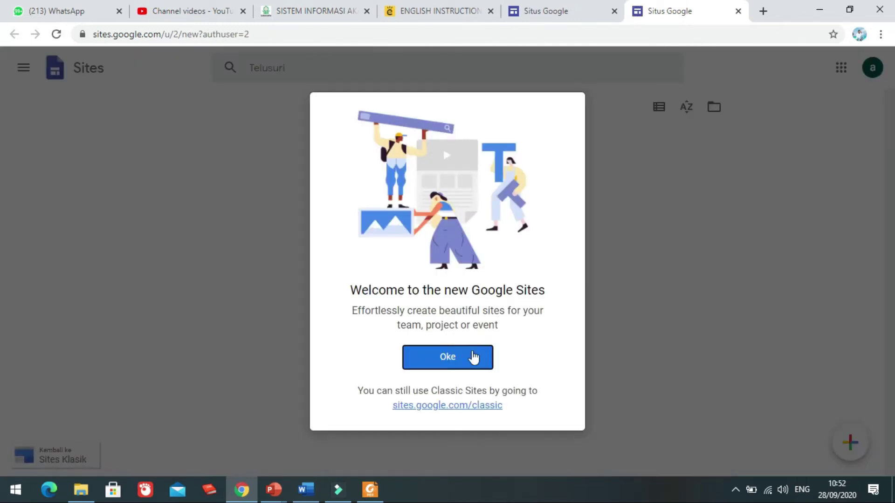
- Dismiss the Google Sites welcome message, then create a new blank site and go through its introductory tour
{"action": "left_click", "coordinate": [474, 357]}
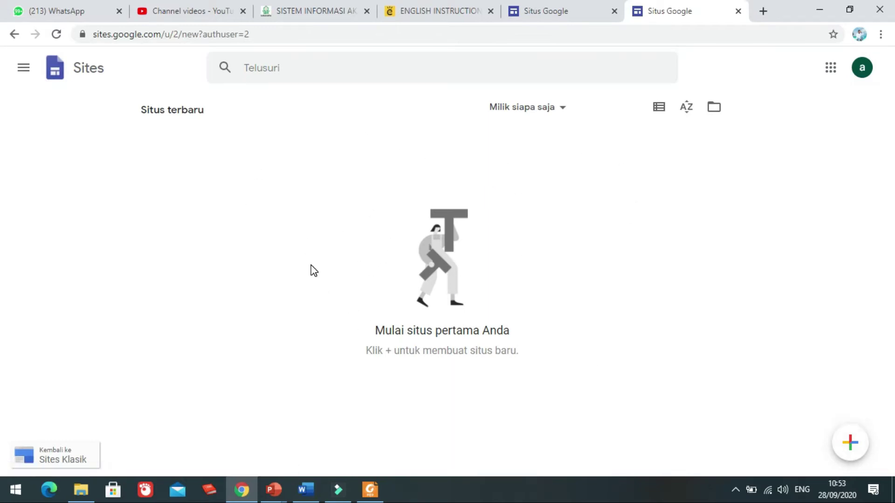
{"action": "left_click", "coordinate": [851, 445]}
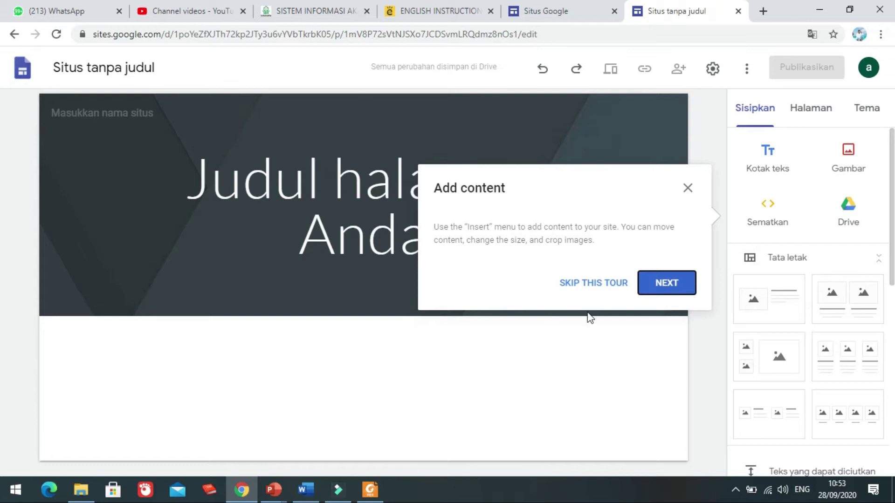
{"action": "left_click", "coordinate": [658, 285]}
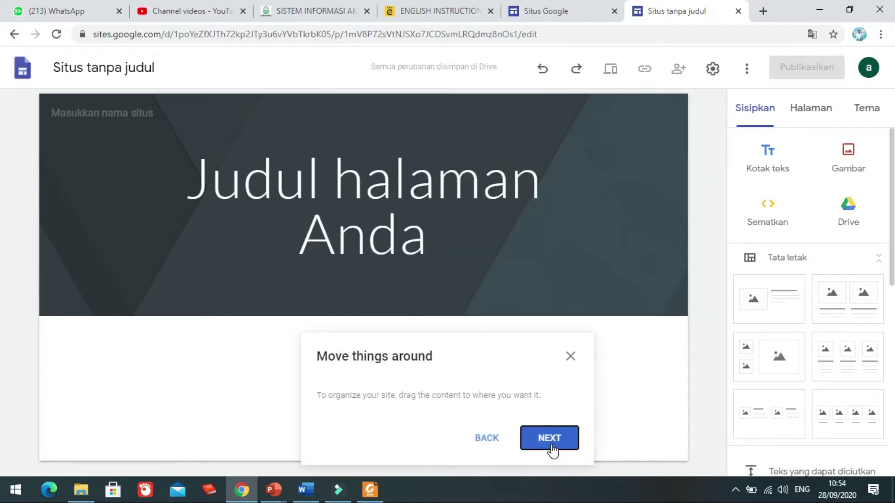
{"action": "left_click", "coordinate": [551, 445]}
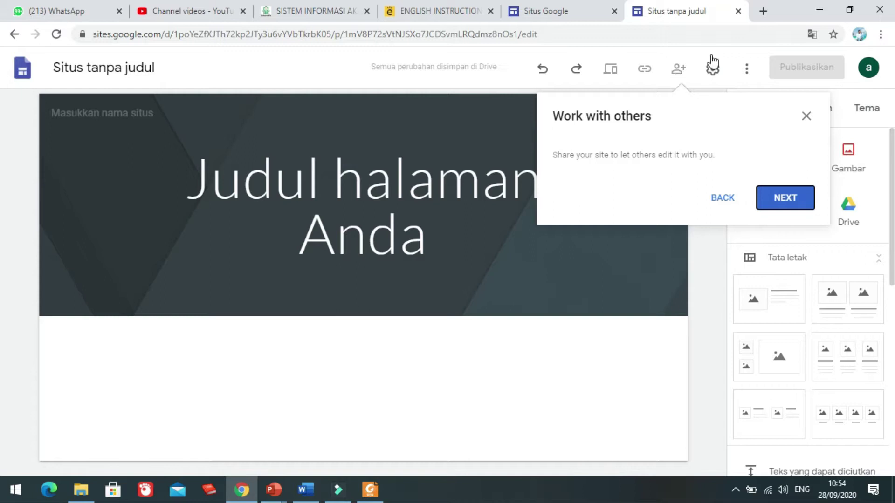
{"action": "left_click", "coordinate": [777, 200]}
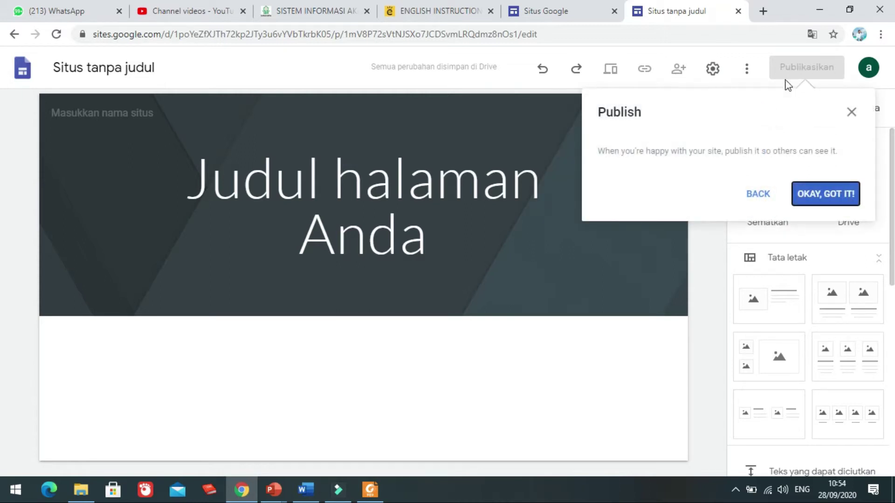
{"action": "left_click", "coordinate": [831, 198]}
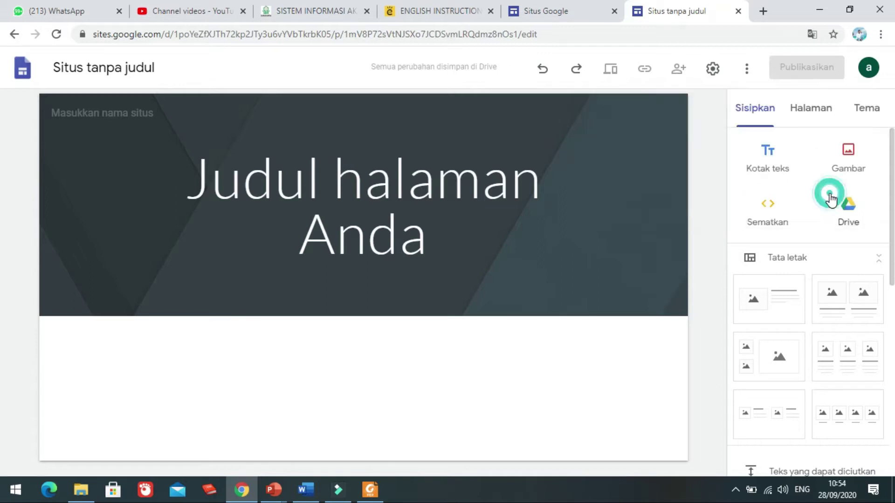
- Replace the placeholder page title in the header with PUBLIC SPEAKING, and that in turn with GRAMMAR
{"action": "left_click", "coordinate": [408, 225]}
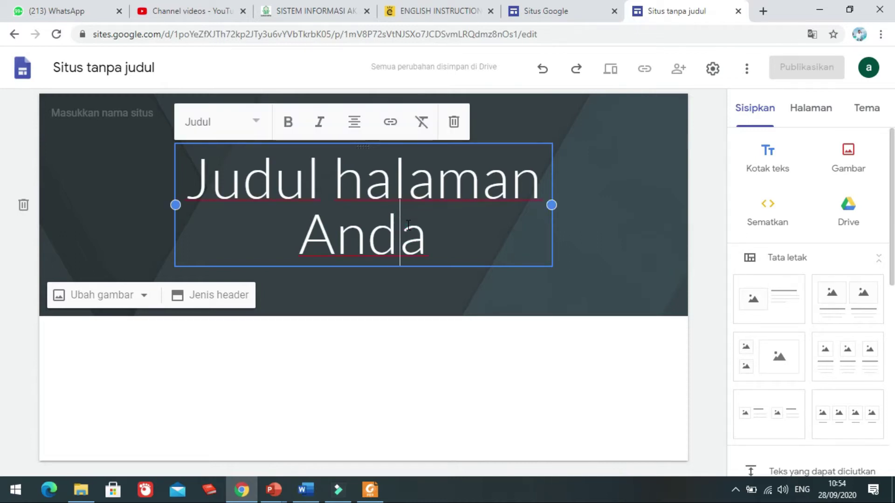
{"action": "key", "text": "ctrl+a"}
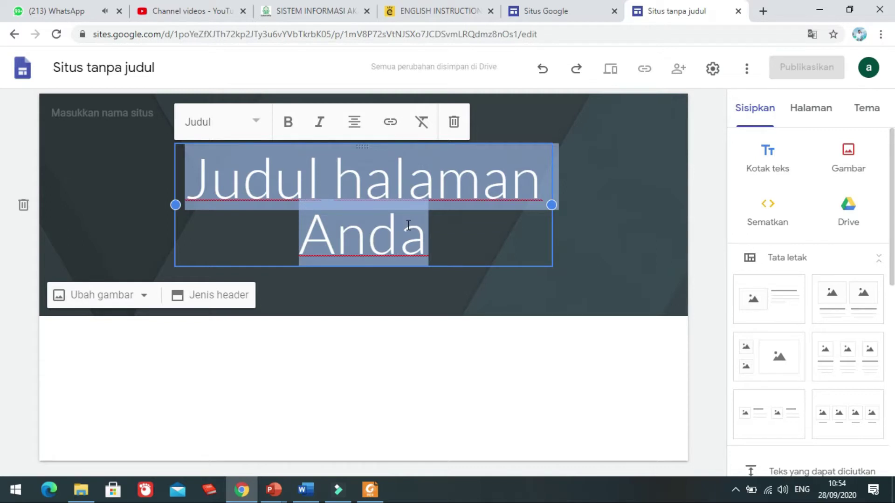
{"action": "type", "text": "P"}
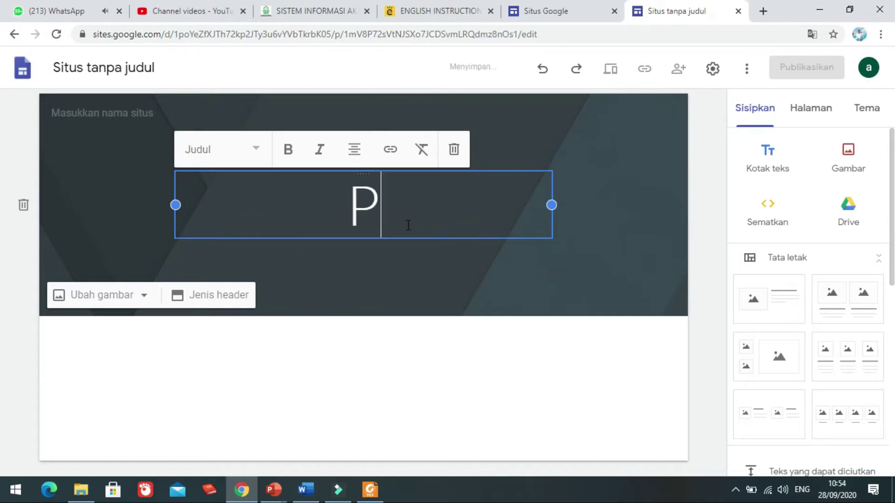
{"action": "type", "text": "UBLIC"}
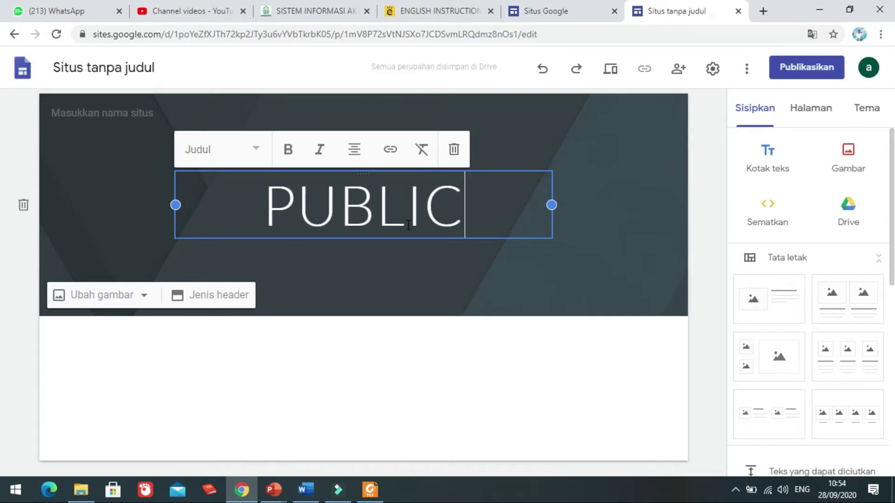
{"action": "type", "text": " SPEAKING"}
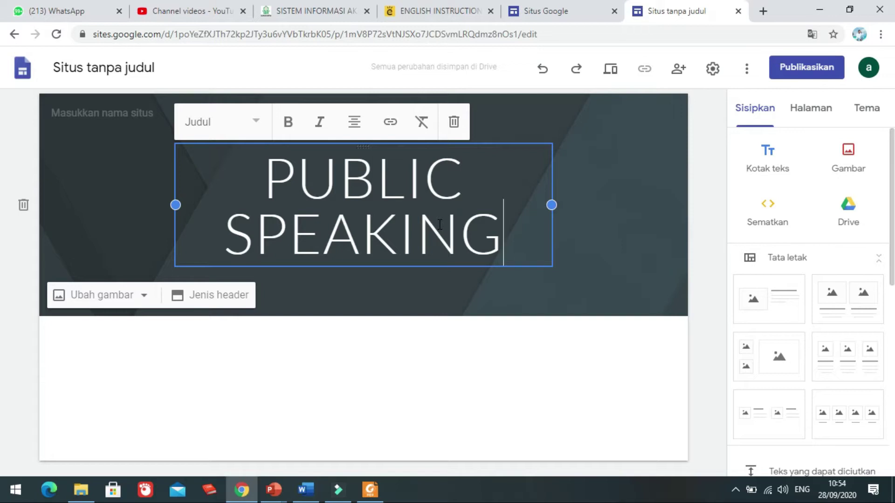
{"action": "key", "text": "ctrl+a"}
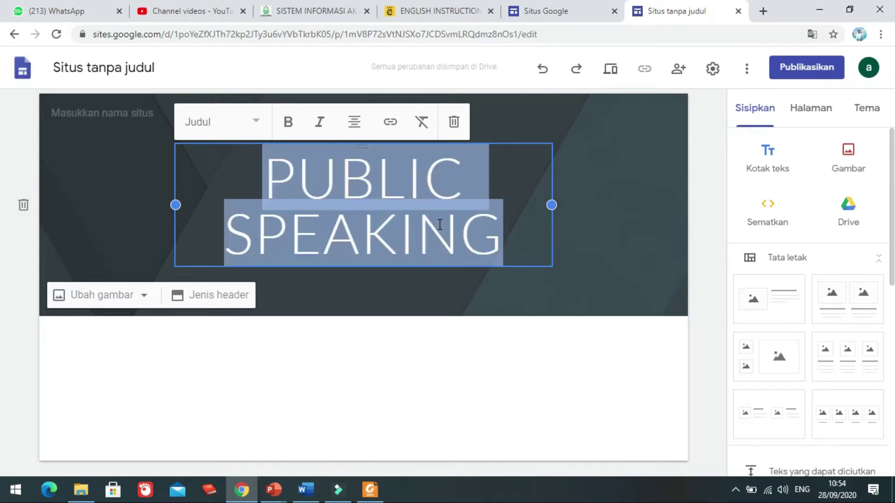
{"action": "type", "text": "GRAMMAR"}
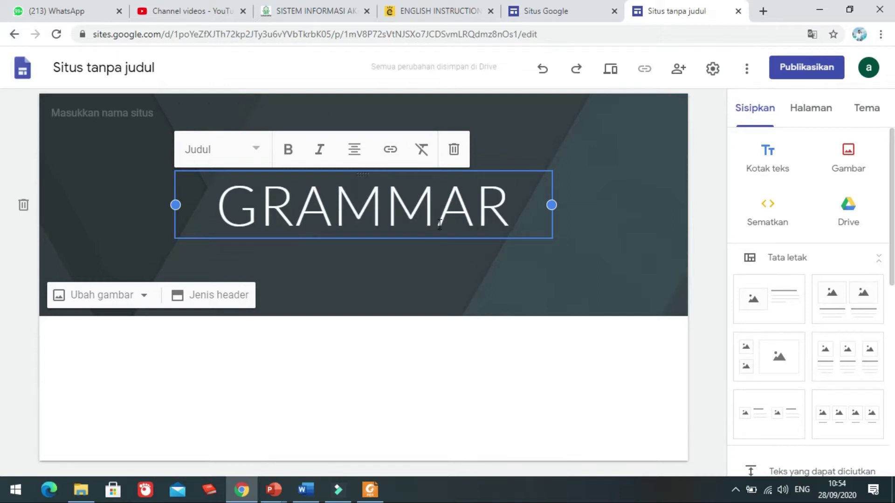
- Replace the header's page title with BASIC GRAMMAR and centre it
{"action": "key", "text": "BackSpace"}
{"action": "key", "text": "BackSpace"}
{"action": "key", "text": "BackSpace"}
{"action": "key", "text": "BackSpace"}
{"action": "key", "text": "BackSpace"}
{"action": "key", "text": "BackSpace"}
{"action": "key", "text": "BackSpace"}
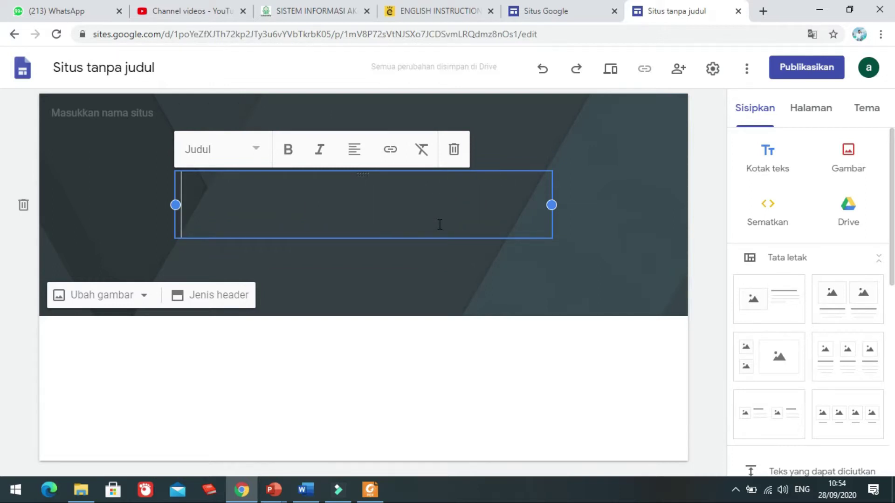
{"action": "type", "text": "B"}
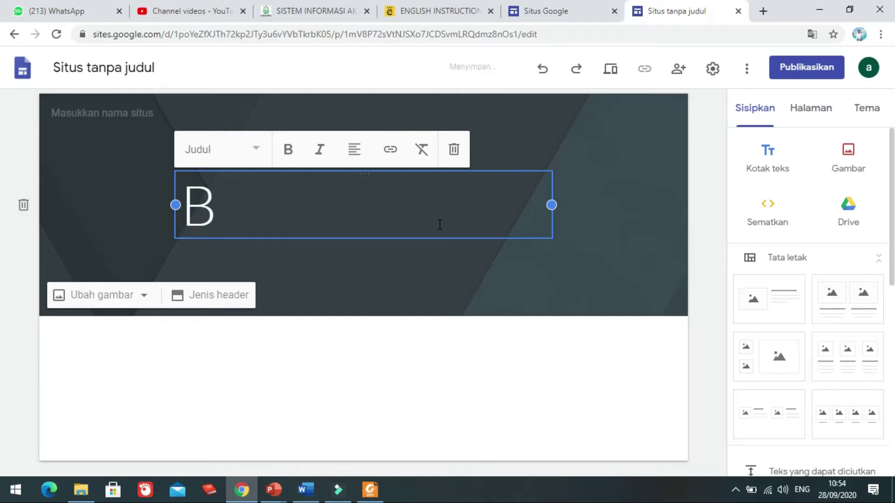
{"action": "type", "text": "ASIC GRAMMAR"}
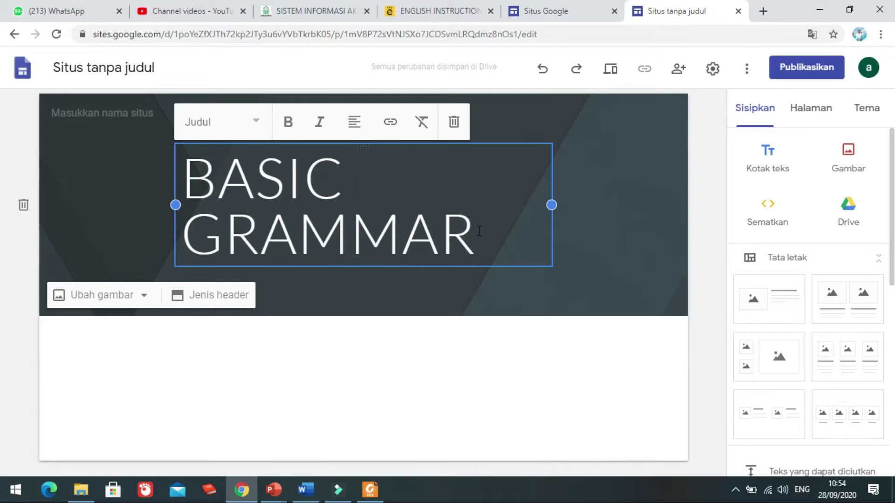
{"action": "left_click_drag", "start_coordinate": [479, 231], "coordinate": [269, 182]}
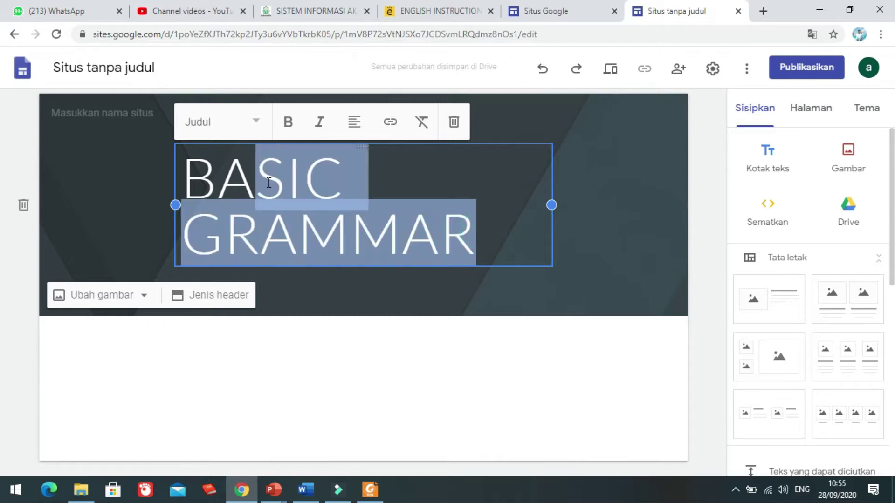
{"action": "left_click", "coordinate": [354, 122]}
{"action": "left_click", "coordinate": [354, 166]}
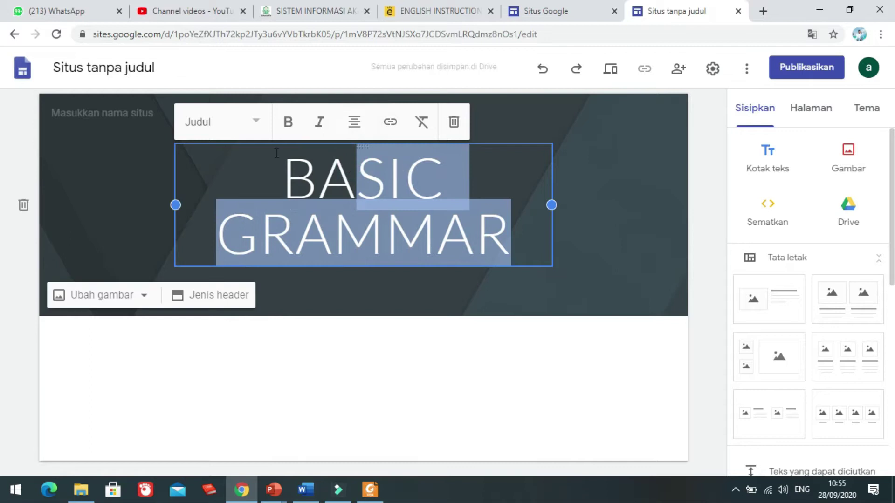
- Make both words of the BASIC GRAMMAR title bold
{"action": "left_click", "coordinate": [288, 122]}
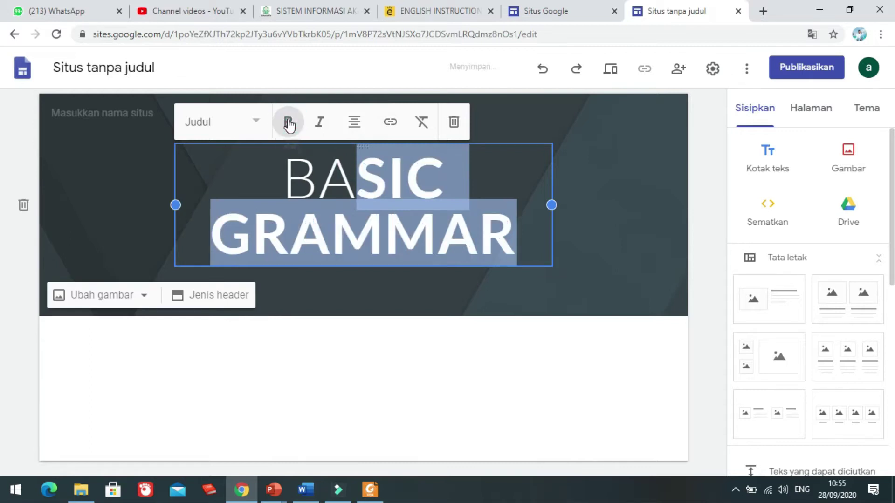
{"action": "double_click", "coordinate": [320, 173]}
{"action": "left_click", "coordinate": [288, 123]}
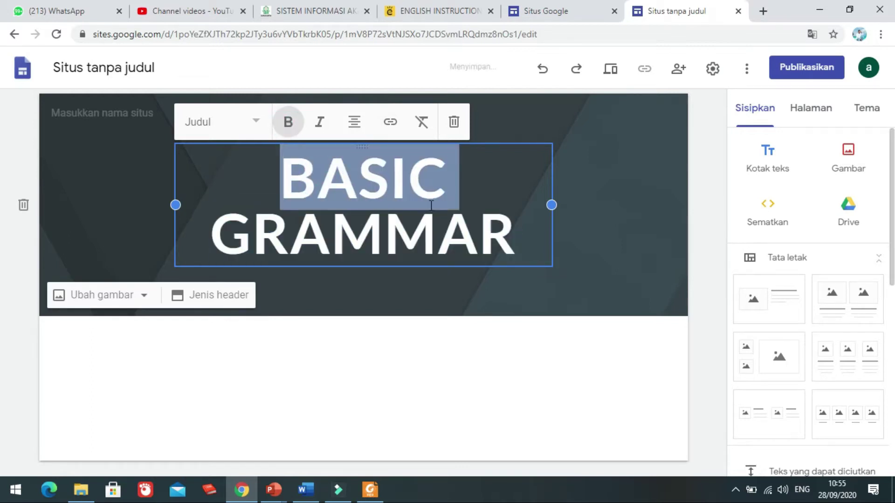
{"action": "left_click", "coordinate": [642, 216]}
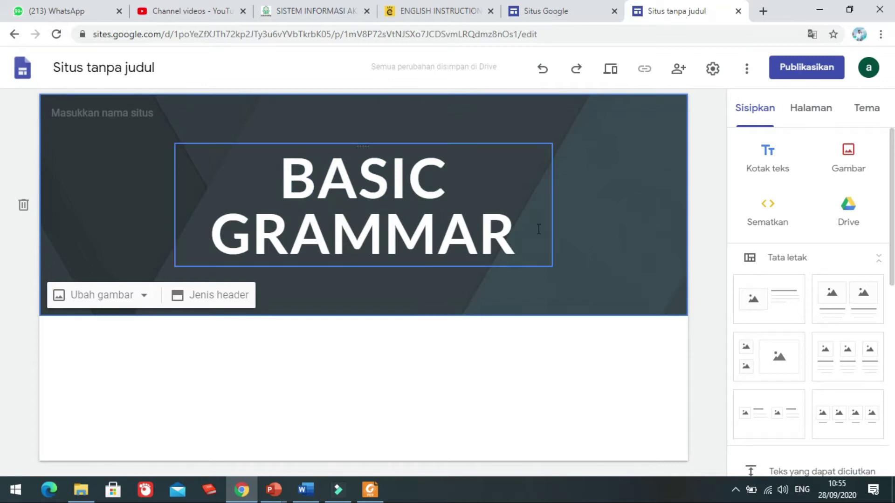
{"action": "left_click", "coordinate": [147, 297]}
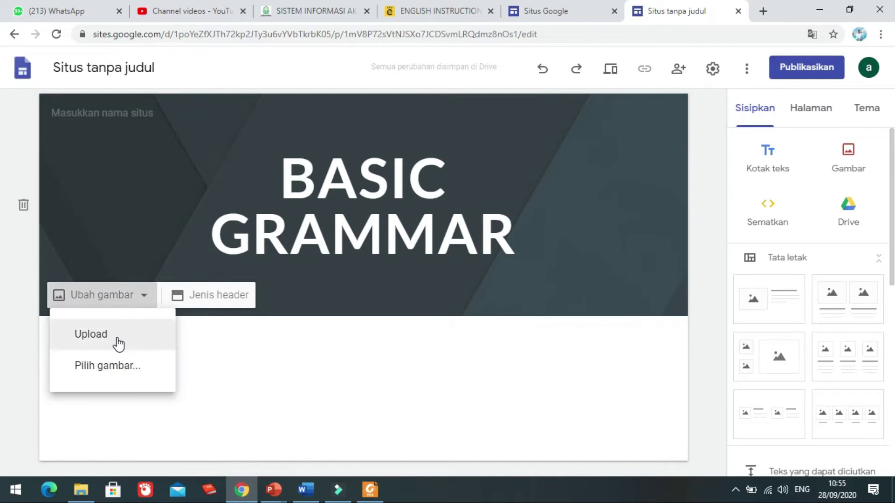
{"action": "left_click", "coordinate": [118, 343]}
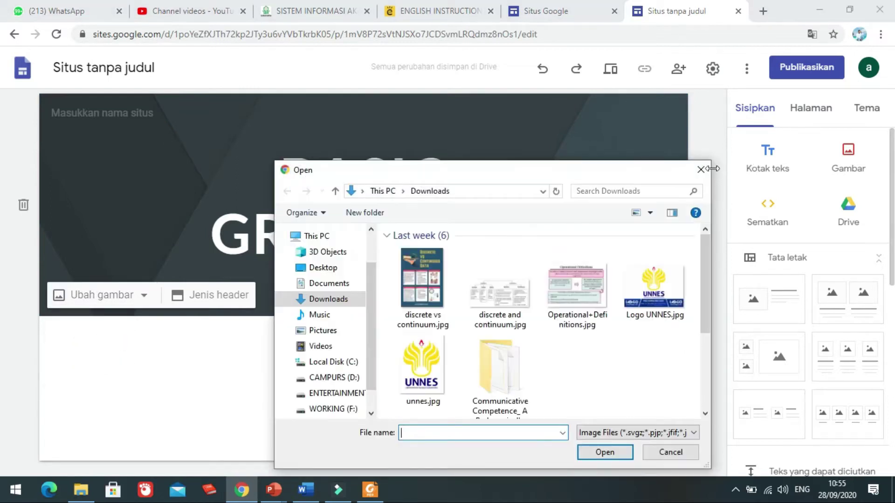
{"action": "left_click", "coordinate": [700, 169]}
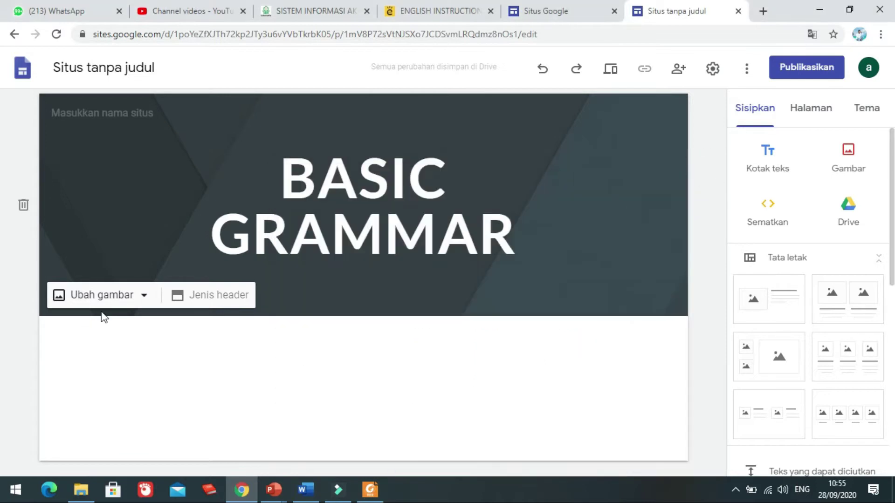
- Replace the header background with the gallery photo of a teal notebook and blue pen beside a tablet
{"action": "left_click", "coordinate": [141, 300]}
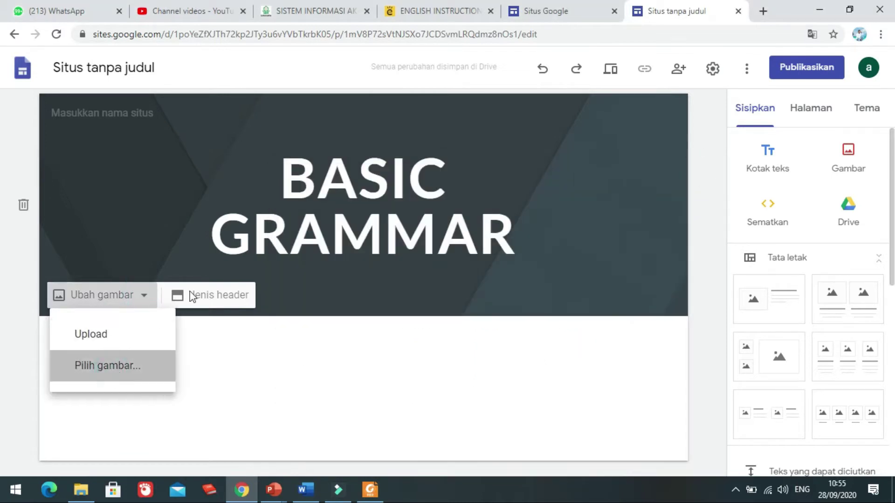
{"action": "left_click", "coordinate": [112, 366]}
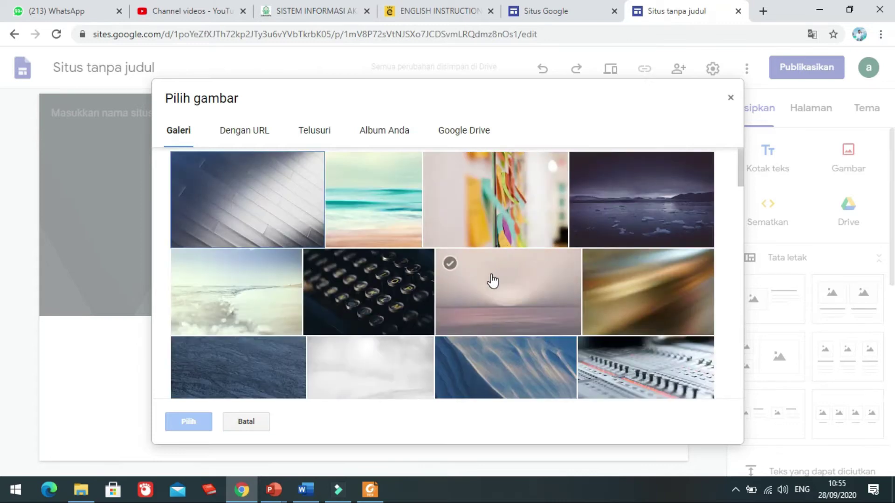
{"action": "scroll", "coordinate": [522, 290], "scroll_direction": "down", "scroll_amount": 3}
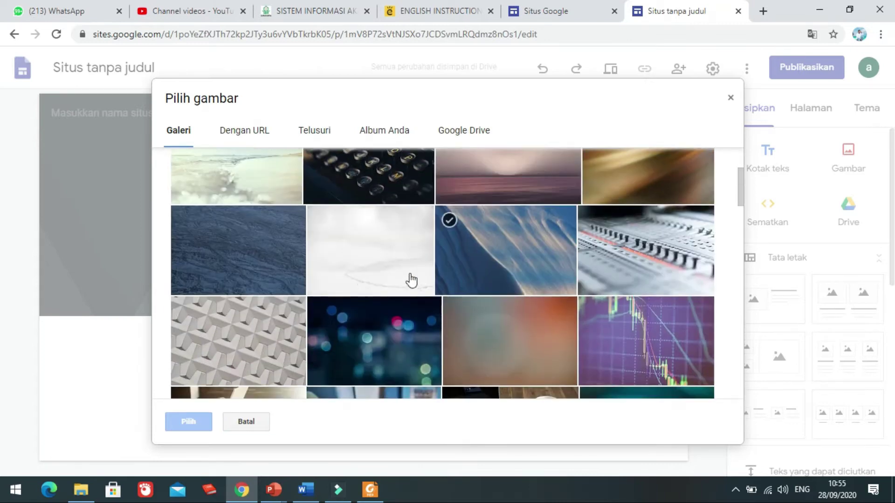
{"action": "scroll", "coordinate": [512, 313], "scroll_direction": "down", "scroll_amount": 3}
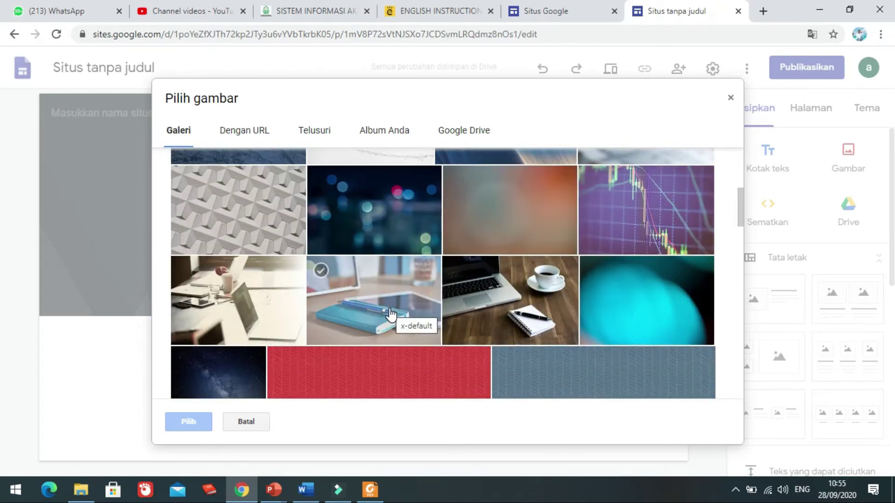
{"action": "scroll", "coordinate": [466, 308], "scroll_direction": "down", "scroll_amount": 3}
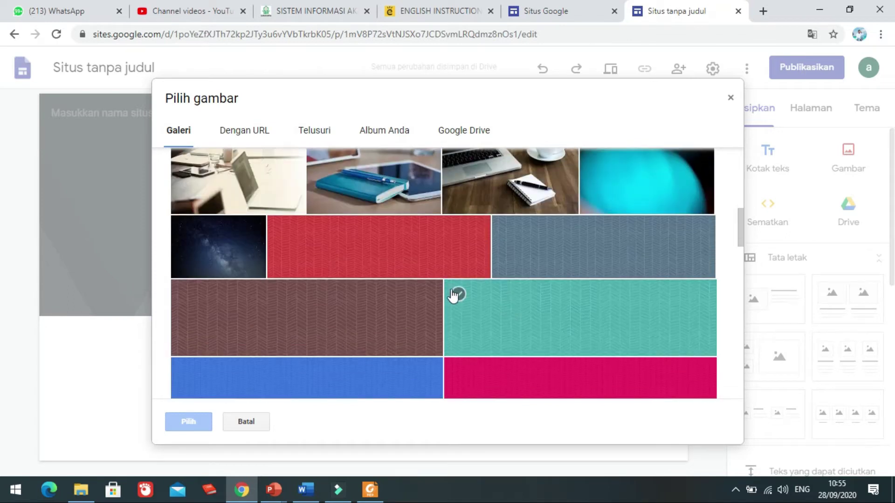
{"action": "scroll", "coordinate": [454, 298], "scroll_direction": "up", "scroll_amount": 3}
{"action": "left_click", "coordinate": [354, 312]}
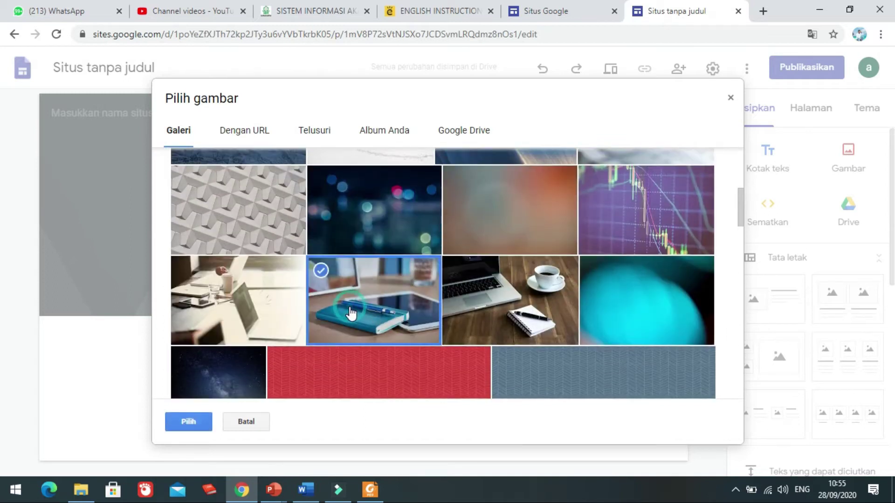
{"action": "left_click", "coordinate": [183, 422]}
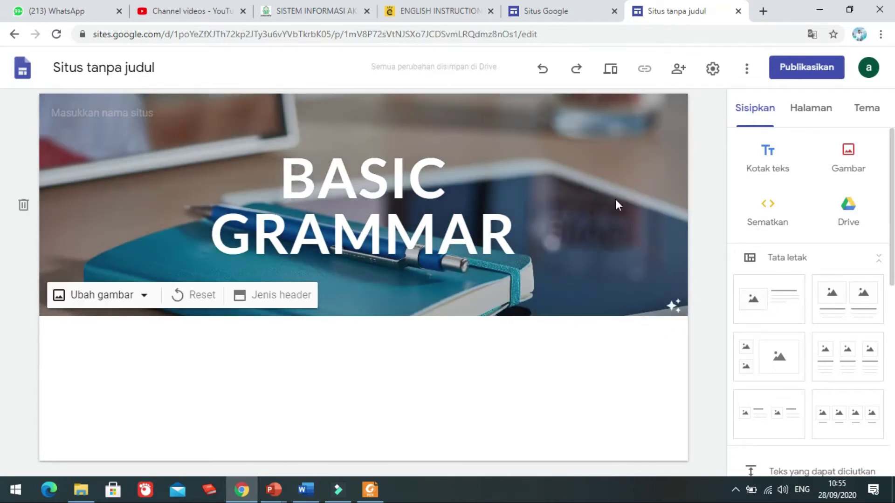
{"action": "left_click", "coordinate": [418, 239]}
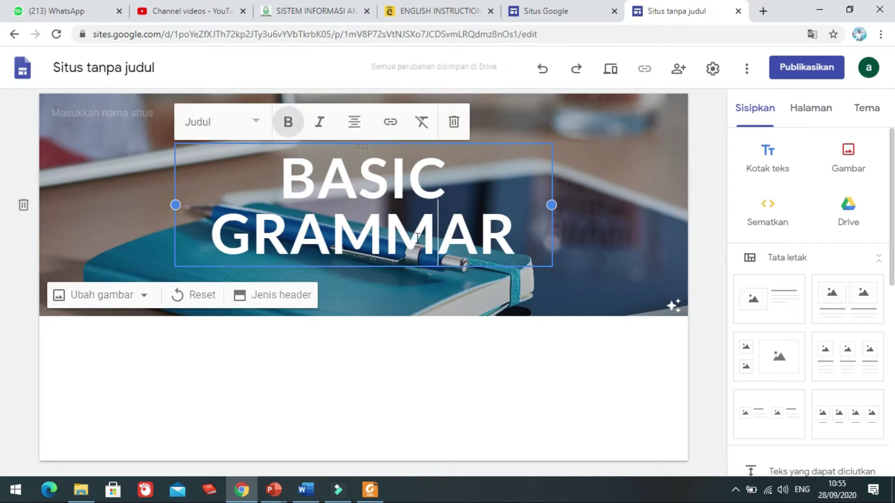
{"action": "triple_click", "coordinate": [418, 239]}
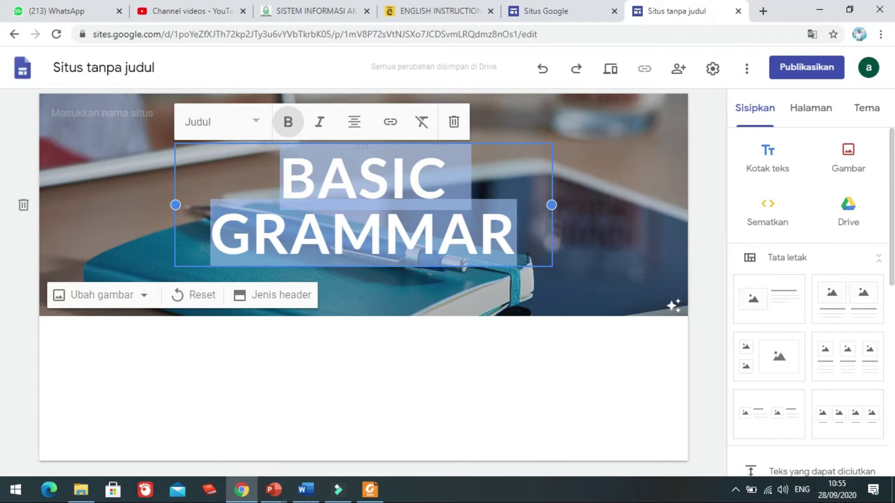
{"action": "left_click", "coordinate": [498, 337]}
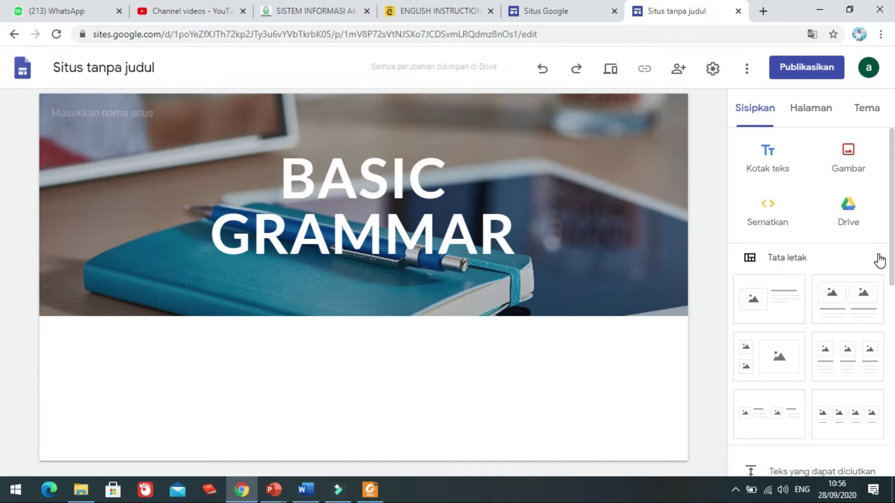
- Try a table of contents block below the header and delete it again
{"action": "left_click_drag", "start_coordinate": [894, 253], "coordinate": [891, 332]}
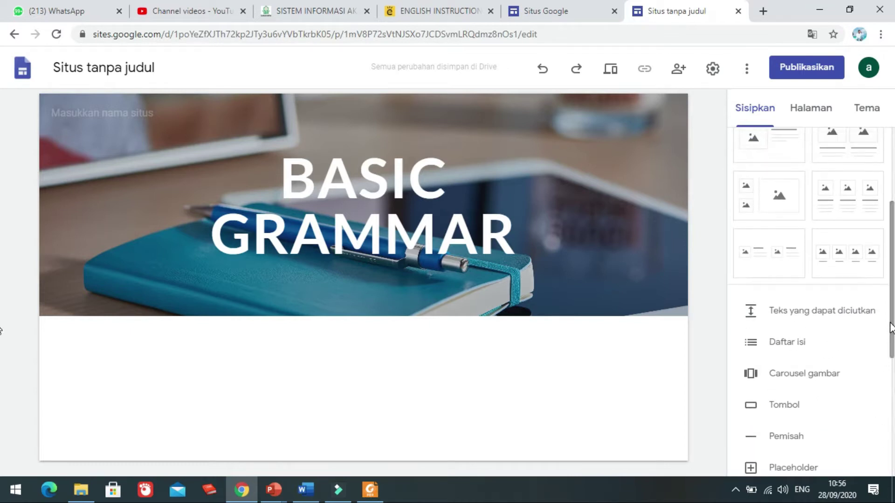
{"action": "left_click", "coordinate": [794, 343]}
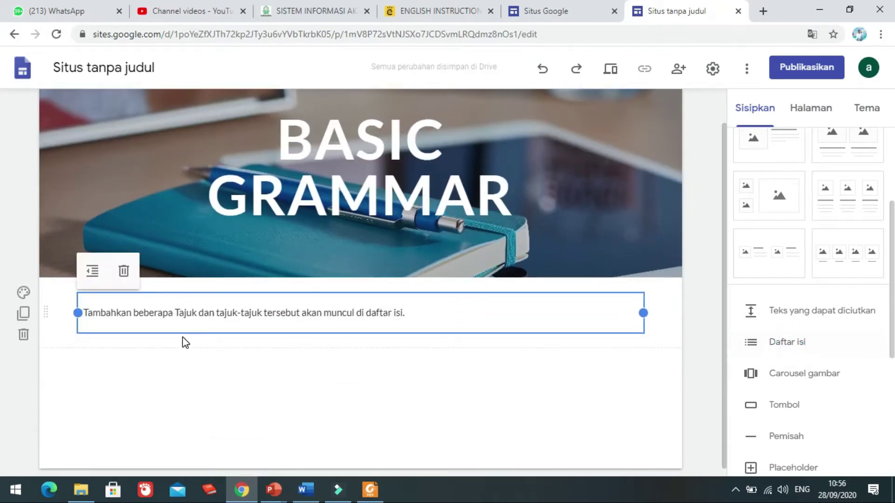
{"action": "left_click", "coordinate": [182, 313]}
{"action": "left_click", "coordinate": [172, 313]}
{"action": "left_click", "coordinate": [95, 315]}
{"action": "left_click", "coordinate": [105, 348]}
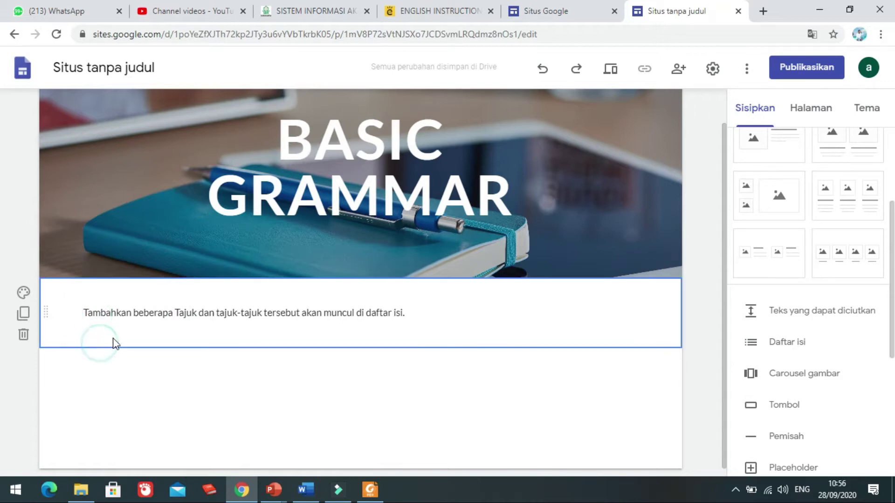
{"action": "left_click", "coordinate": [127, 310]}
{"action": "left_click", "coordinate": [126, 311]}
{"action": "left_click", "coordinate": [127, 311]}
{"action": "left_click", "coordinate": [319, 320]}
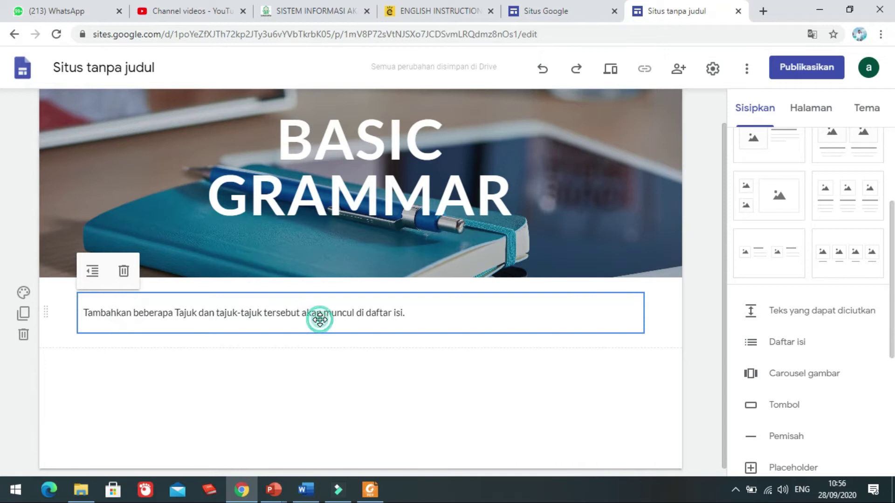
{"action": "left_click", "coordinate": [124, 272]}
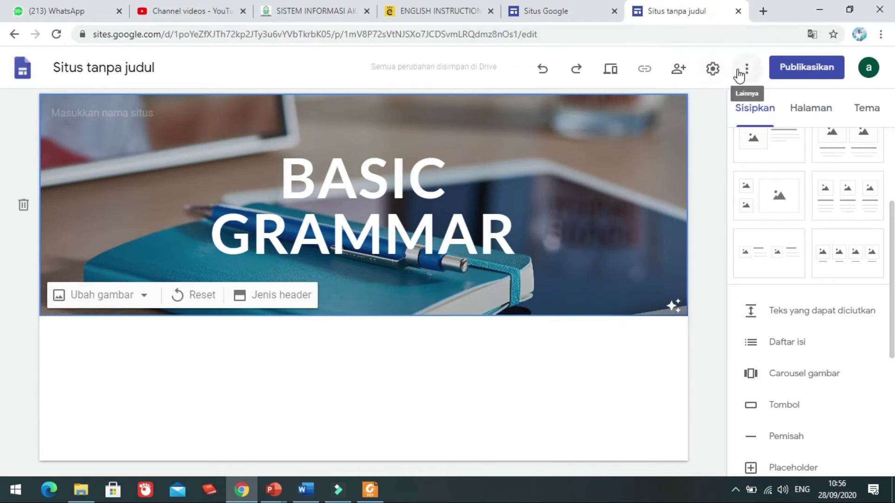
- Add a new page named TENSES to the site
{"action": "scroll", "coordinate": [789, 163], "scroll_direction": "up", "scroll_amount": 3}
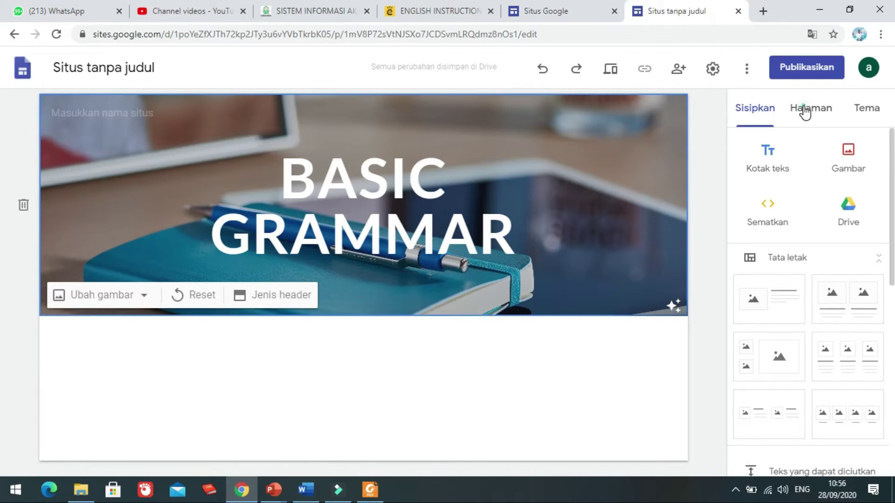
{"action": "left_click", "coordinate": [806, 112]}
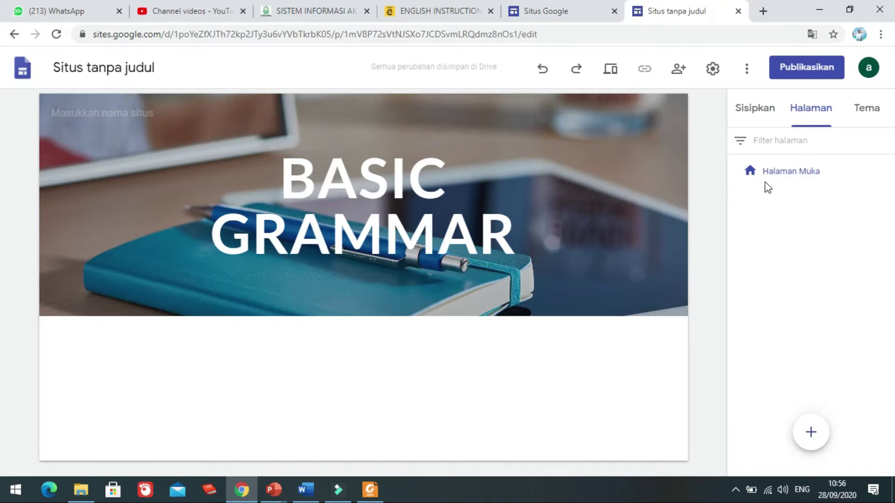
{"action": "left_click", "coordinate": [885, 172]}
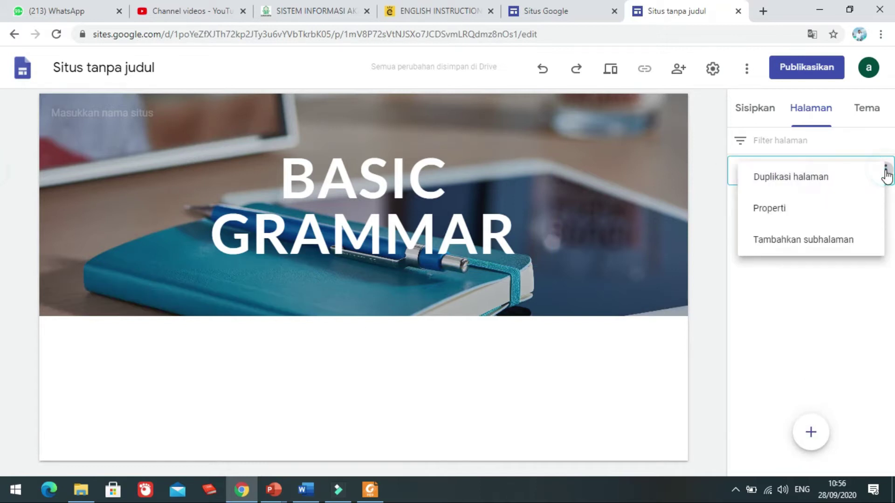
{"action": "left_click", "coordinate": [817, 280]}
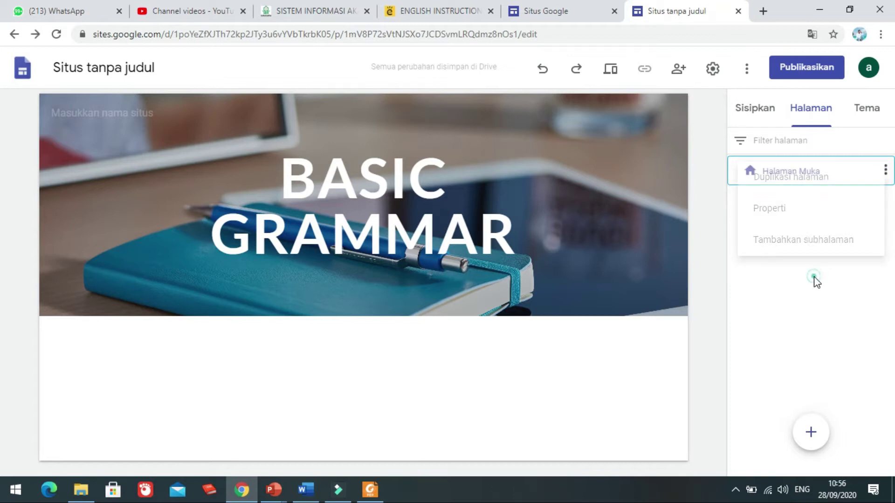
{"action": "left_click", "coordinate": [815, 179]}
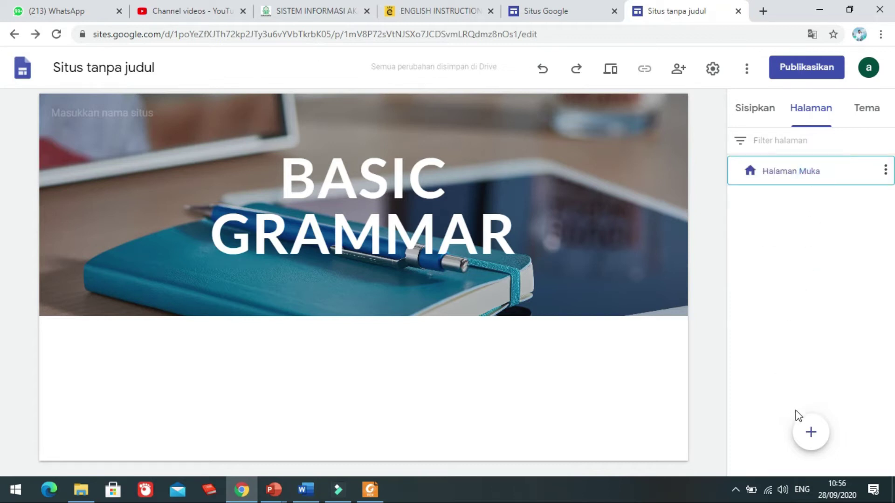
{"action": "left_click", "coordinate": [806, 429]}
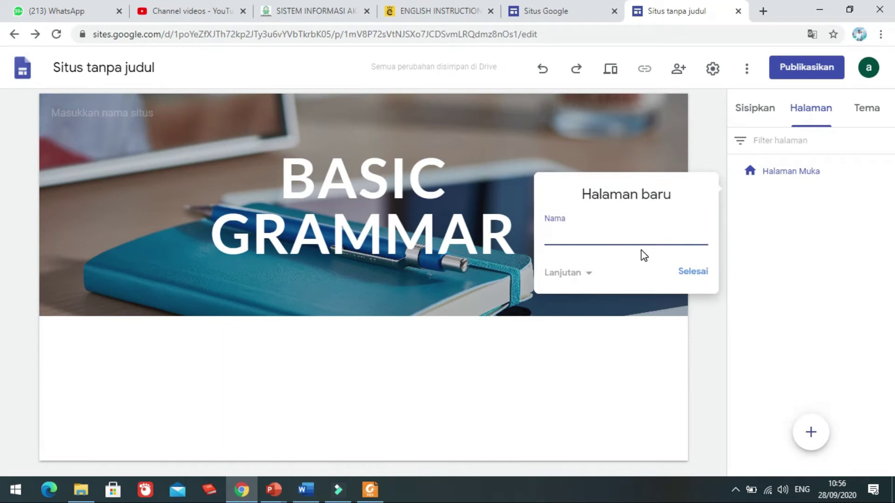
{"action": "type", "text": "TENSES"}
{"action": "left_click", "coordinate": [692, 275]}
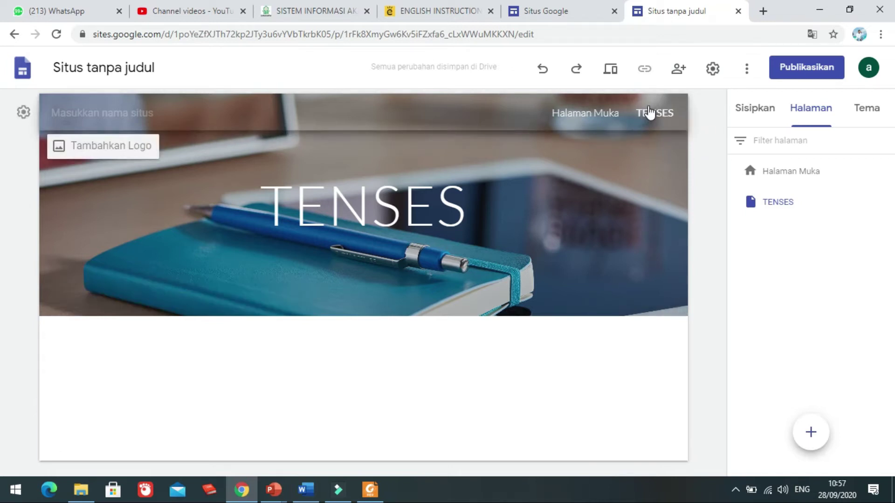
- Add another new page named EXERCISE to the site
{"action": "left_click", "coordinate": [818, 429]}
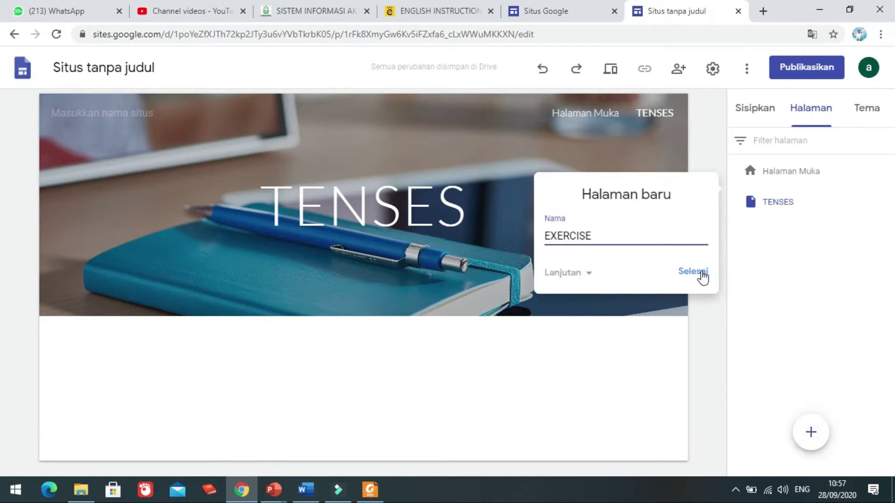
{"action": "left_click", "coordinate": [703, 276]}
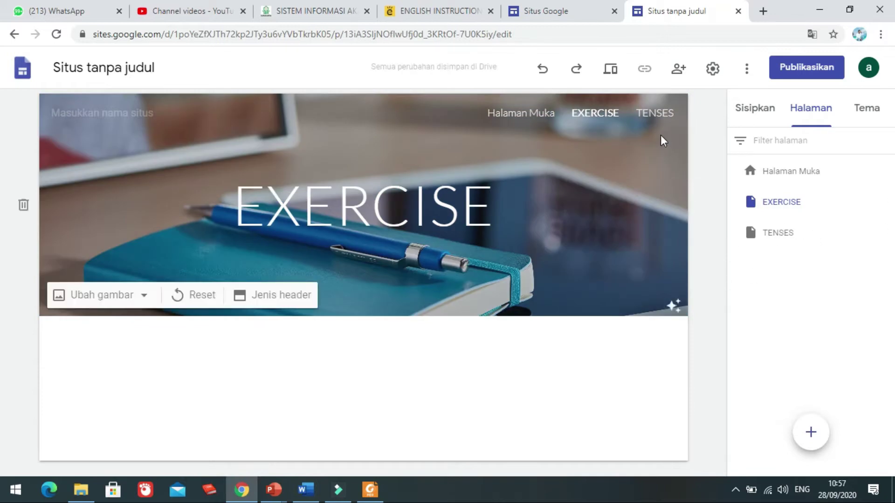
{"action": "right_click", "coordinate": [525, 114]}
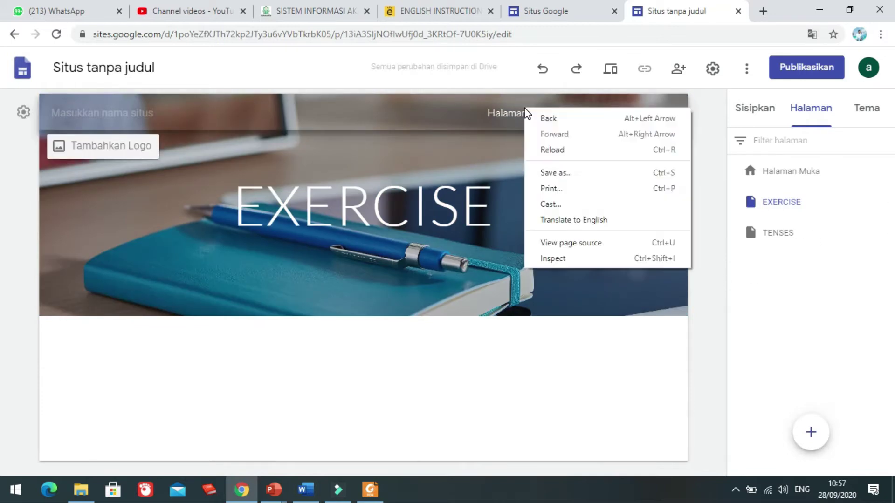
{"action": "left_click", "coordinate": [561, 372]}
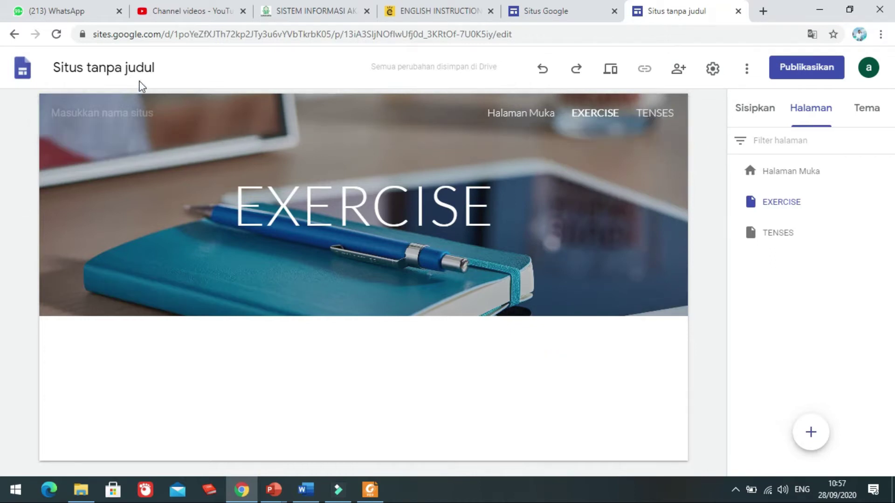
- Rename the untitled site as BASIC GRAMMAR
{"action": "left_click", "coordinate": [144, 70]}
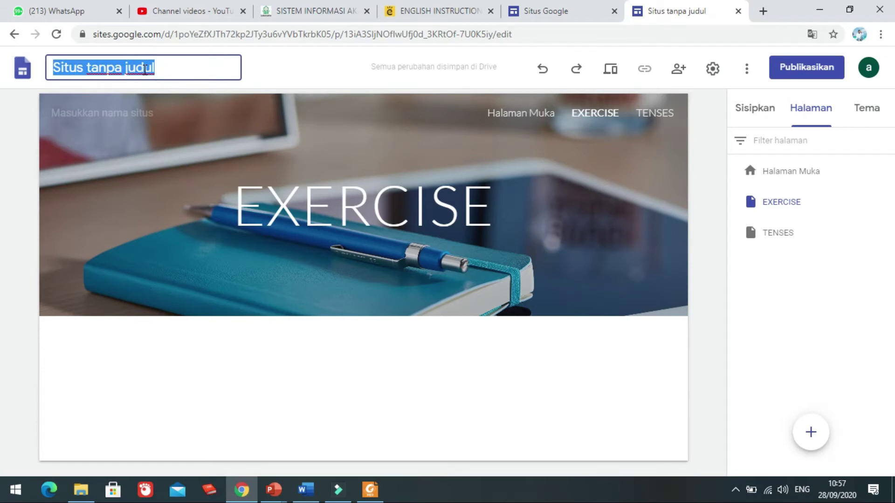
{"action": "type", "text": "BASIC GRA"}
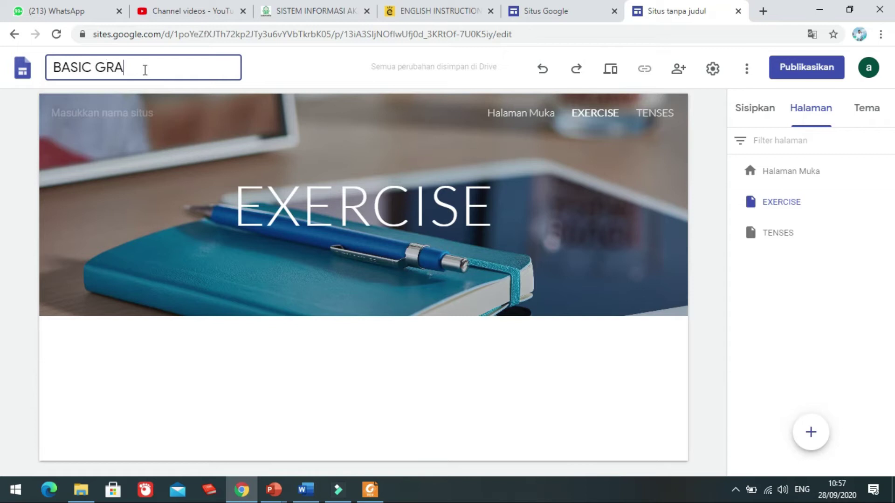
{"action": "type", "text": "MMAR"}
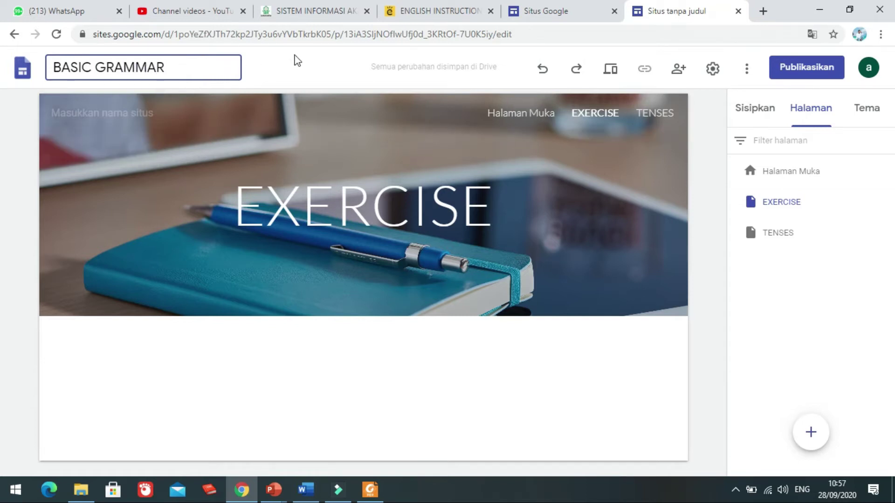
{"action": "left_click", "coordinate": [295, 60]}
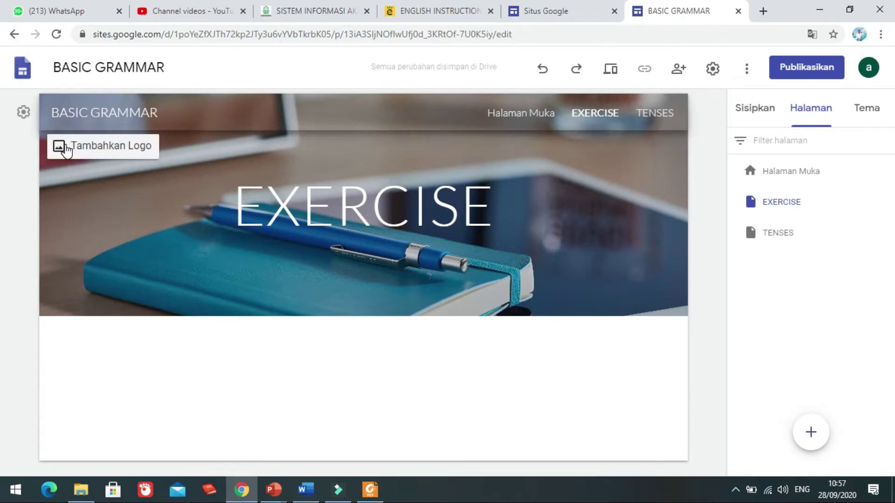
- Search Google Images for "logo iain surakarta" in a new browser tab
{"action": "left_click", "coordinate": [66, 149]}
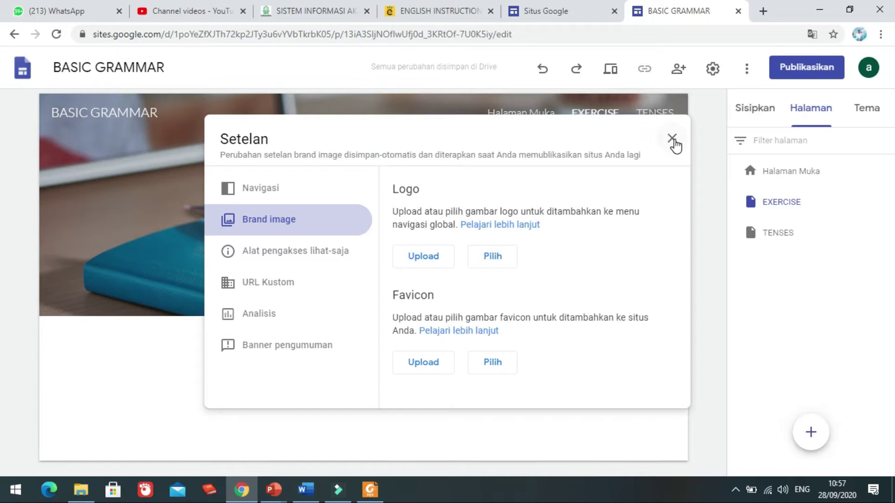
{"action": "left_click", "coordinate": [671, 139]}
{"action": "left_click", "coordinate": [763, 11]}
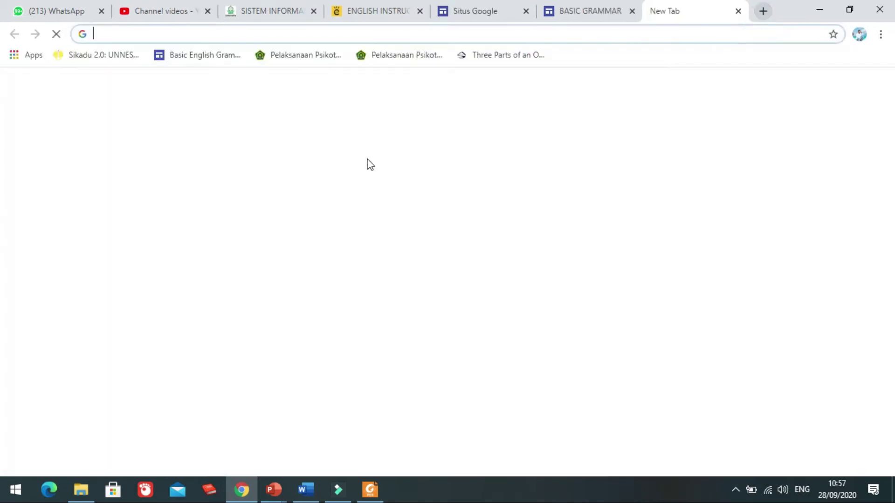
{"action": "left_click", "coordinate": [311, 268]}
{"action": "type", "text": "LO"}
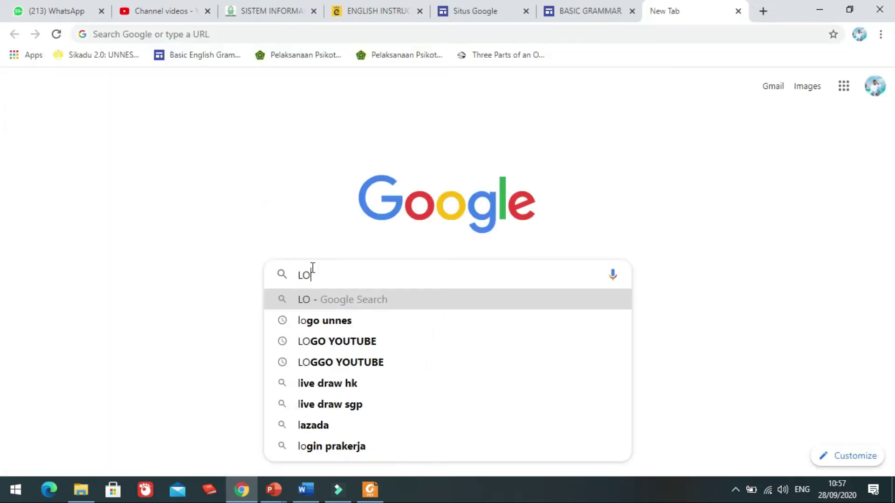
{"action": "type", "text": "GG"}
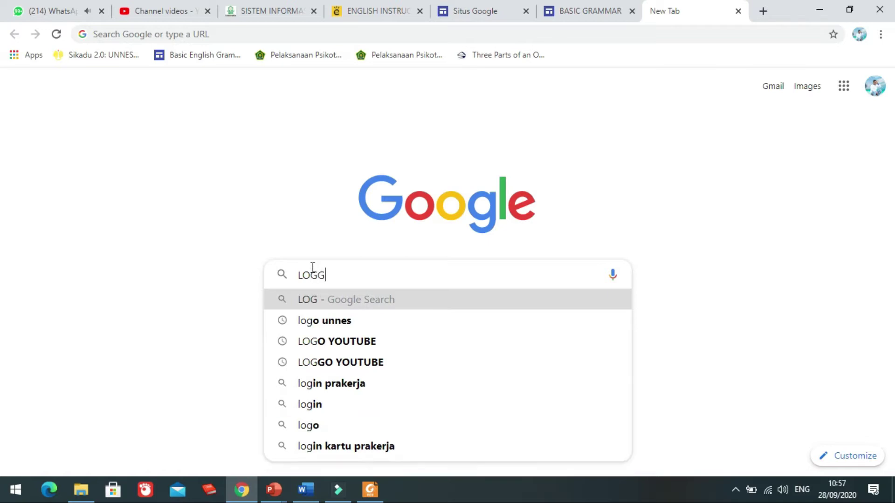
{"action": "type", "text": "O IAIN S"}
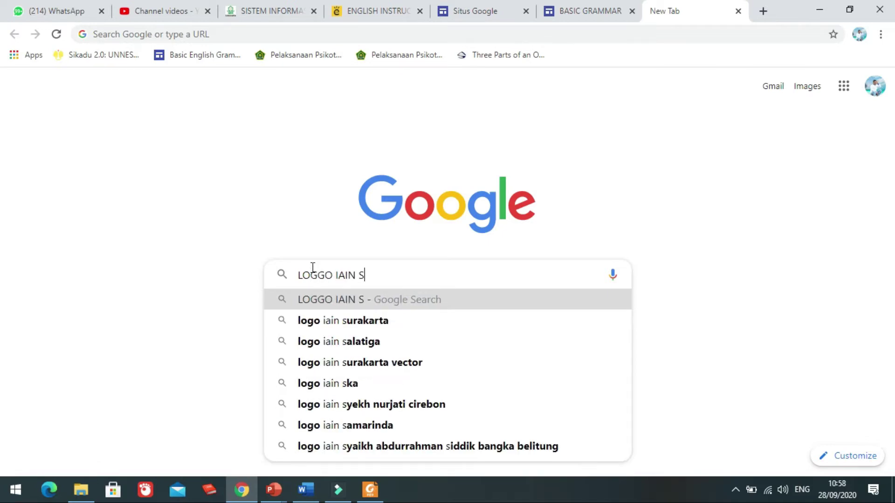
{"action": "key", "text": "Down"}
{"action": "key", "text": "Return"}
{"action": "left_click", "coordinate": [202, 121]}
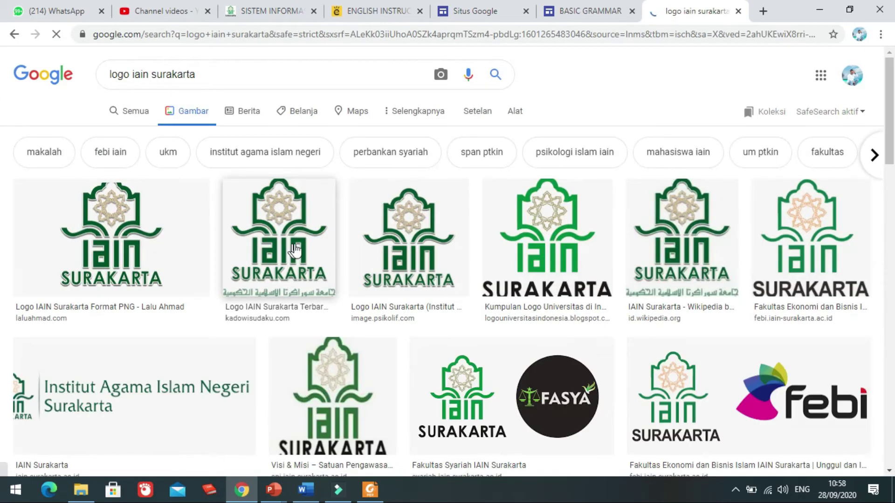
- Save the bright green IAIN Surakarta logo with black lettering as logo-iain.png in the BAHAN folder
{"action": "left_click", "coordinate": [546, 246]}
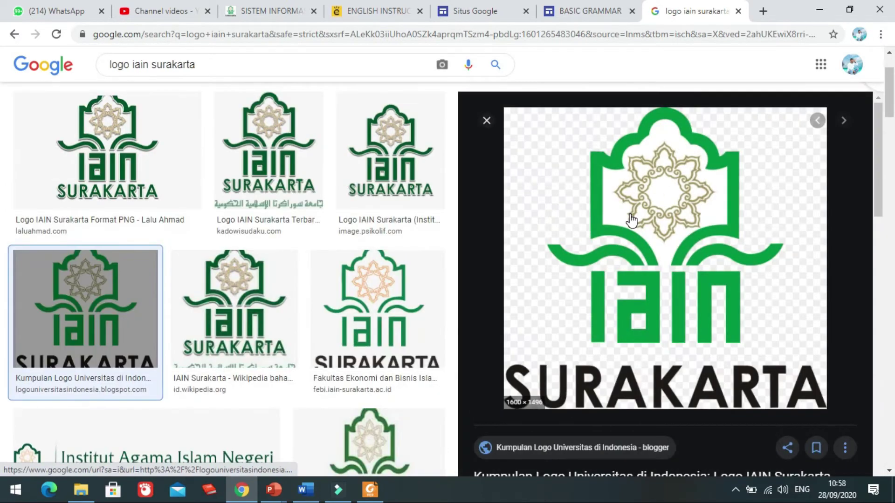
{"action": "right_click", "coordinate": [631, 216]}
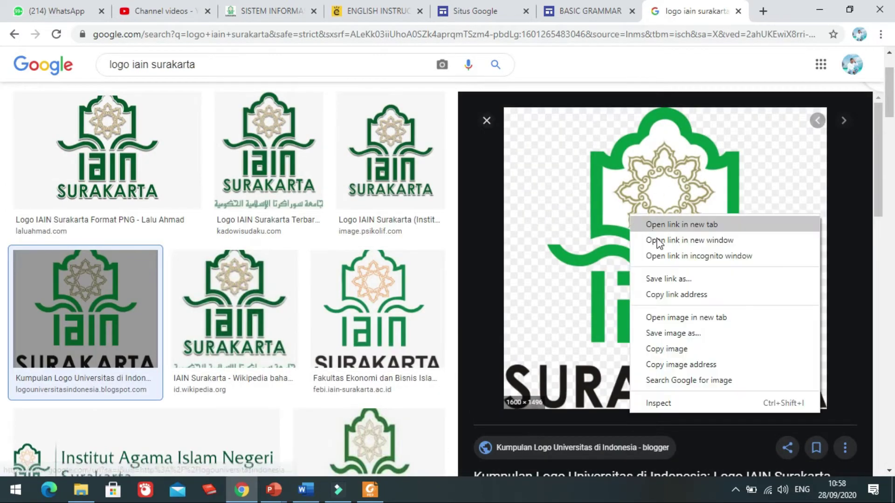
{"action": "left_click", "coordinate": [666, 334]}
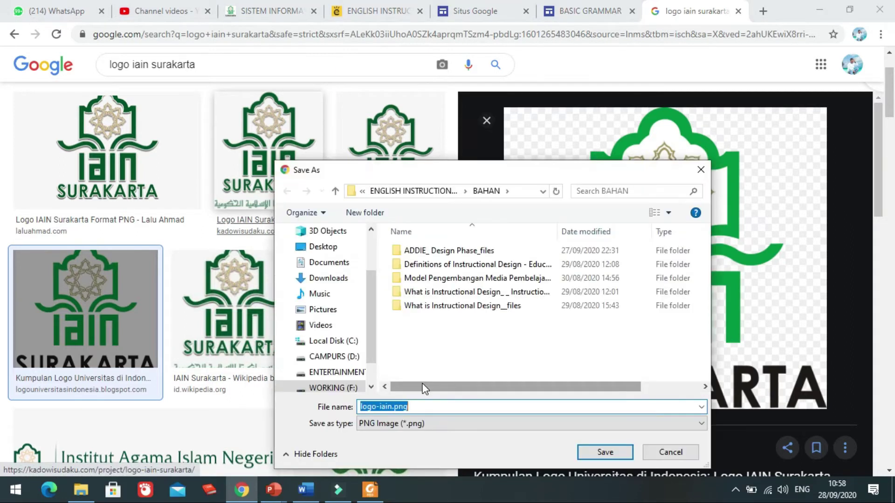
{"action": "key", "text": "Return"}
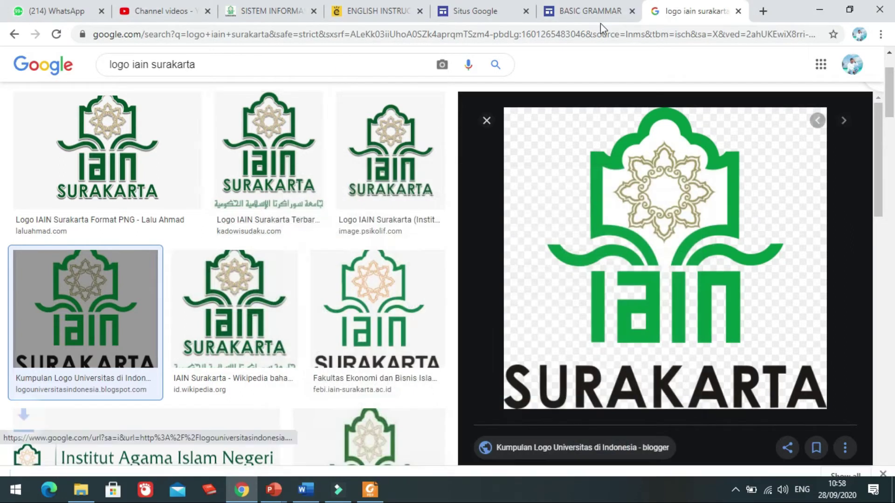
- Return to the BASIC GRAMMAR site editor and open its logo settings
{"action": "left_click", "coordinate": [581, 6]}
{"action": "left_click", "coordinate": [135, 150]}
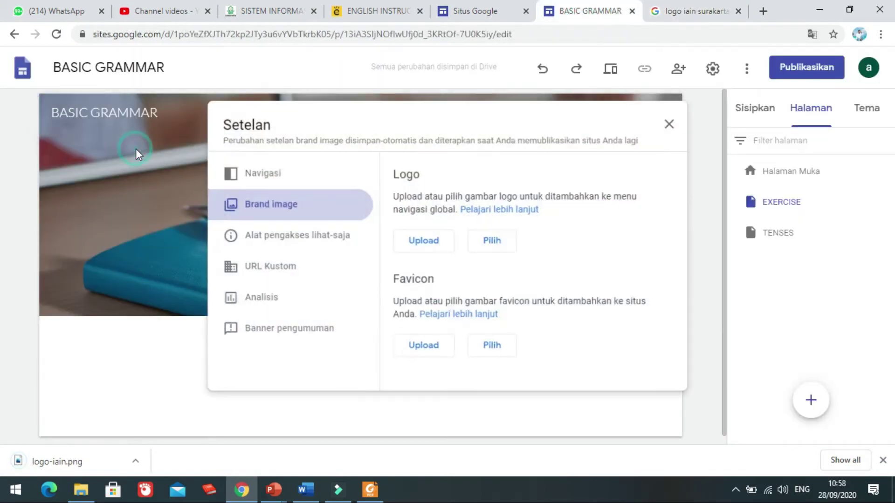
{"action": "left_click", "coordinate": [434, 246]}
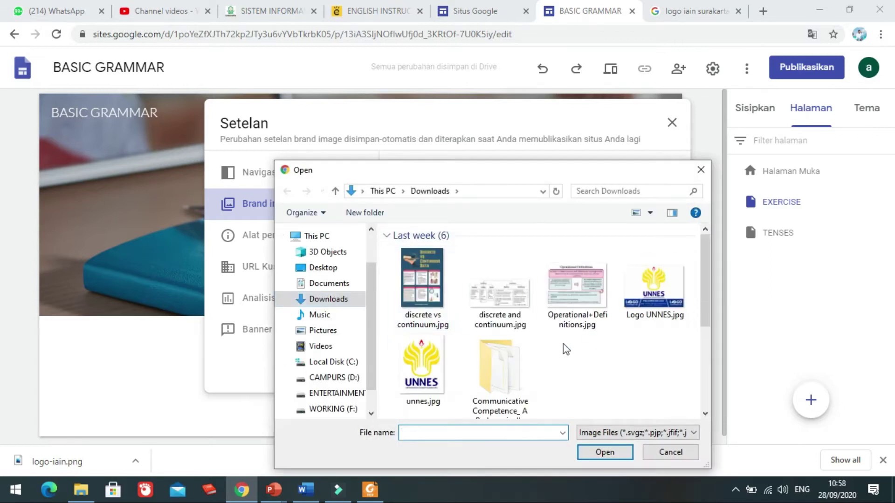
{"action": "scroll", "coordinate": [565, 354], "scroll_direction": "down", "scroll_amount": 3}
{"action": "scroll", "coordinate": [565, 359], "scroll_direction": "up", "scroll_amount": 3}
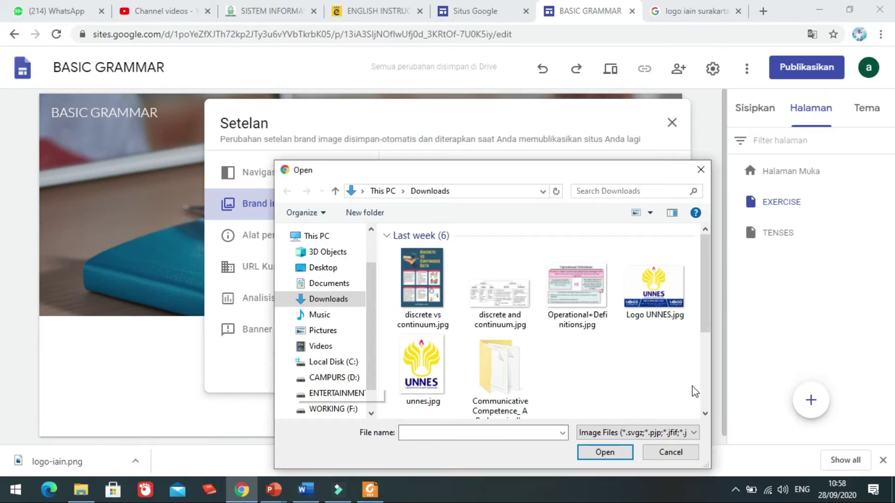
{"action": "left_click", "coordinate": [669, 453]}
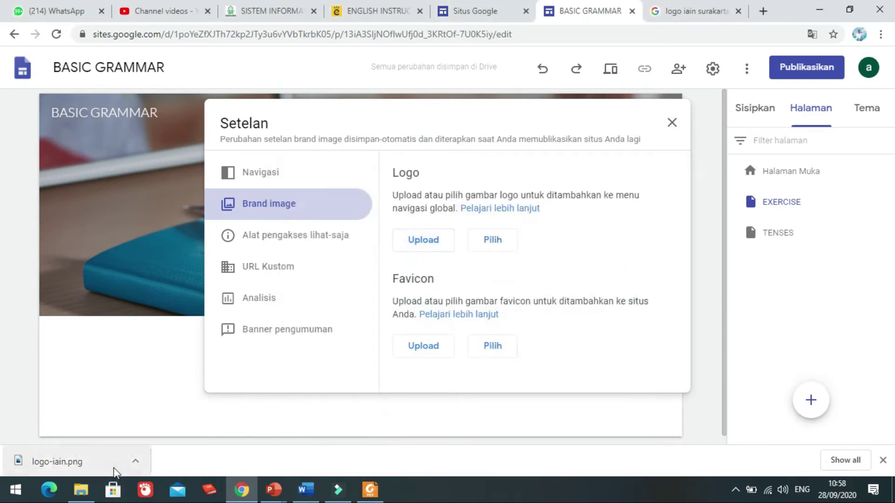
- Check which folder the downloaded logo-iain.png was saved in
{"action": "left_click", "coordinate": [135, 461]}
{"action": "left_click", "coordinate": [160, 418]}
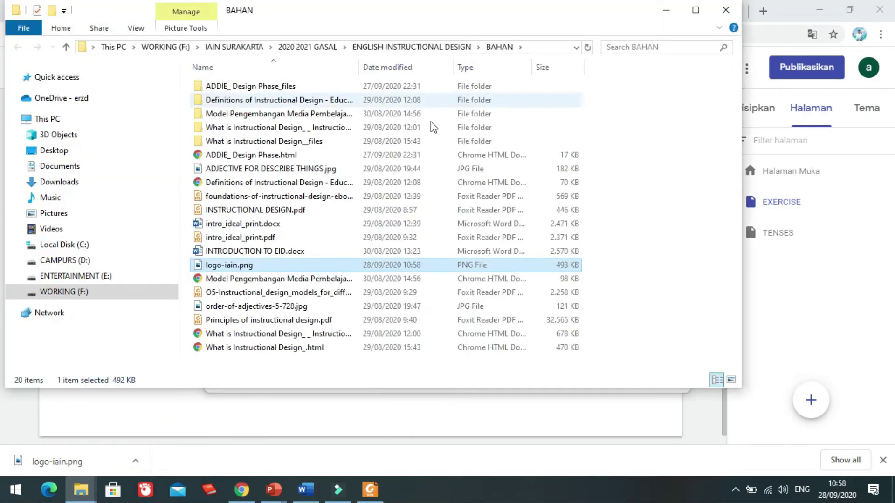
{"action": "left_click", "coordinate": [669, 11]}
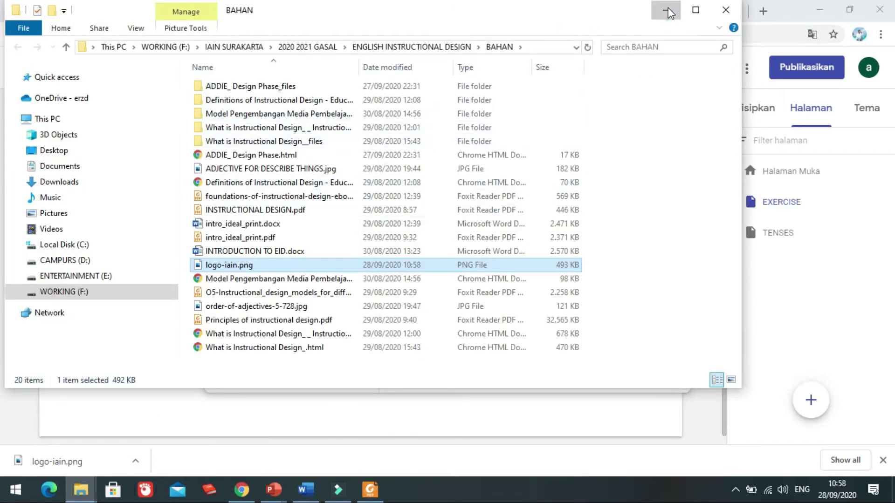
- Upload logo-iain.png as the site logo from WORKING (F:), IAIN SURAKARTA, 2020 2021 GASAL, ENGLISH INSTRUCTIONAL DESIGN, BAHAN
{"action": "left_click", "coordinate": [424, 240]}
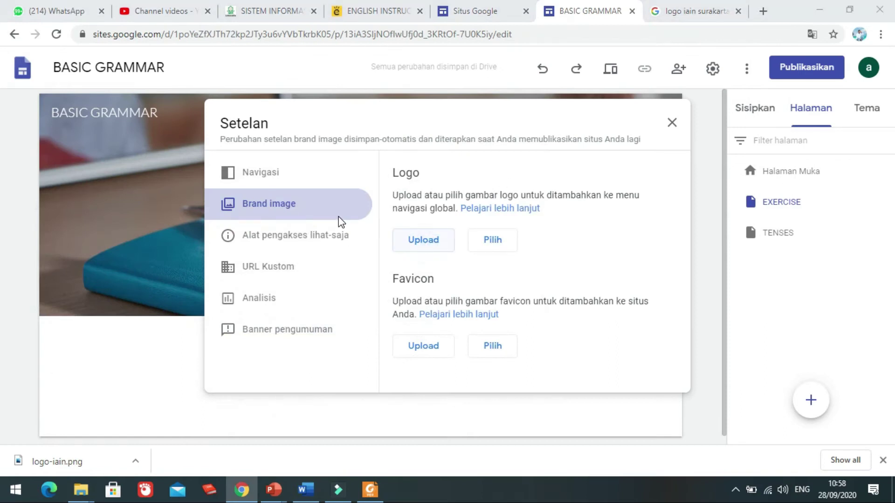
{"action": "left_click", "coordinate": [328, 409]}
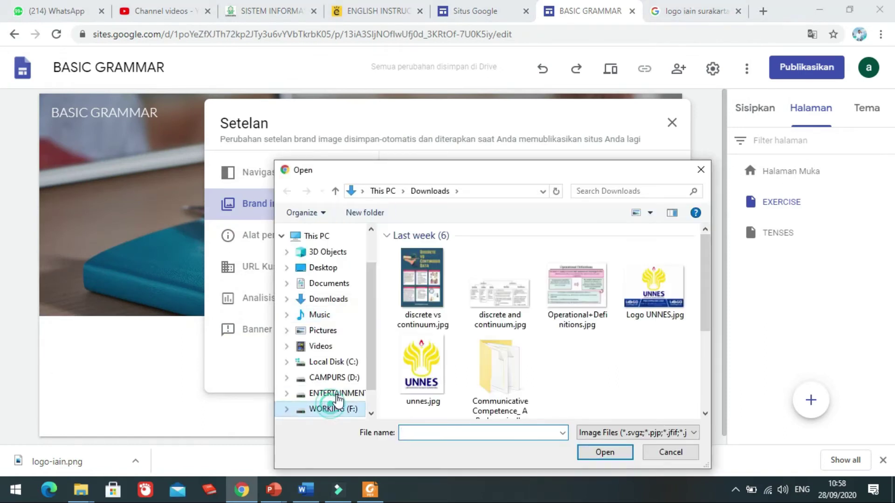
{"action": "scroll", "coordinate": [433, 338], "scroll_direction": "down", "scroll_amount": 3}
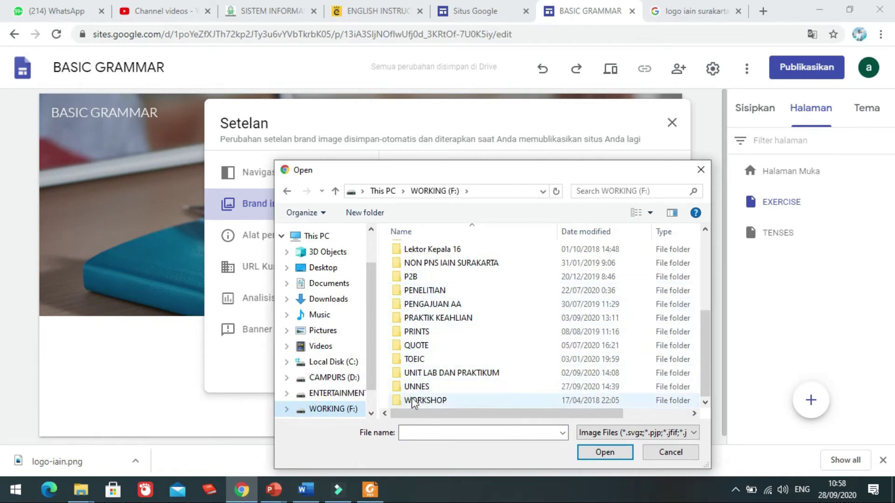
{"action": "scroll", "coordinate": [412, 380], "scroll_direction": "up", "scroll_amount": 2}
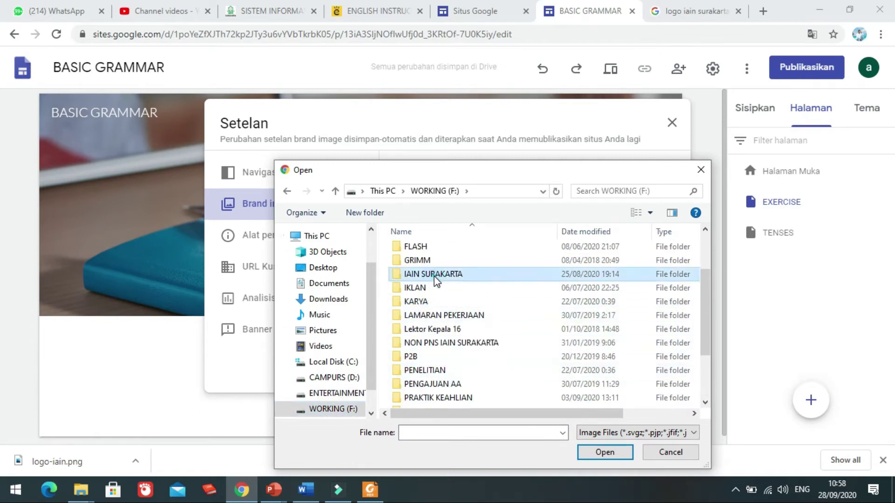
{"action": "double_click", "coordinate": [421, 274]}
{"action": "double_click", "coordinate": [428, 378]}
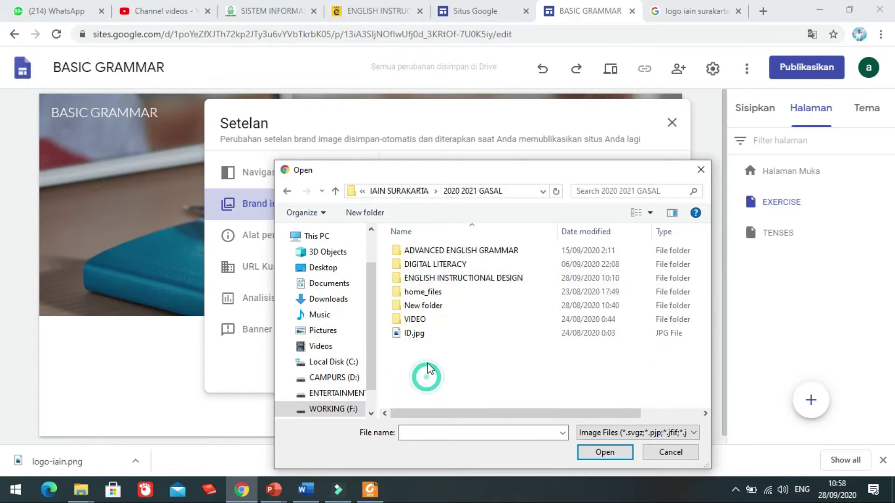
{"action": "double_click", "coordinate": [446, 278]}
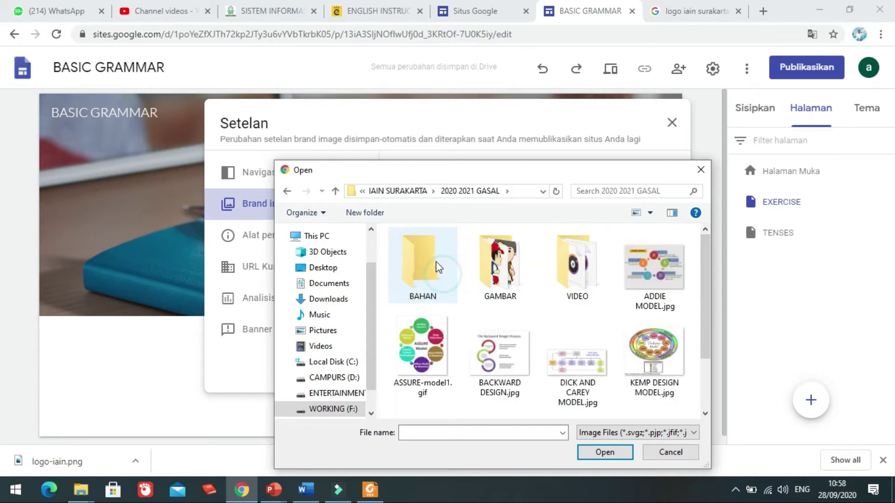
{"action": "left_click", "coordinate": [432, 261]}
{"action": "double_click", "coordinate": [433, 261]}
{"action": "left_click", "coordinate": [462, 334]}
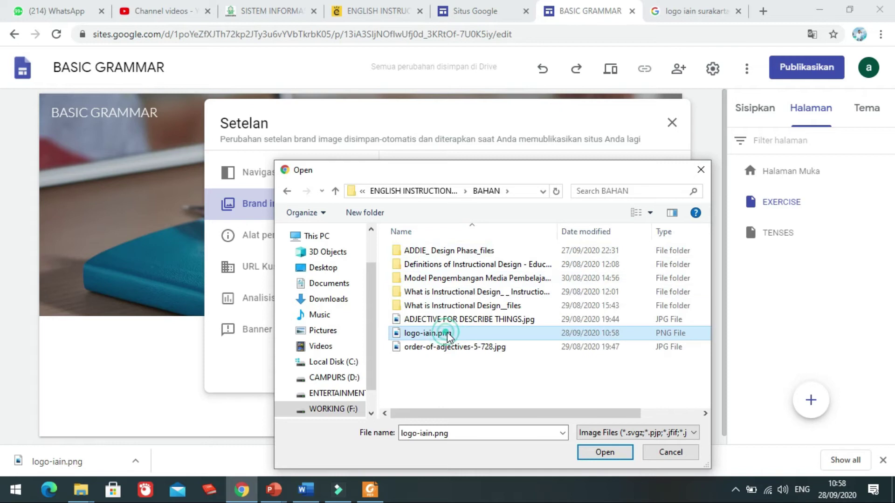
{"action": "left_click", "coordinate": [604, 453]}
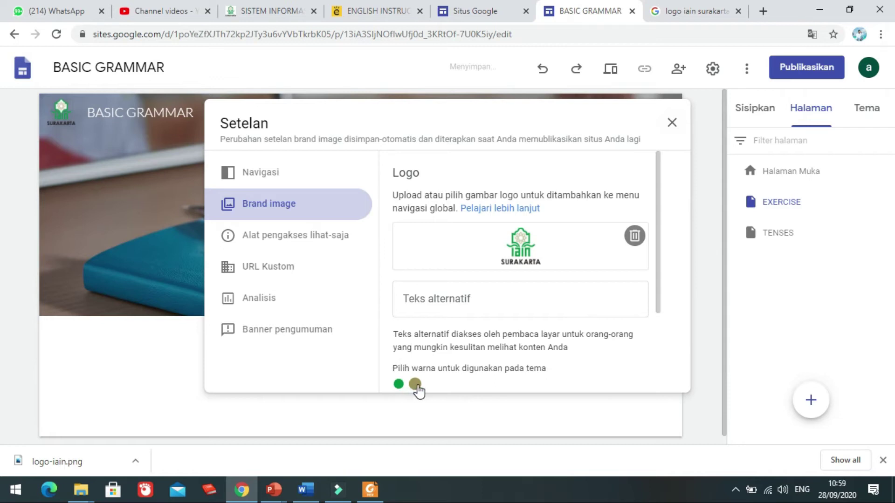
- Apply the logo's olive colour to the theme and set the logo's alternative text to ENGLISH DEPARTMENT
{"action": "left_click", "coordinate": [415, 384]}
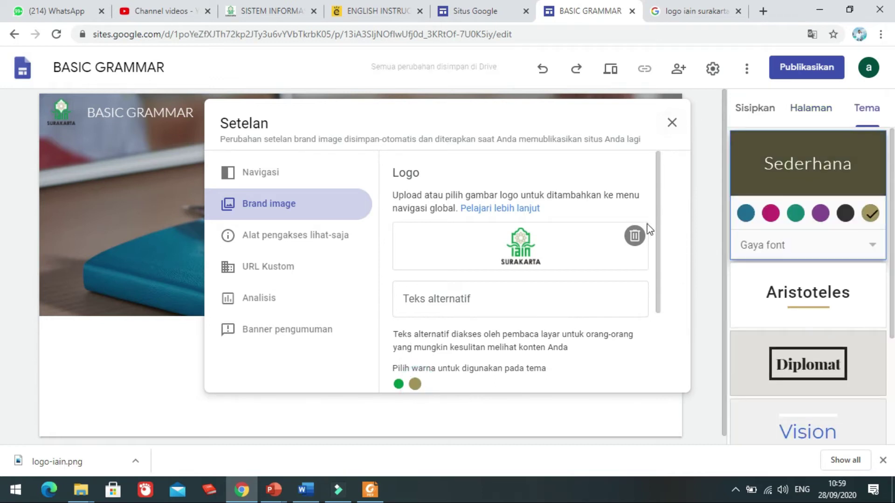
{"action": "left_click_drag", "start_coordinate": [659, 236], "coordinate": [640, 348]}
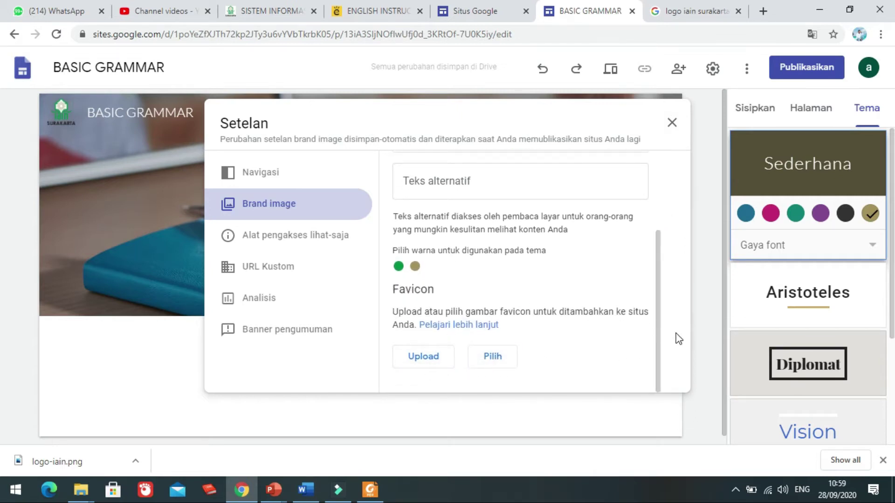
{"action": "left_click_drag", "start_coordinate": [656, 347], "coordinate": [669, 271]}
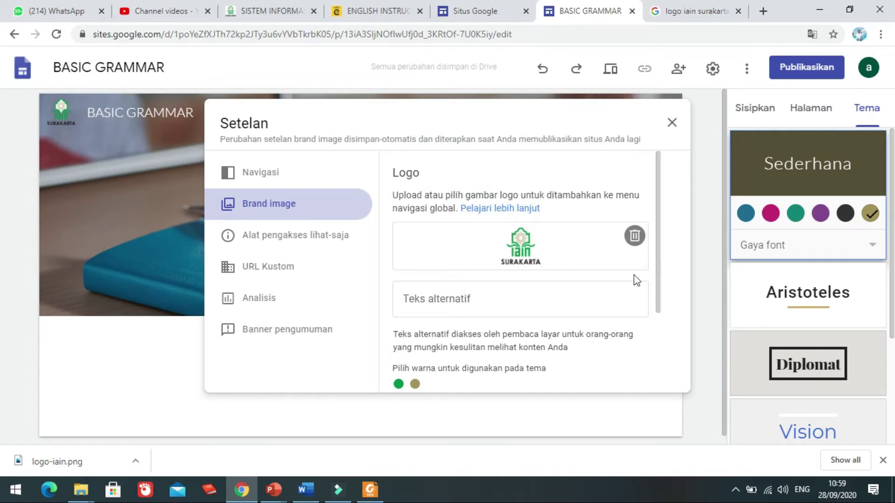
{"action": "left_click", "coordinate": [489, 311]}
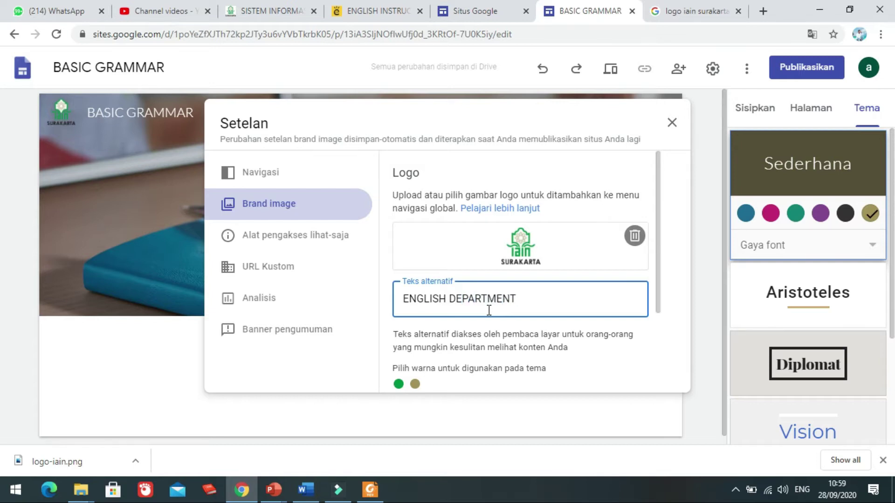
{"action": "left_click", "coordinate": [671, 124]}
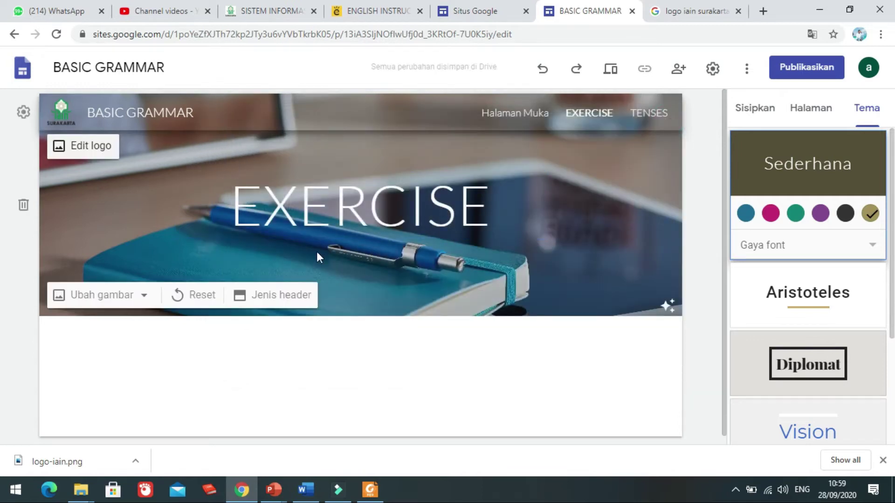
- Replace the EXERCISE page's header image with the pale beach shoreline photo from the gallery
{"action": "left_click", "coordinate": [287, 355]}
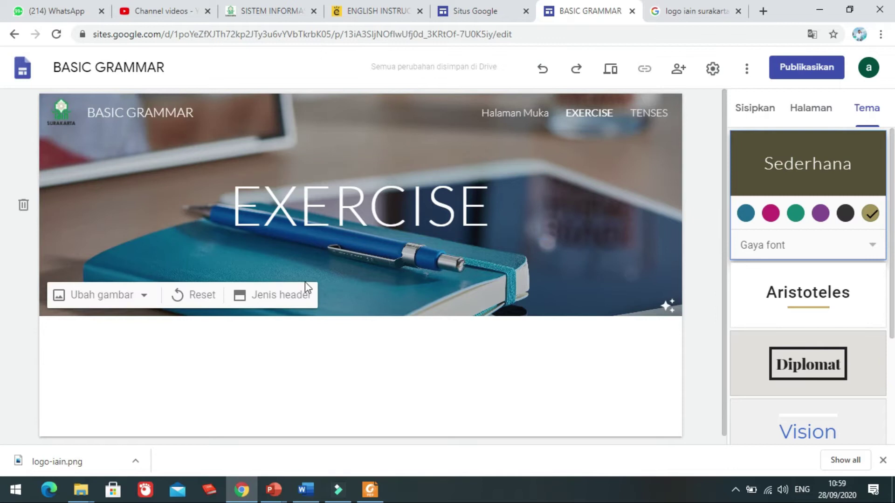
{"action": "left_click", "coordinate": [144, 295]}
{"action": "left_click", "coordinate": [119, 370]}
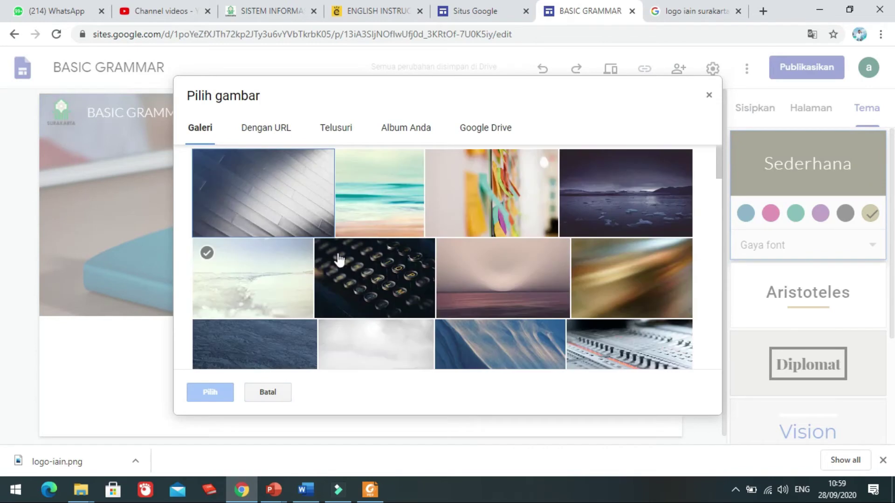
{"action": "left_click", "coordinate": [254, 295]}
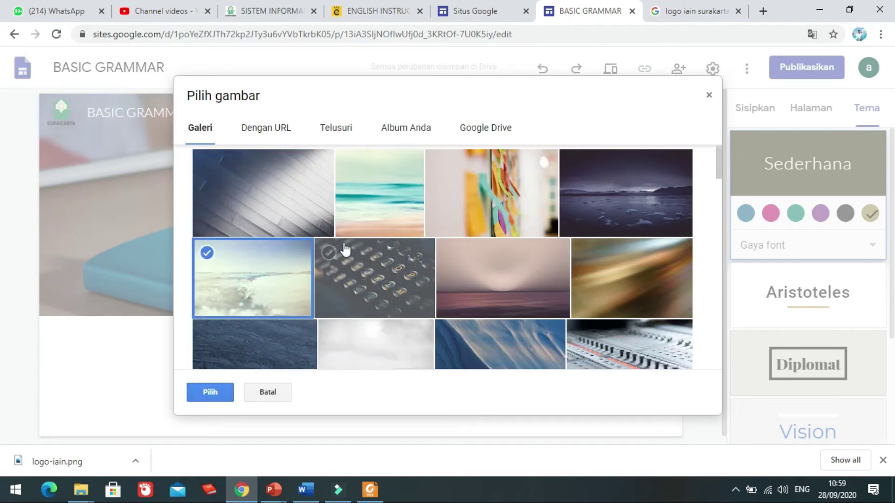
{"action": "left_click", "coordinate": [208, 393]}
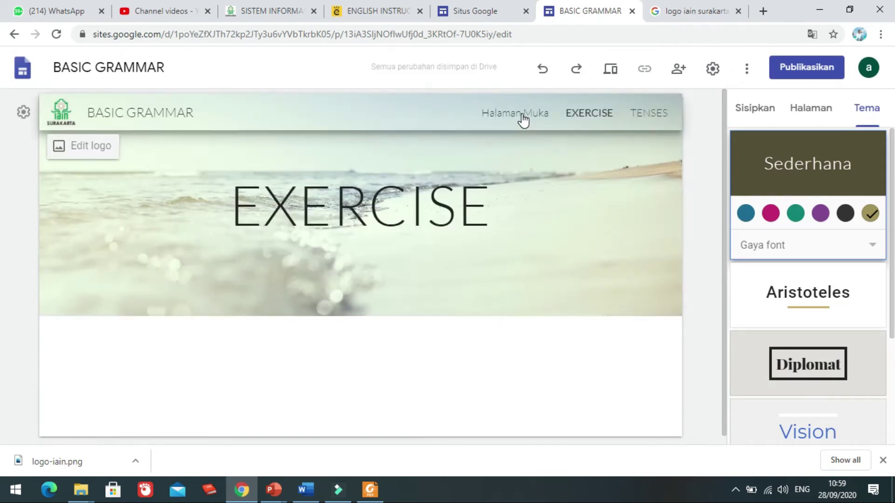
- View the home page's header for comparison and go back to the EXERCISE page
{"action": "left_click", "coordinate": [522, 113]}
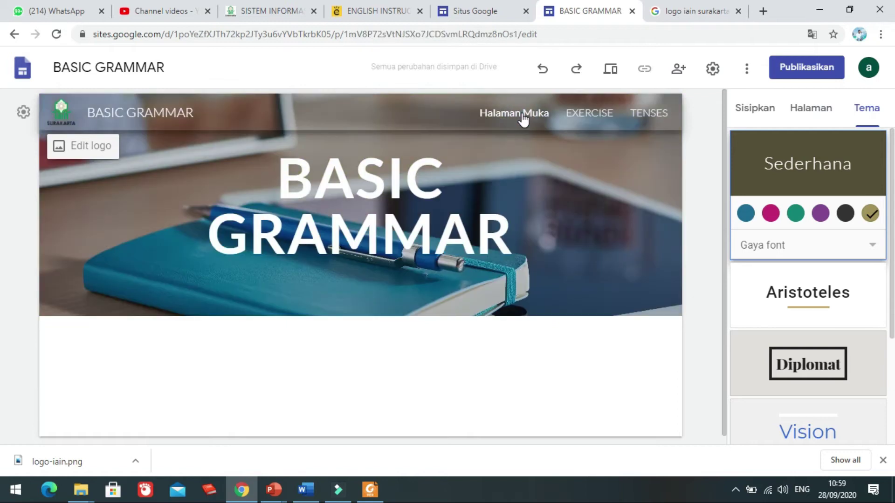
{"action": "left_click", "coordinate": [576, 115]}
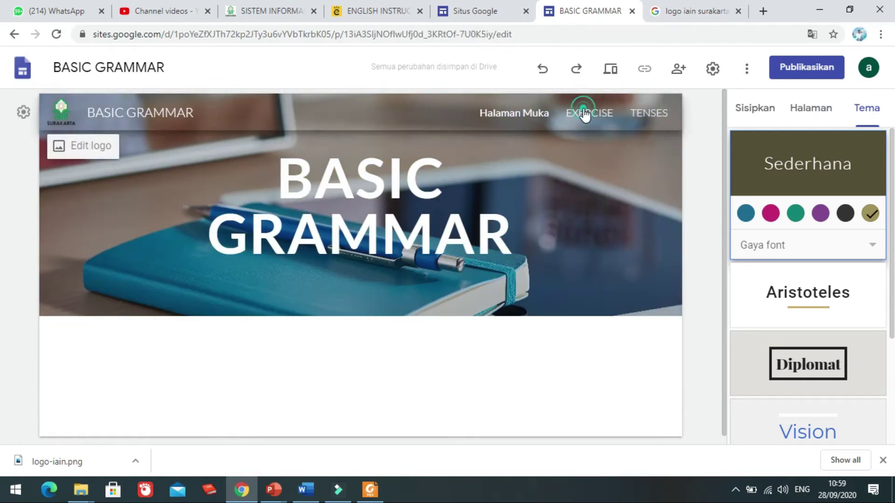
- Make the EXERCISE page's header title bold, keeping its current heading style
{"action": "double_click", "coordinate": [341, 223]}
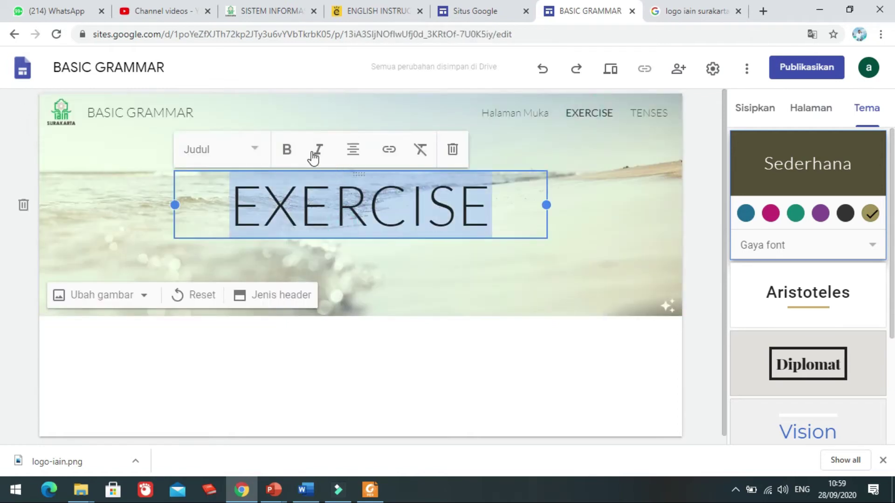
{"action": "left_click", "coordinate": [288, 155]}
{"action": "left_click", "coordinate": [257, 148]}
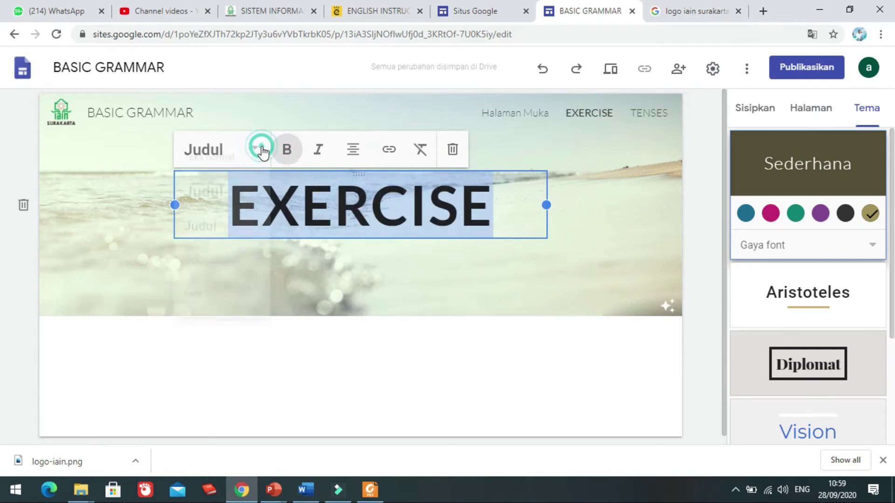
{"action": "left_click", "coordinate": [218, 243]}
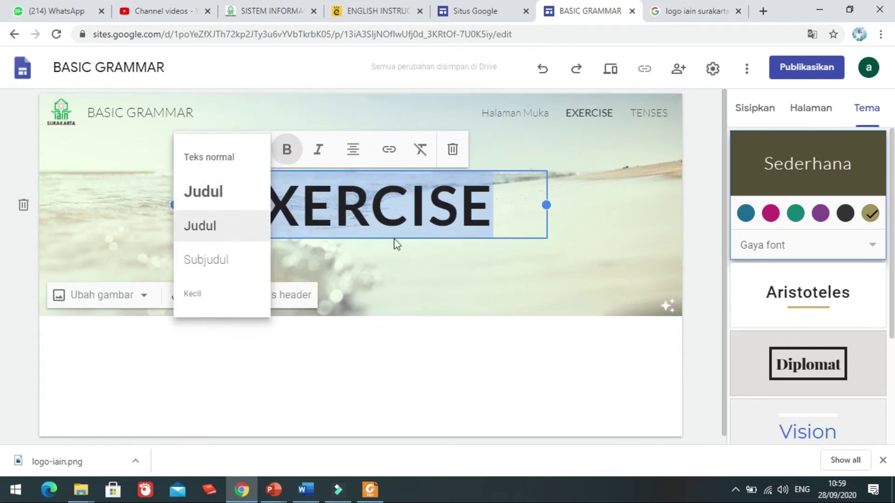
{"action": "left_click", "coordinate": [394, 238]}
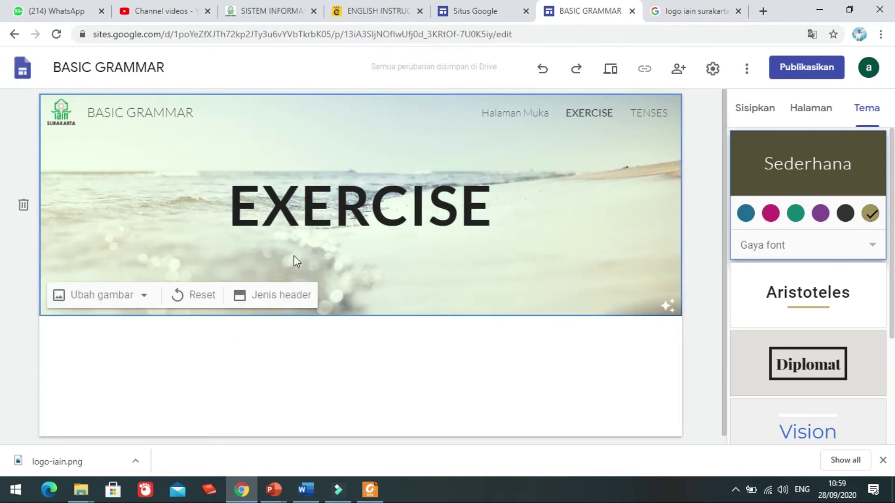
- View the TENSES page's header title and go back to the EXERCISE page to compare them
{"action": "left_click", "coordinate": [651, 116]}
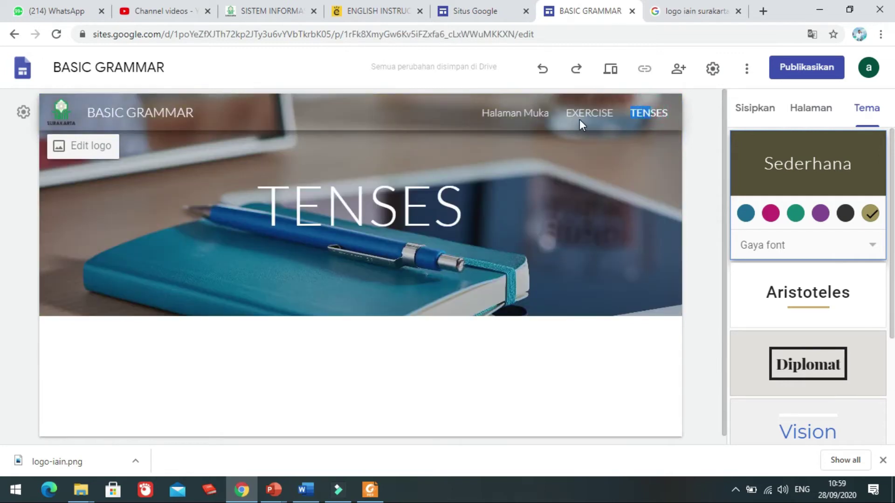
{"action": "double_click", "coordinate": [407, 204]}
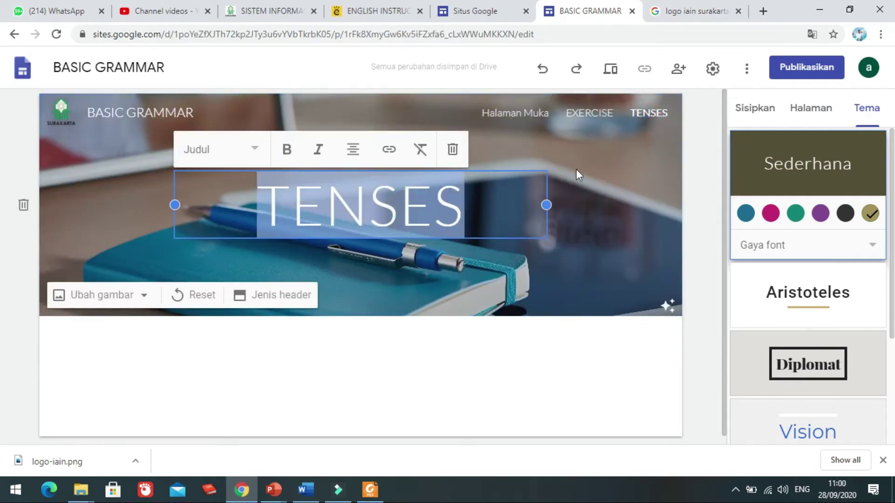
{"action": "left_click", "coordinate": [590, 117]}
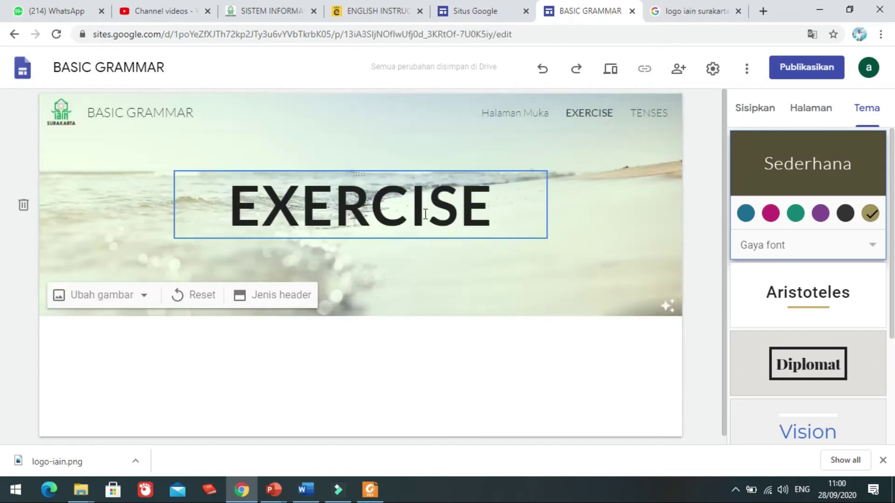
{"action": "double_click", "coordinate": [425, 214]}
{"action": "left_click", "coordinate": [586, 117]}
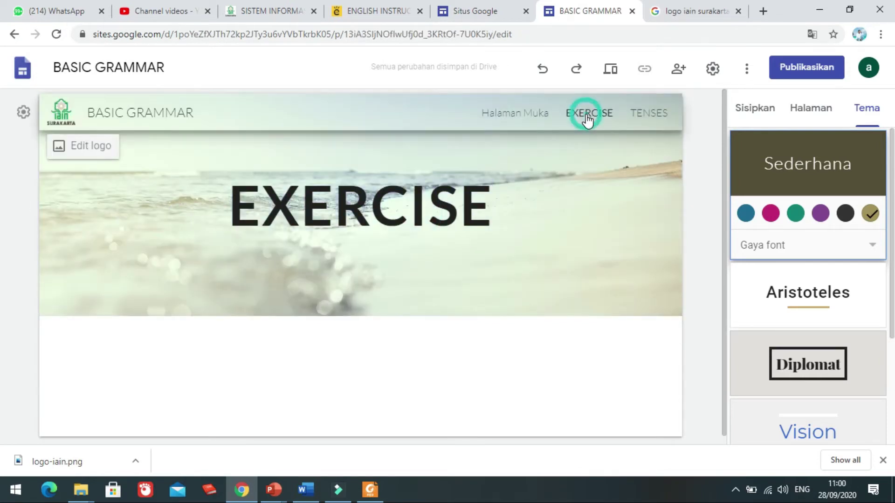
- Reorder the site's pages so that TENSES comes before EXERCISE as a separate top-level page
{"action": "left_click_drag", "start_coordinate": [646, 120], "coordinate": [575, 118]}
{"action": "left_click", "coordinate": [574, 121]}
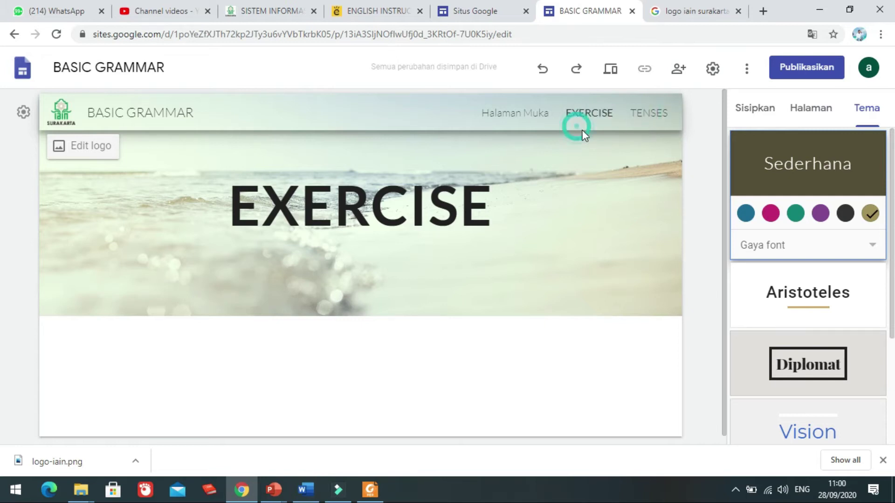
{"action": "left_click", "coordinate": [810, 100]}
{"action": "left_click_drag", "start_coordinate": [775, 235], "coordinate": [769, 200]}
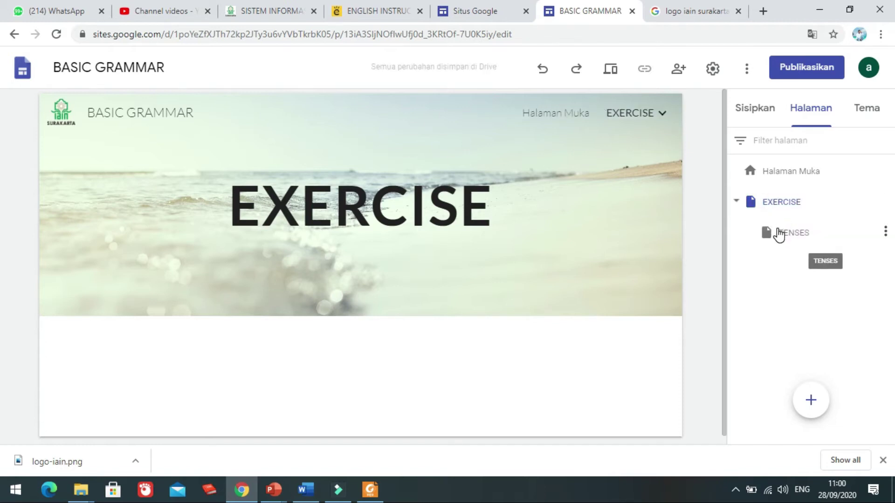
{"action": "left_click_drag", "start_coordinate": [787, 232], "coordinate": [770, 200]}
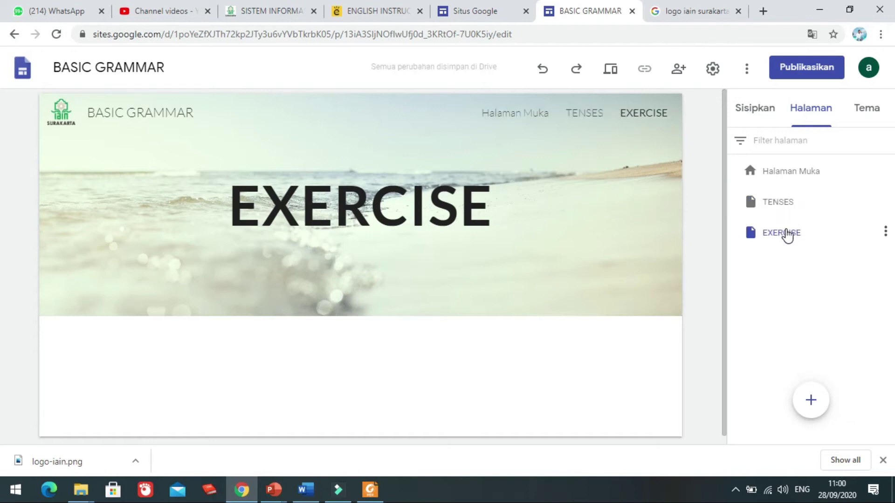
{"action": "left_click_drag", "start_coordinate": [776, 231], "coordinate": [773, 198]}
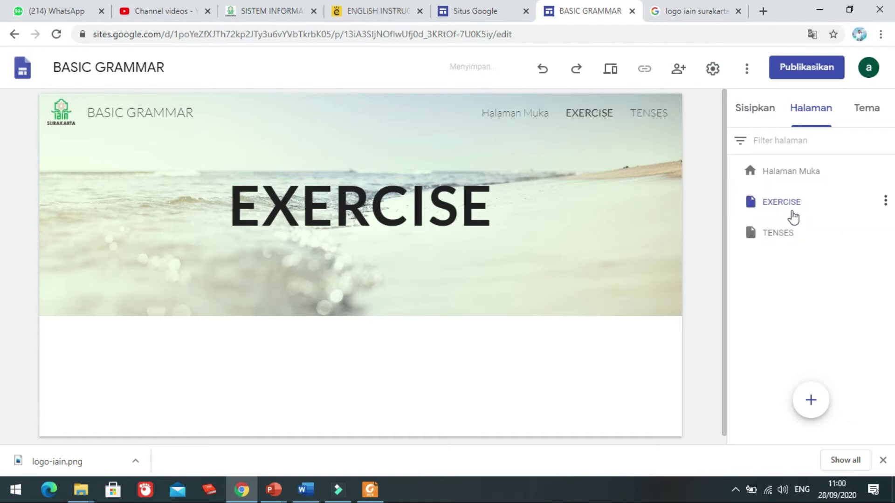
{"action": "left_click_drag", "start_coordinate": [776, 234], "coordinate": [783, 212]}
{"action": "left_click", "coordinate": [587, 153]}
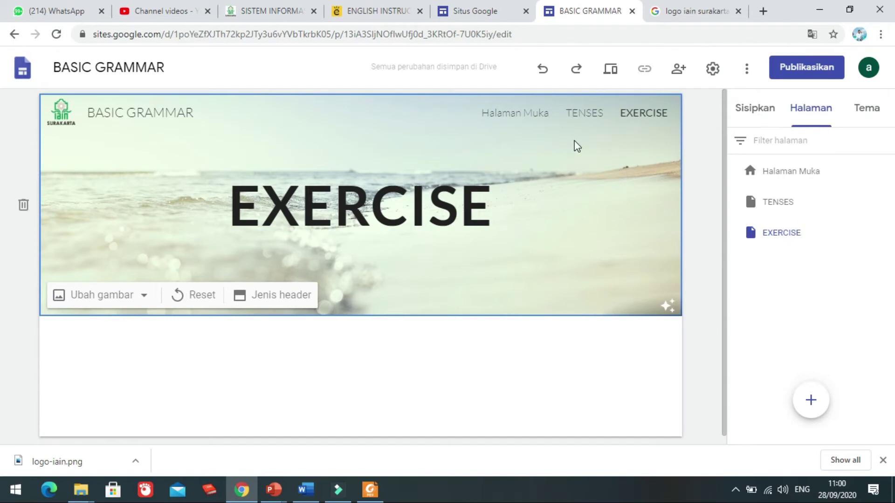
- Go to the home page and look through the content elements and layouts available for insertion
{"action": "mouse_move", "coordinate": [812, 401]}
{"action": "left_click", "coordinate": [520, 113]}
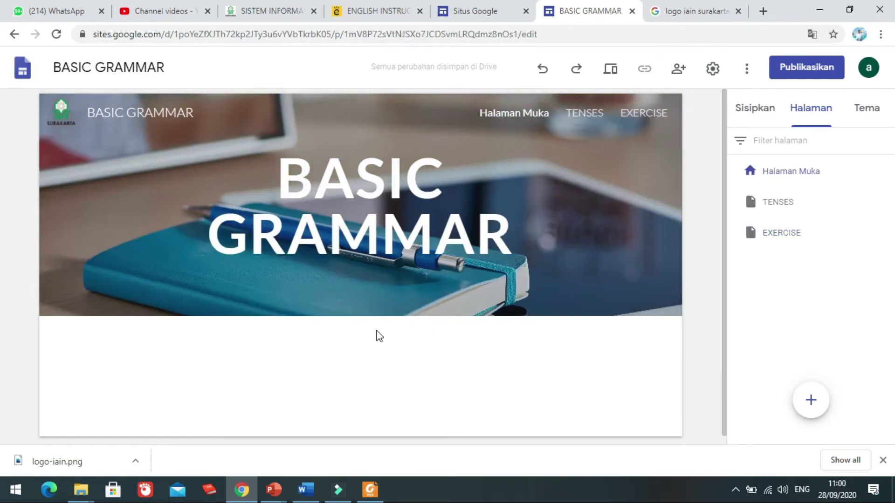
{"action": "left_click", "coordinate": [768, 111]}
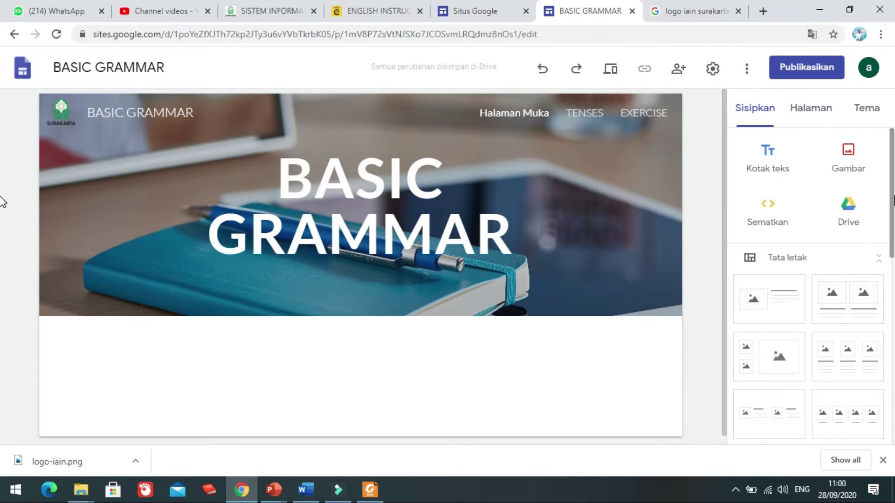
{"action": "scroll", "coordinate": [891, 195], "scroll_direction": "down", "scroll_amount": 1}
{"action": "scroll", "coordinate": [809, 279], "scroll_direction": "down", "scroll_amount": 3}
{"action": "scroll", "coordinate": [808, 279], "scroll_direction": "up", "scroll_amount": 4}
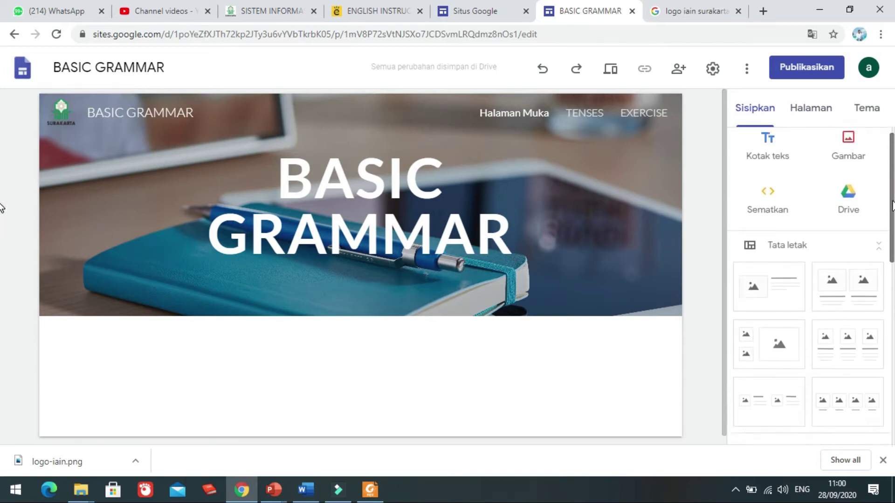
{"action": "left_click_drag", "start_coordinate": [894, 184], "coordinate": [893, 298]}
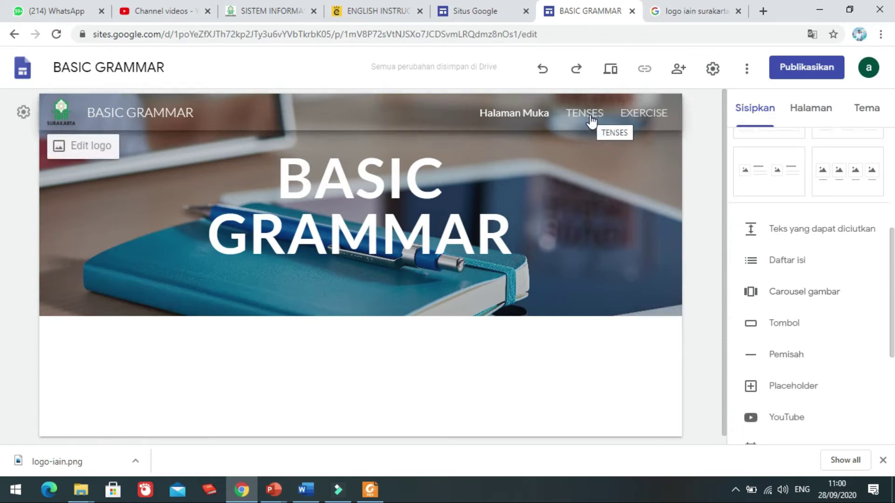
{"action": "left_click_drag", "start_coordinate": [893, 266], "coordinate": [893, 169]}
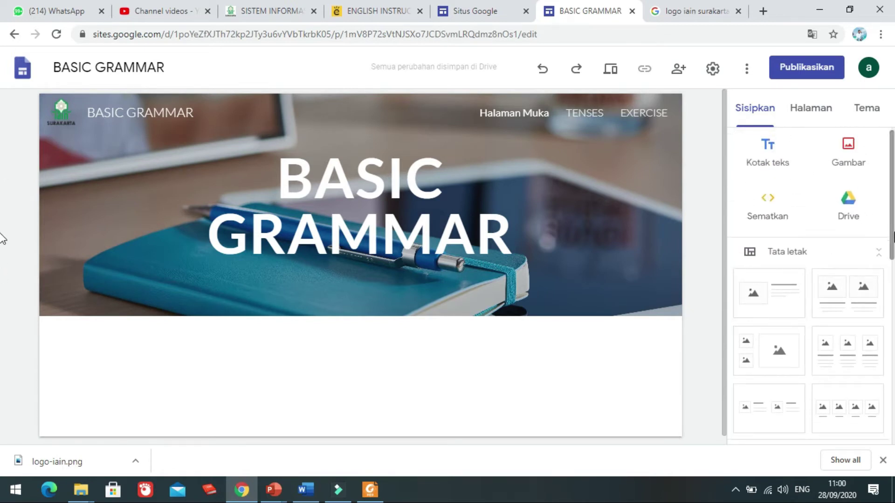
{"action": "scroll", "coordinate": [873, 194], "scroll_direction": "up", "scroll_amount": 1}
- Add a text box below the home page header reading SELAMAT DATANG DI ENGLISH EDUCATION IAIN SURAKARTA
{"action": "left_click", "coordinate": [768, 166]}
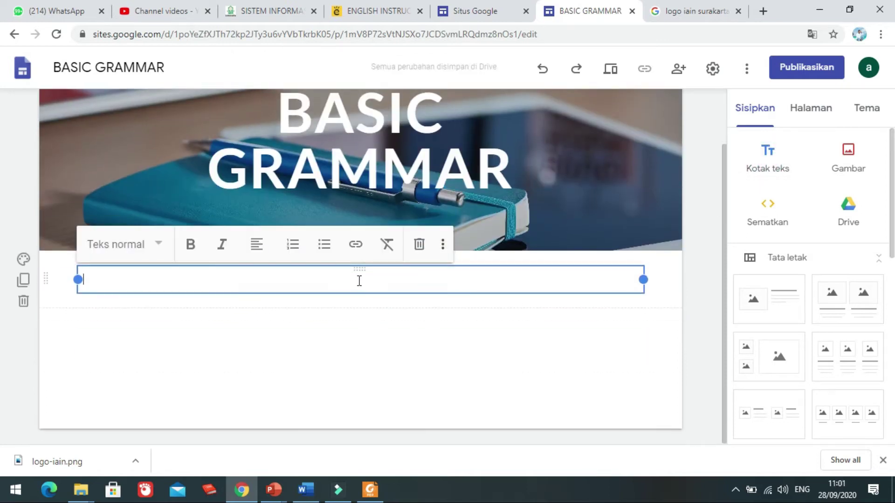
{"action": "type", "text": "SELAMAT DATANG DI"}
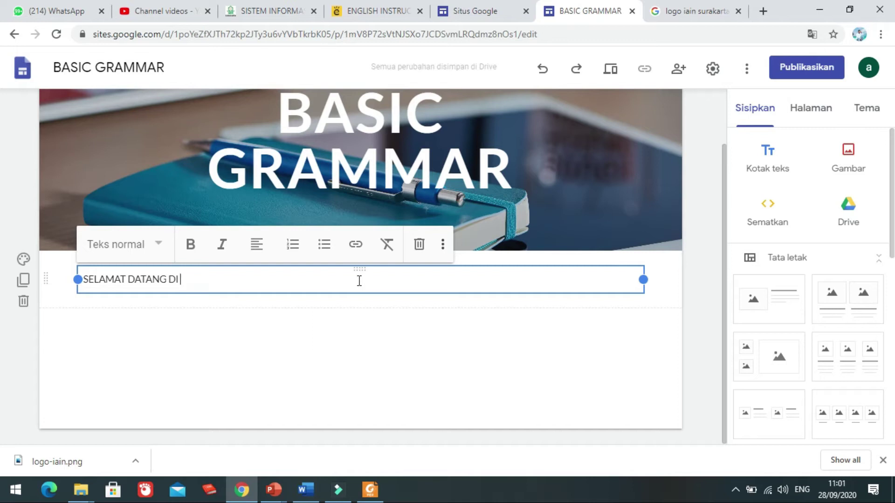
{"action": "type", "text": "ENGLISH EDUCA"}
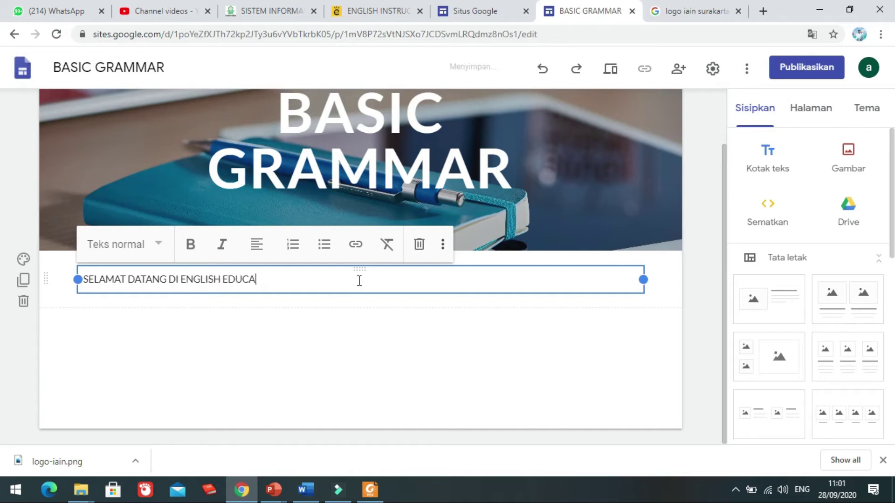
{"action": "type", "text": "N IAIN SURAKART"}
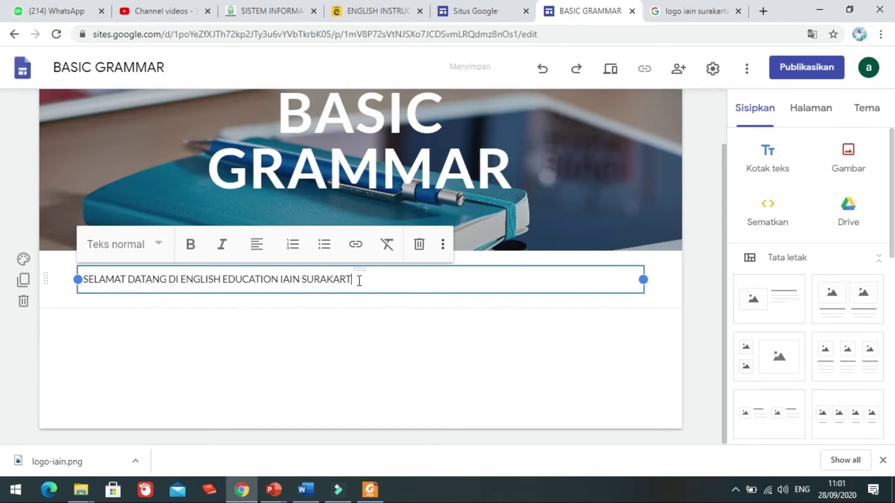
{"action": "left_click", "coordinate": [407, 383]}
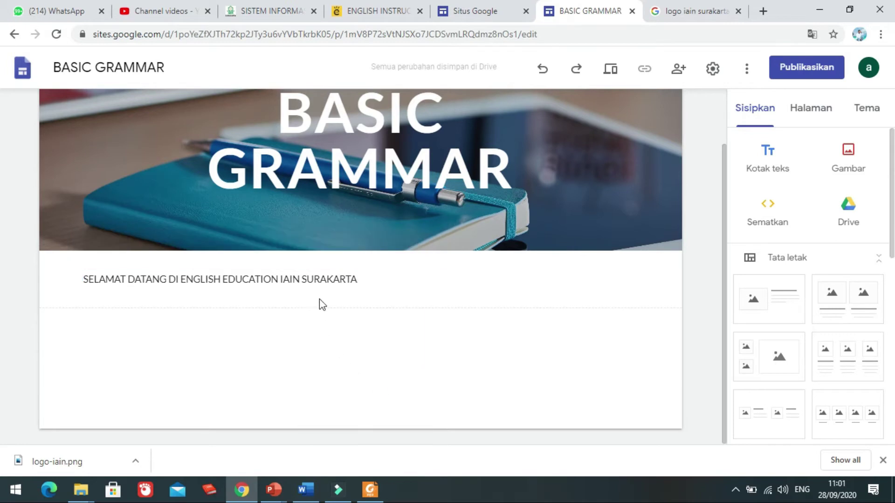
{"action": "scroll", "coordinate": [320, 303], "scroll_direction": "up", "scroll_amount": 2}
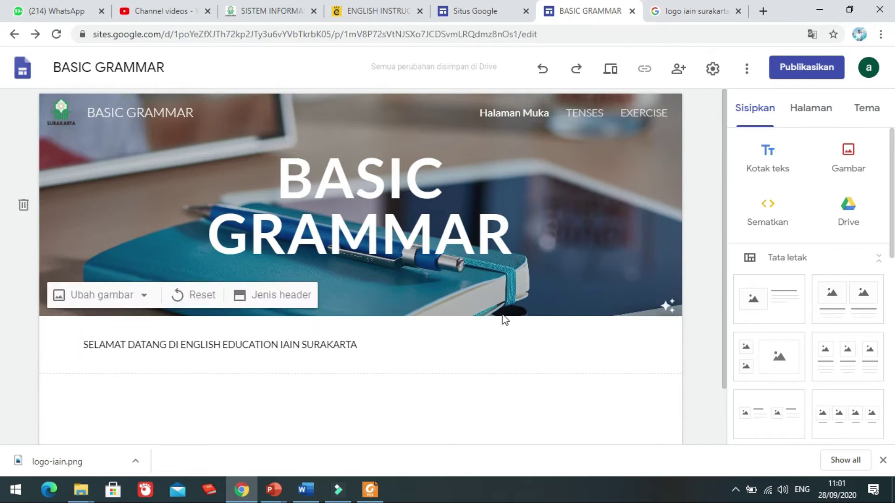
{"action": "scroll", "coordinate": [274, 380], "scroll_direction": "down", "scroll_amount": 2}
{"action": "left_click", "coordinate": [154, 340]}
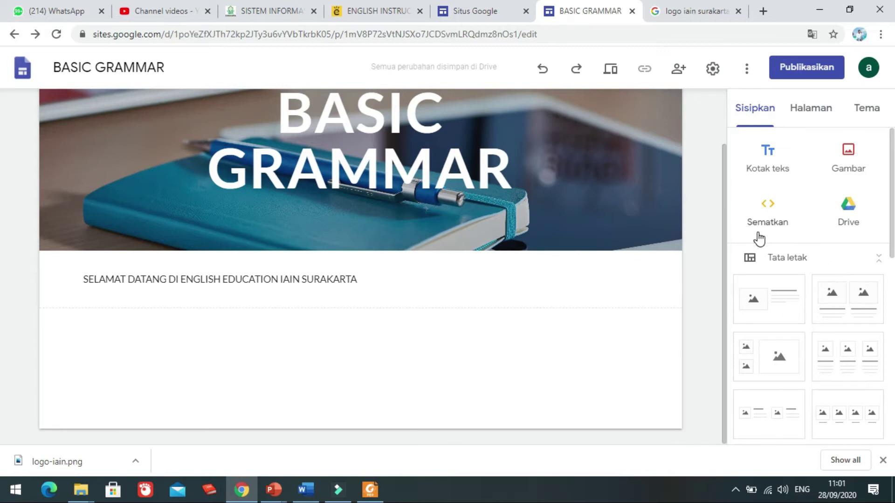
{"action": "left_click_drag", "start_coordinate": [894, 228], "coordinate": [894, 124]}
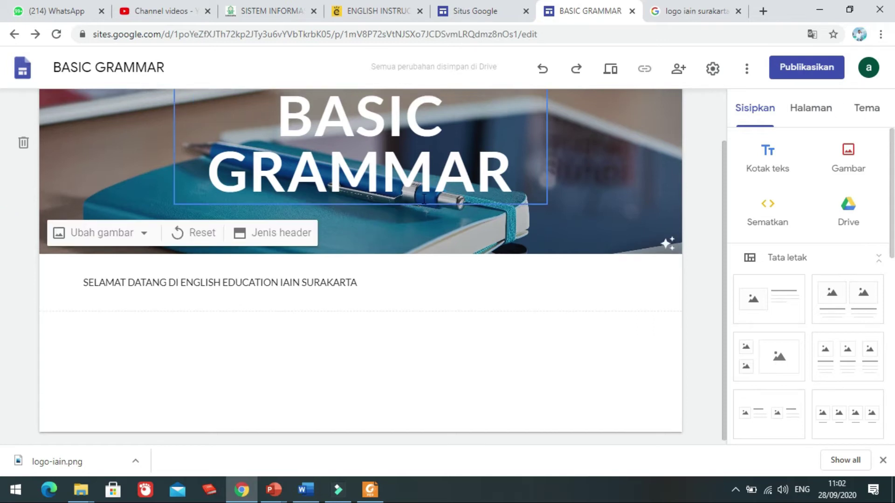
{"action": "scroll", "coordinate": [424, 198], "scroll_direction": "up", "scroll_amount": 2}
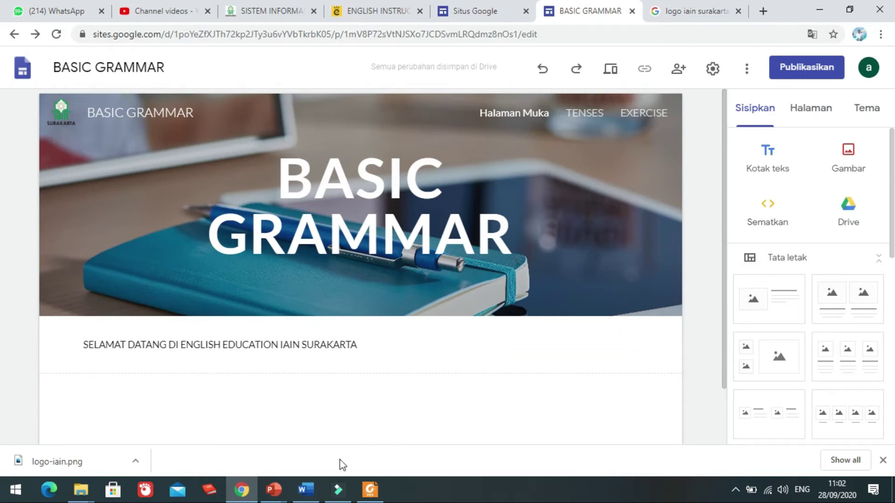
- Start a web embed by URL, switch to YouTube Studio, and copy the Solo English Center channel page's address
{"action": "left_click", "coordinate": [768, 210]}
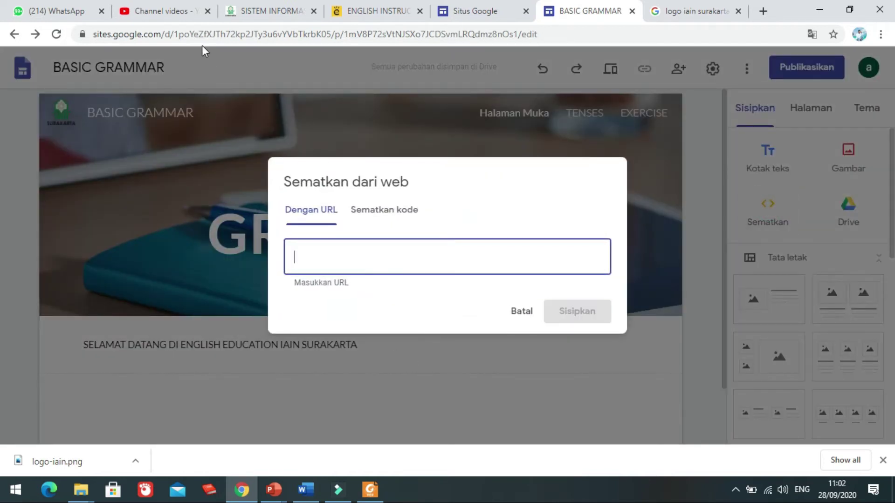
{"action": "left_click", "coordinate": [171, 9]}
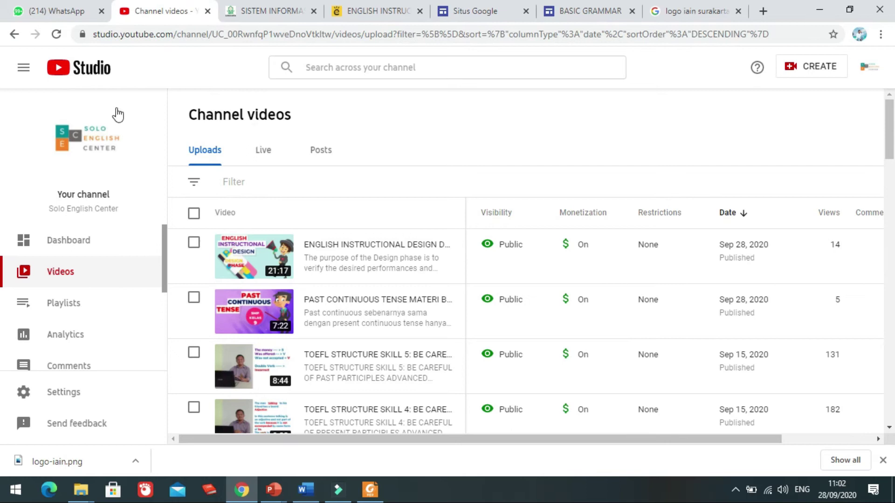
{"action": "left_click", "coordinate": [867, 67]}
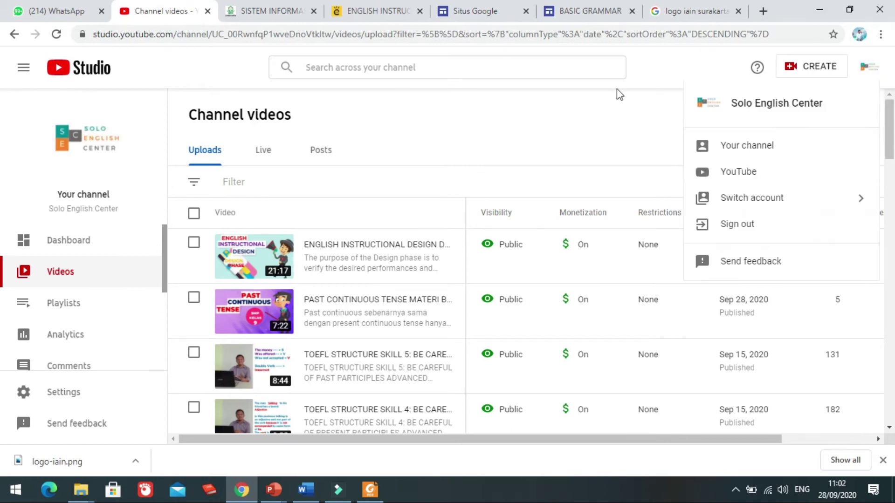
{"action": "left_click", "coordinate": [746, 147]}
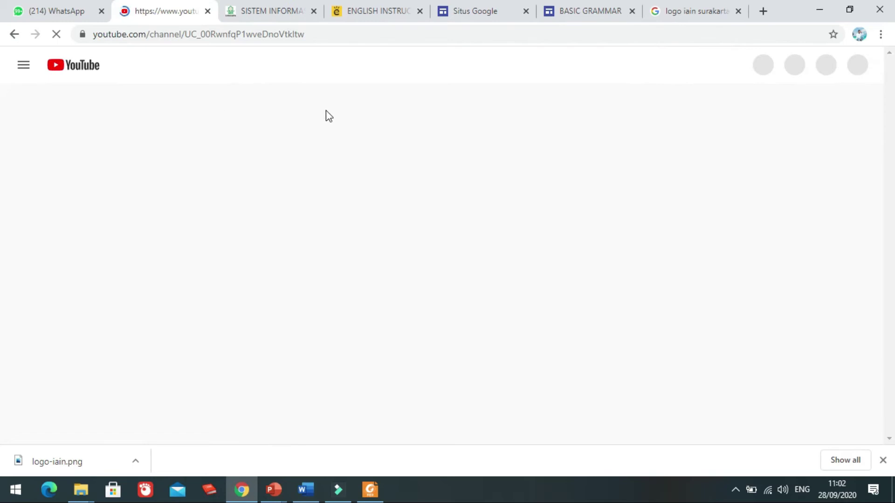
{"action": "left_click", "coordinate": [322, 35]}
{"action": "key", "text": "ctrl+c"}
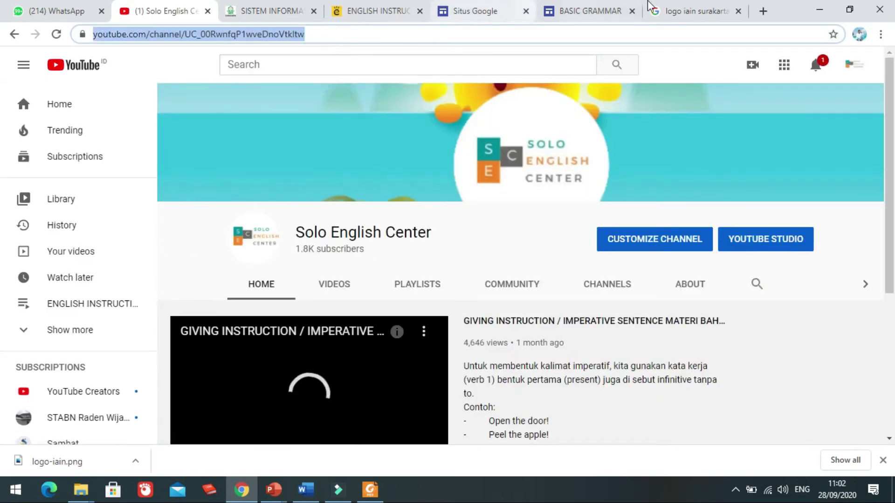
- Switch back to the BASIC GRAMMAR site and embed the copied YouTube channel address on the home page
{"action": "left_click", "coordinate": [602, 9]}
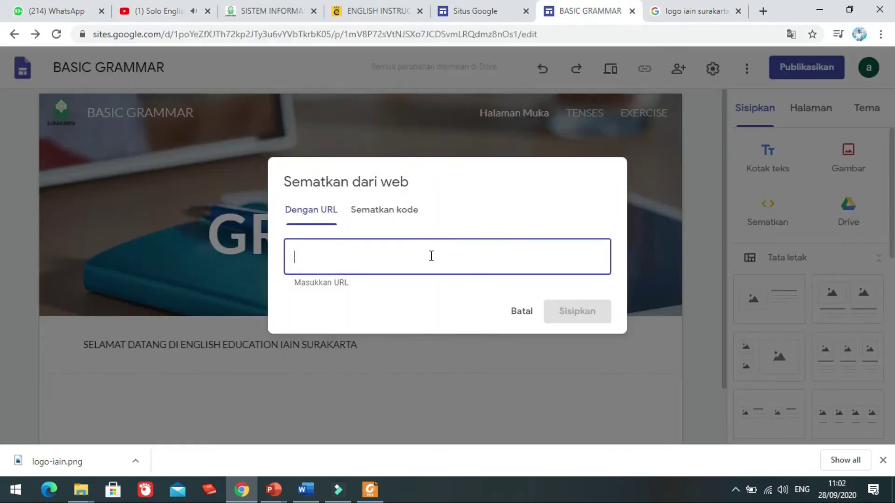
{"action": "key", "text": "ctrl+v"}
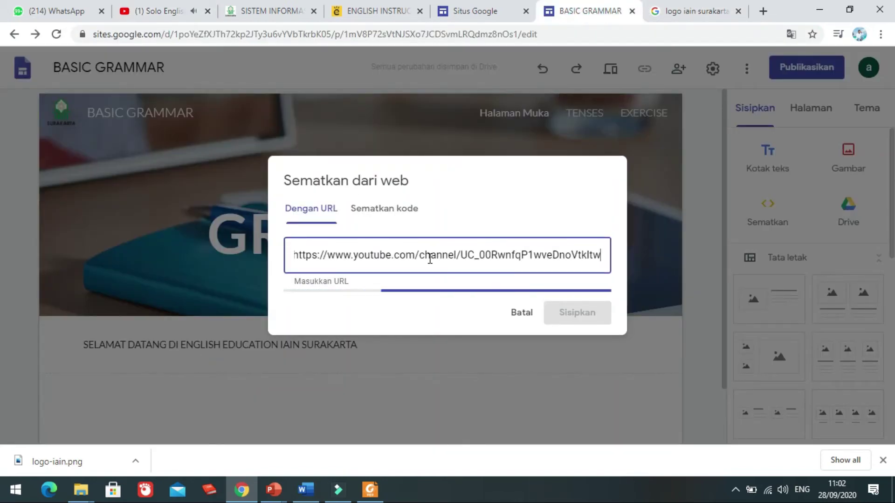
{"action": "left_click", "coordinate": [573, 392]}
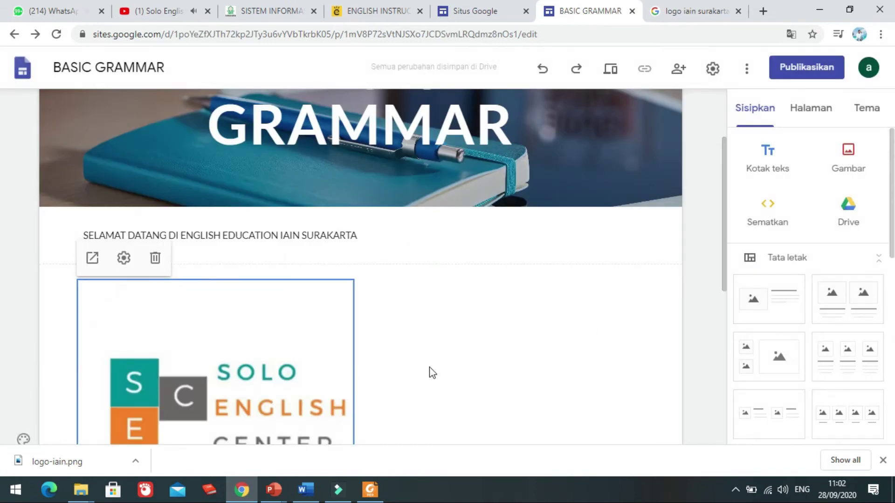
- Look over the embedded Solo English Center channel card and its description on the home page
{"action": "left_click", "coordinate": [610, 242]}
{"action": "left_click", "coordinate": [692, 313]}
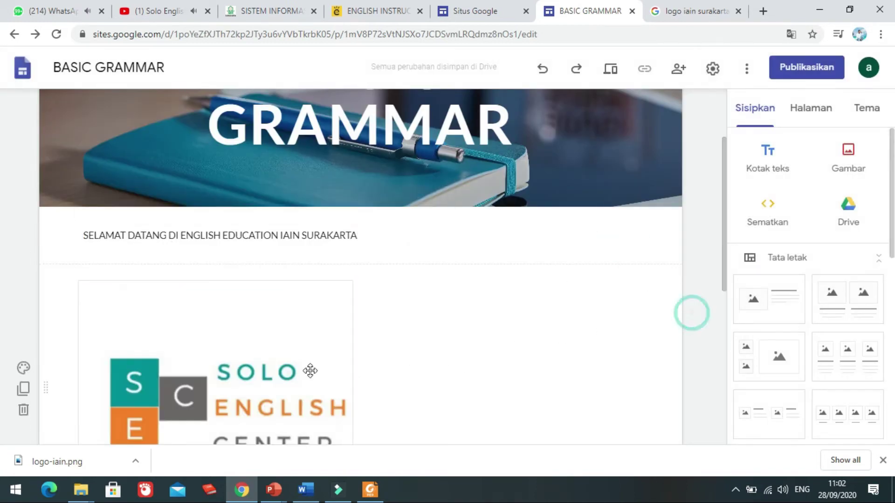
{"action": "scroll", "coordinate": [203, 397], "scroll_direction": "down", "scroll_amount": 8}
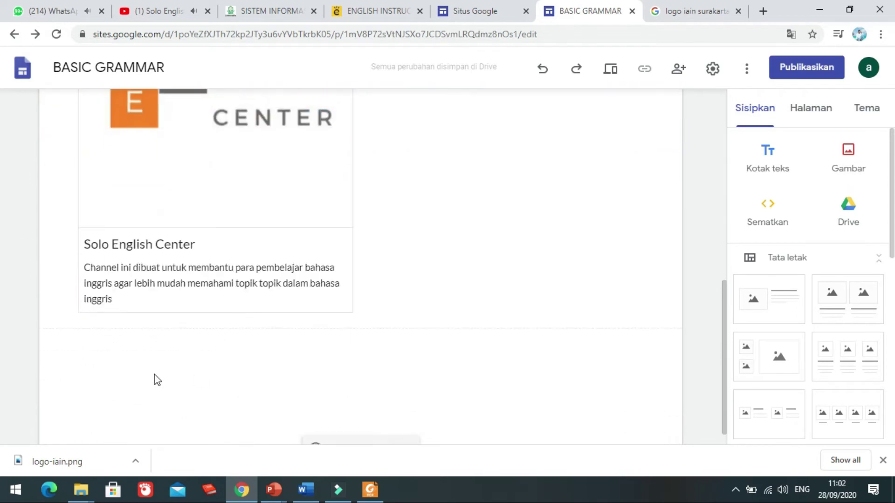
{"action": "left_click", "coordinate": [279, 171]}
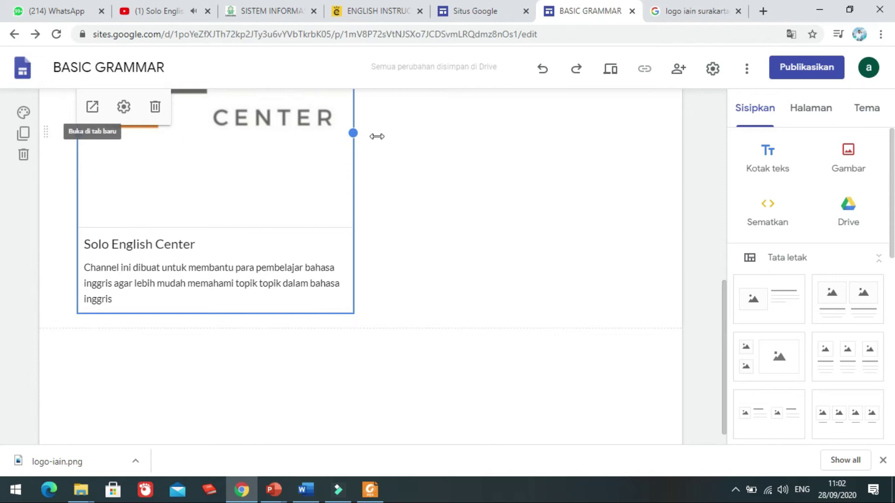
{"action": "left_click", "coordinate": [708, 280]}
{"action": "scroll", "coordinate": [708, 281], "scroll_direction": "up", "scroll_amount": 6}
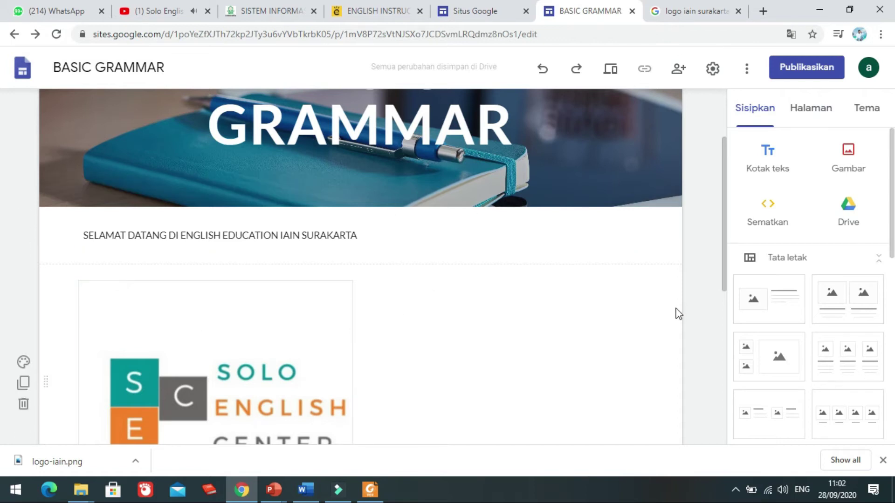
- Open the YouTube video search for inserting a video below the channel card on the home page
{"action": "left_click_drag", "start_coordinate": [890, 221], "coordinate": [891, 378]}
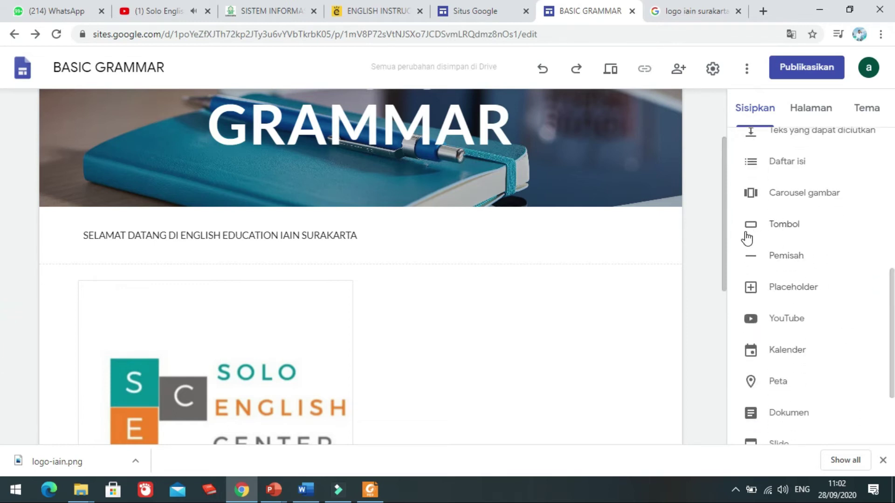
{"action": "left_click_drag", "start_coordinate": [724, 257], "coordinate": [723, 373]}
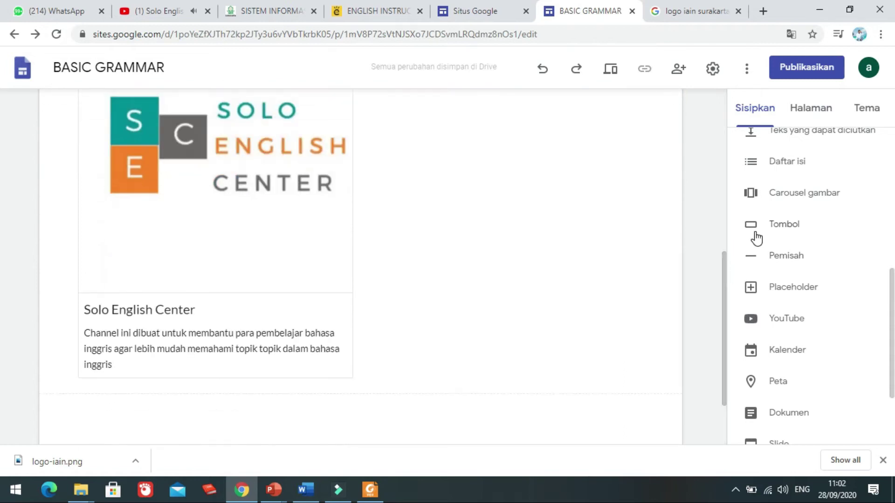
{"action": "left_click_drag", "start_coordinate": [723, 297], "coordinate": [720, 350]}
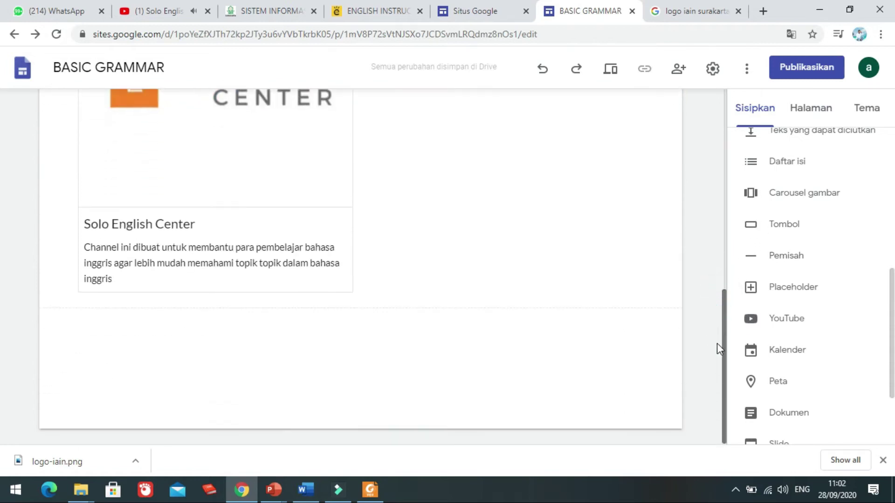
{"action": "left_click", "coordinate": [776, 322]}
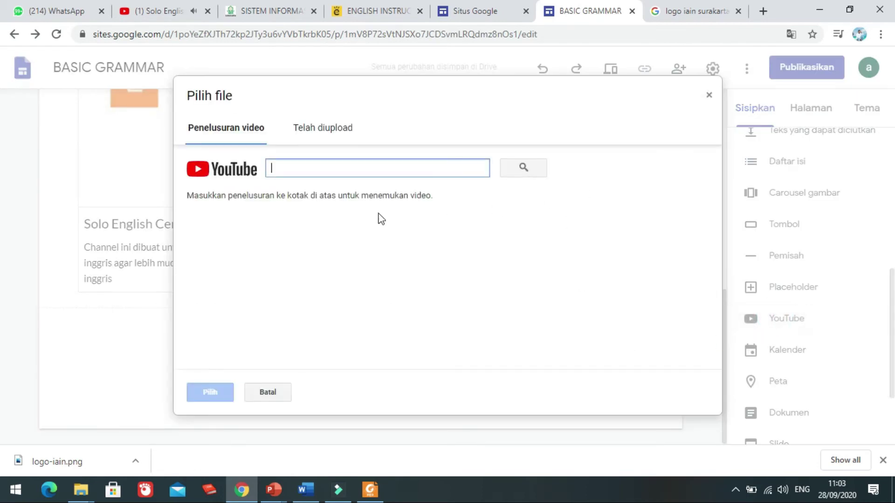
- Try to find a video by searching with the copied Solo English Center channel address
{"action": "left_click", "coordinate": [334, 169]}
{"action": "key", "text": "ctrl+v"}
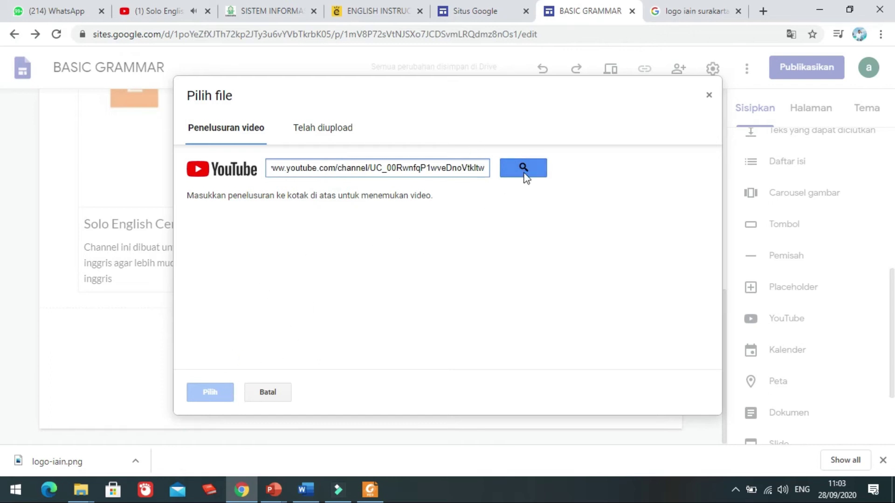
{"action": "left_click", "coordinate": [525, 173]}
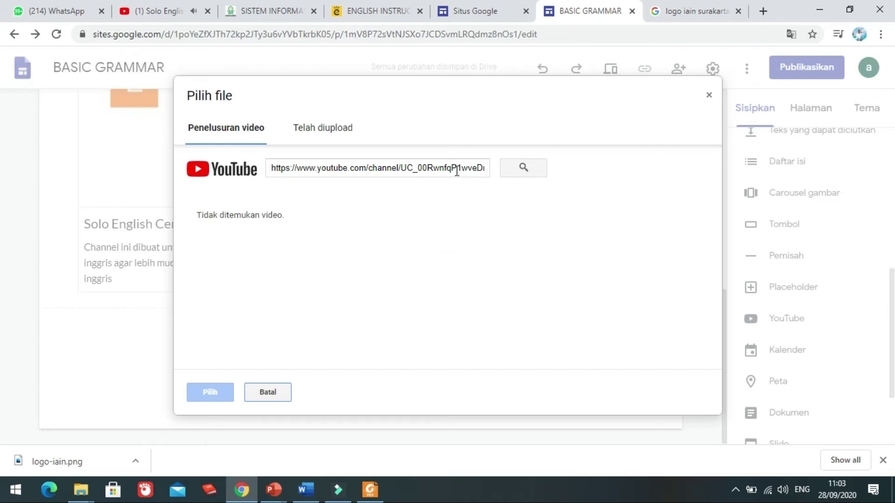
- Switch to YouTube, open the channel's ENGLISH INSTRUCTIONAL DESIGN DESIGN video, copy its address and pause playback
{"action": "left_click", "coordinate": [154, 10]}
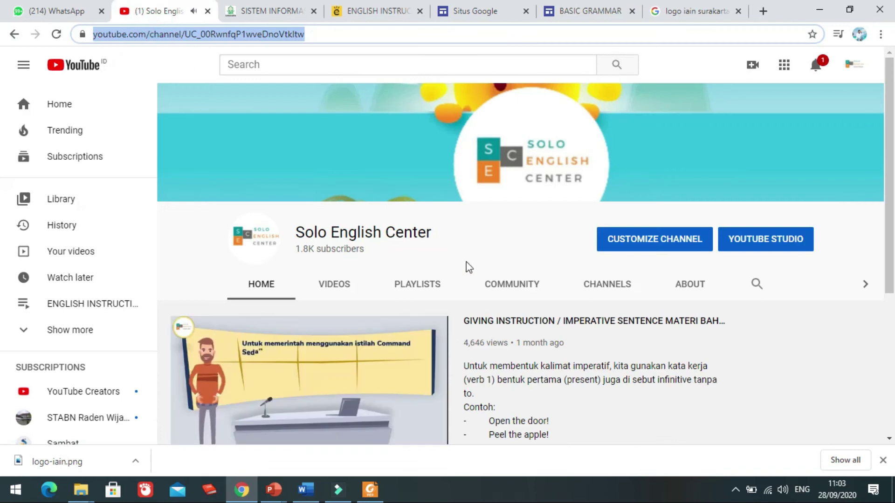
{"action": "scroll", "coordinate": [494, 329], "scroll_direction": "down", "scroll_amount": 5}
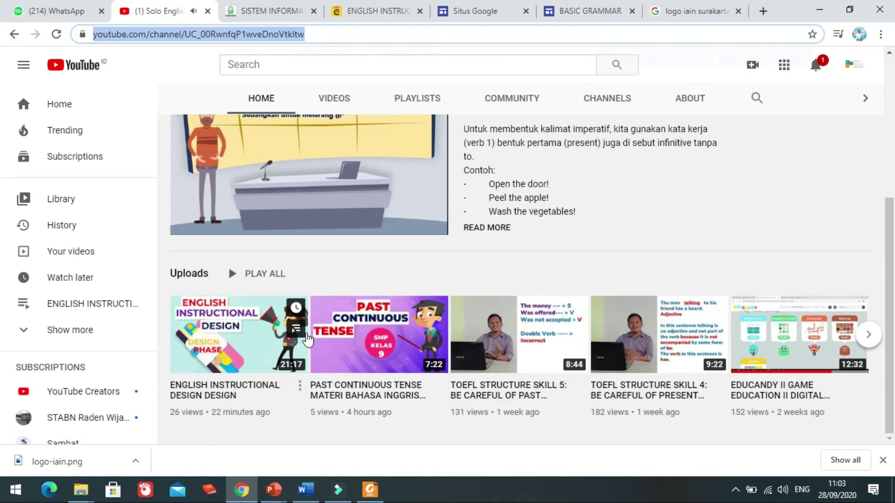
{"action": "left_click", "coordinate": [218, 345]}
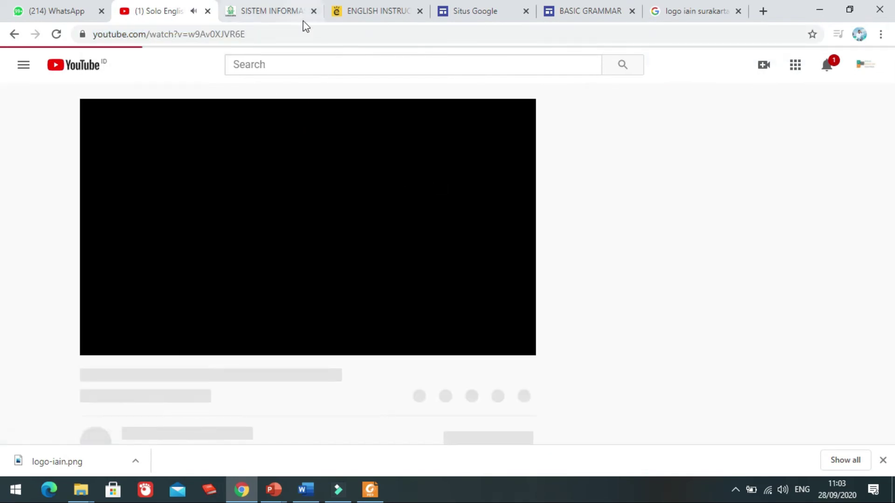
{"action": "left_click", "coordinate": [292, 33]}
{"action": "key", "text": "ctrl+c"}
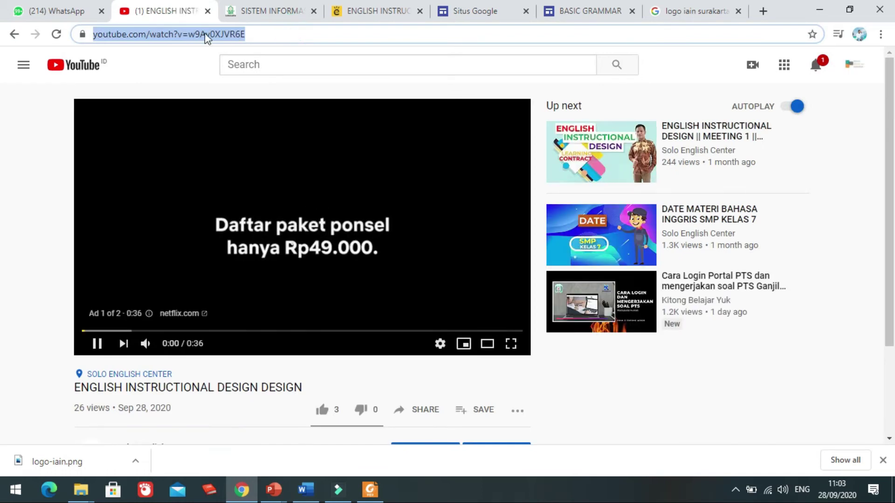
{"action": "left_click", "coordinate": [98, 345]}
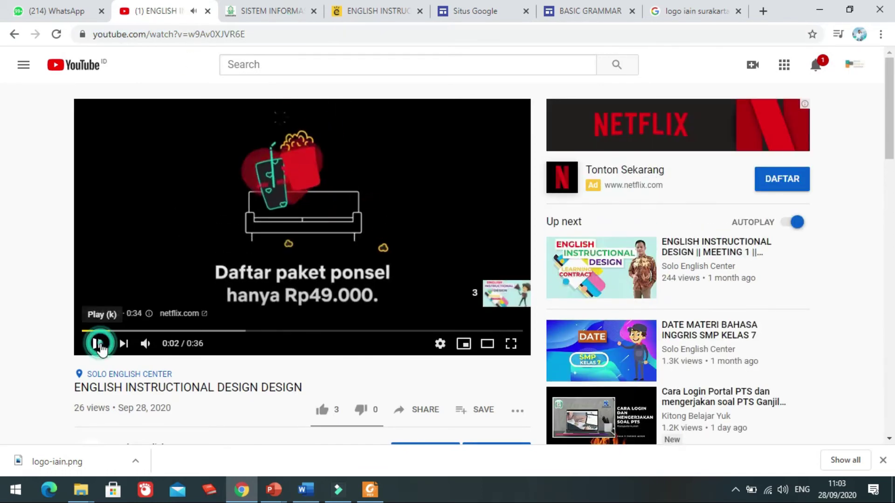
- Return to the BASIC GRAMMAR site, search for the copied video address and insert the ENGLISH INSTRUCTIONAL DESIGN DESIGN video
{"action": "left_click", "coordinate": [589, 11]}
{"action": "left_click", "coordinate": [454, 164]}
{"action": "key", "text": "ctrl+a"}
{"action": "key", "text": "ctrl+v"}
{"action": "left_click", "coordinate": [518, 167]}
{"action": "left_click", "coordinate": [533, 167]}
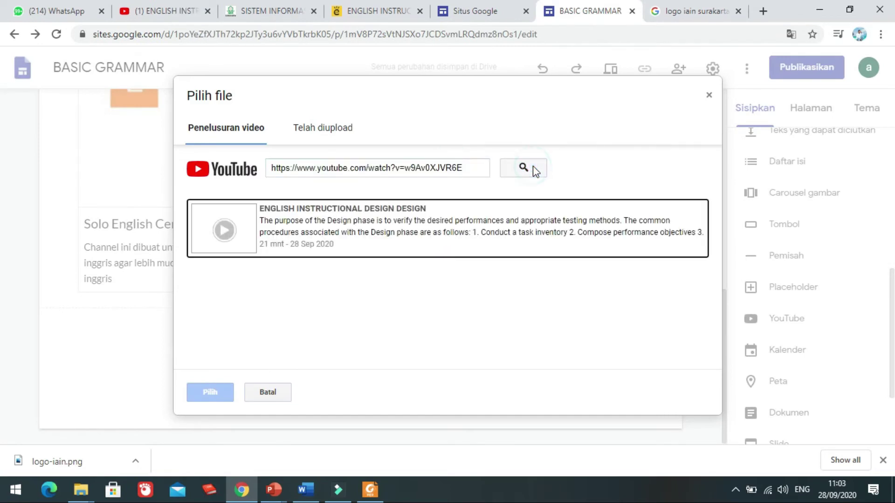
{"action": "left_click", "coordinate": [370, 257]}
{"action": "left_click", "coordinate": [229, 388]}
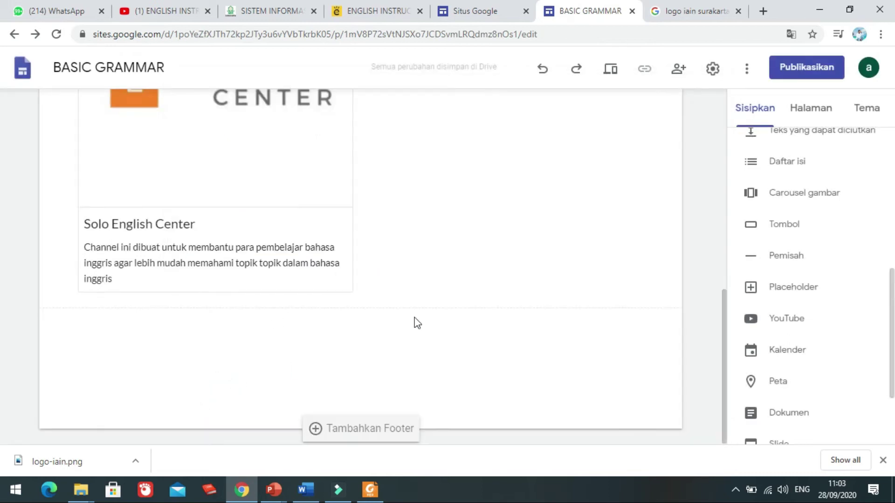
- Move the inserted video to the right half of its section on the home page
{"action": "scroll", "coordinate": [461, 316], "scroll_direction": "up", "scroll_amount": 3}
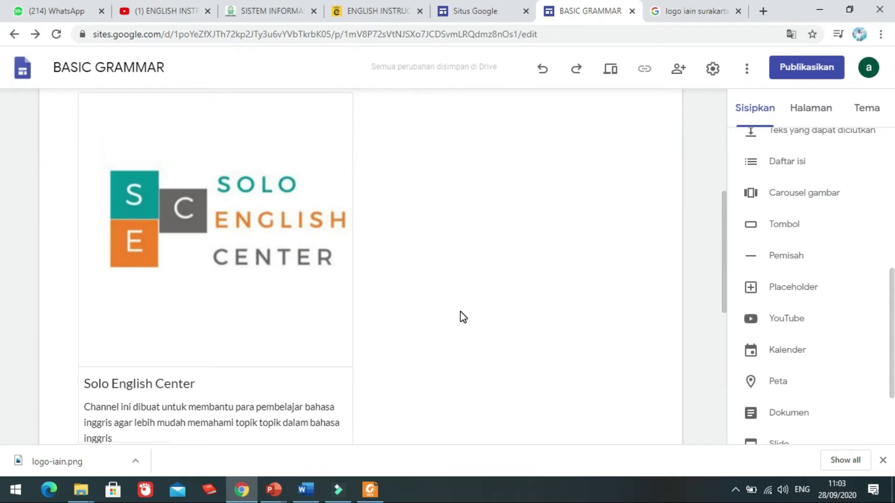
{"action": "scroll", "coordinate": [461, 316], "scroll_direction": "up", "scroll_amount": 6}
{"action": "scroll", "coordinate": [443, 326], "scroll_direction": "down", "scroll_amount": 14}
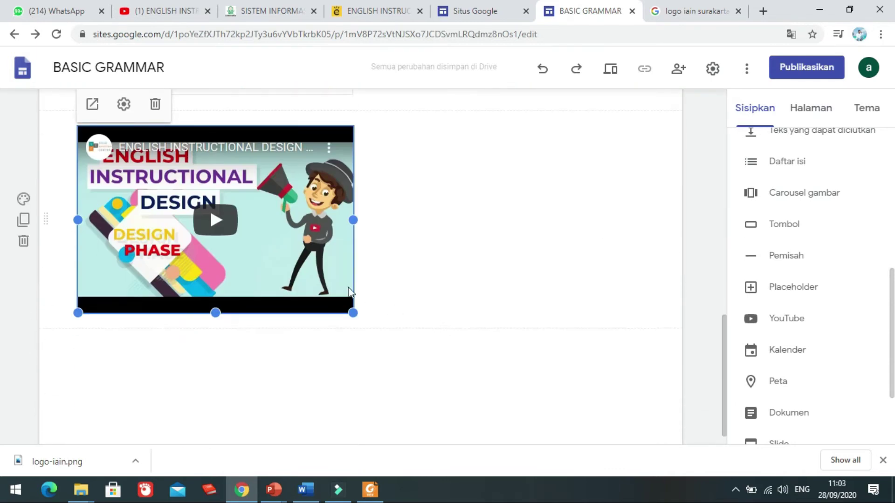
{"action": "left_click_drag", "start_coordinate": [273, 259], "coordinate": [507, 228]}
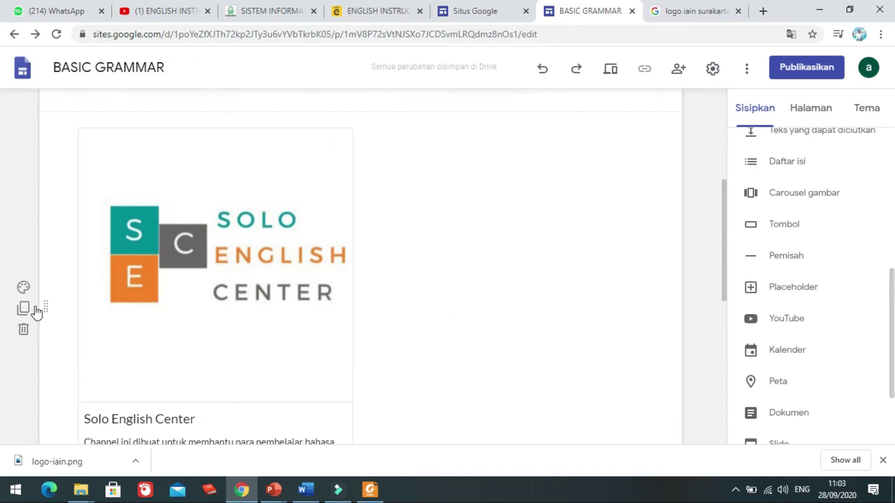
- Set the background of the Solo English Center channel section to Penekanan 2
{"action": "left_click", "coordinate": [23, 287]}
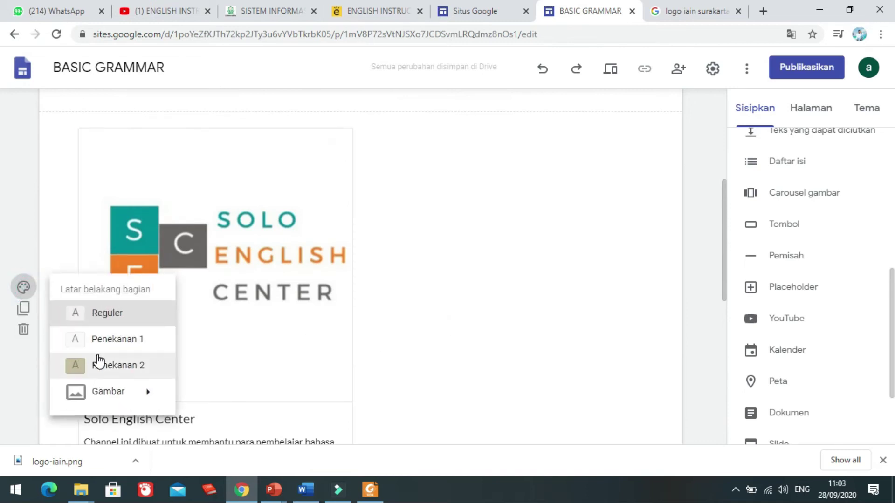
{"action": "mouse_move", "coordinate": [126, 392]}
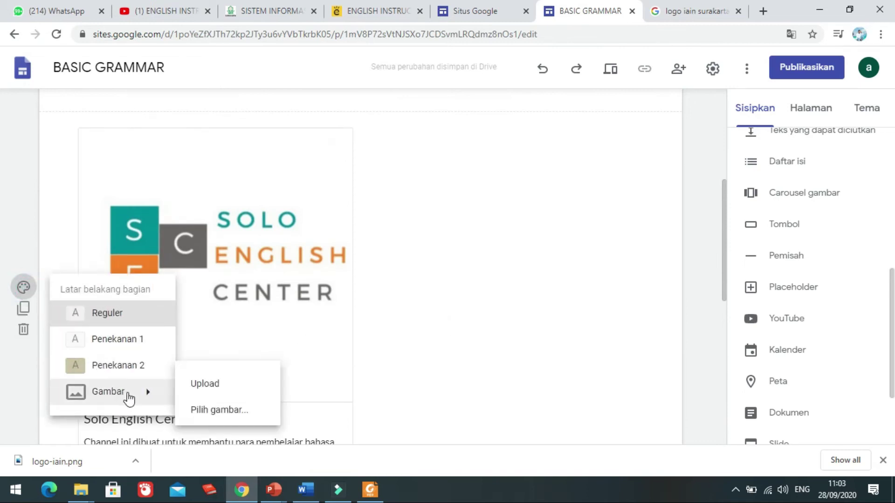
{"action": "left_click", "coordinate": [136, 365]}
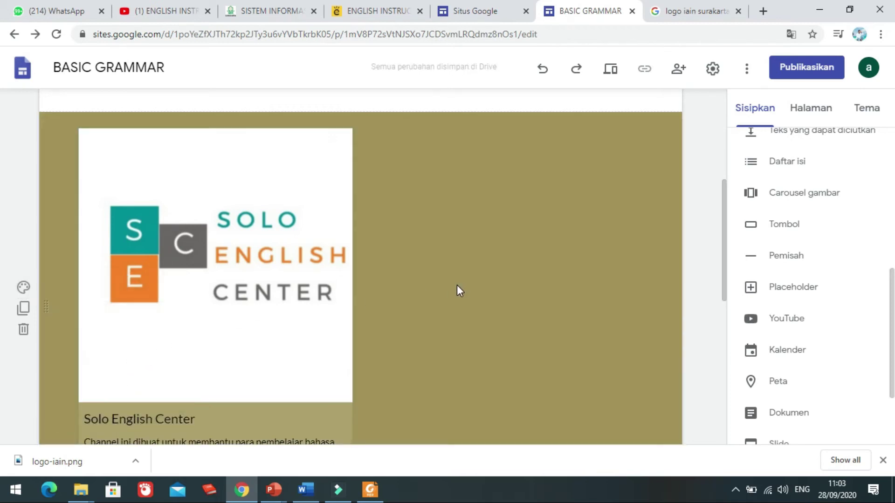
- Give the video section an image background using the gallery's pinkish sunset seascape
{"action": "scroll", "coordinate": [645, 224], "scroll_direction": "down", "scroll_amount": 15}
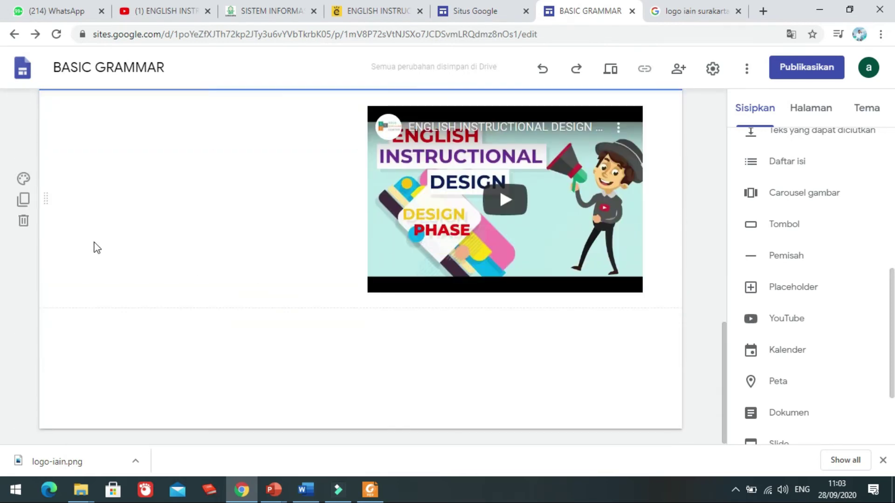
{"action": "left_click", "coordinate": [23, 179]}
{"action": "mouse_move", "coordinate": [120, 286]}
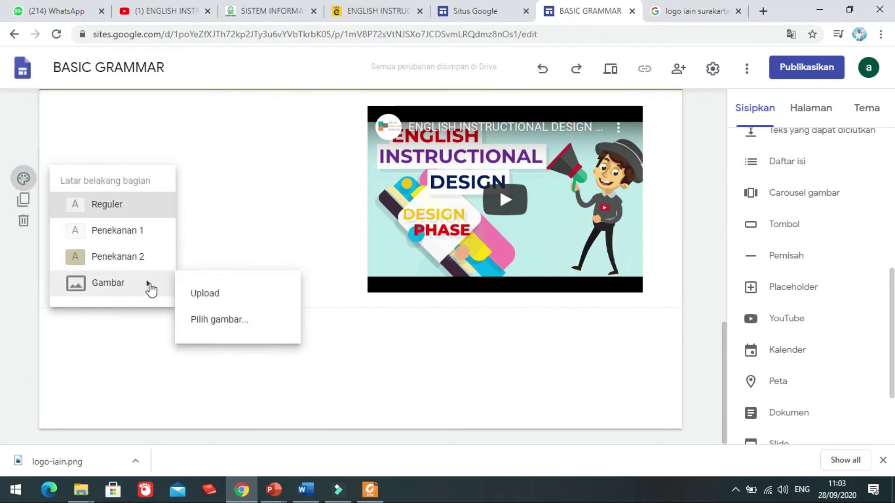
{"action": "left_click", "coordinate": [213, 321]}
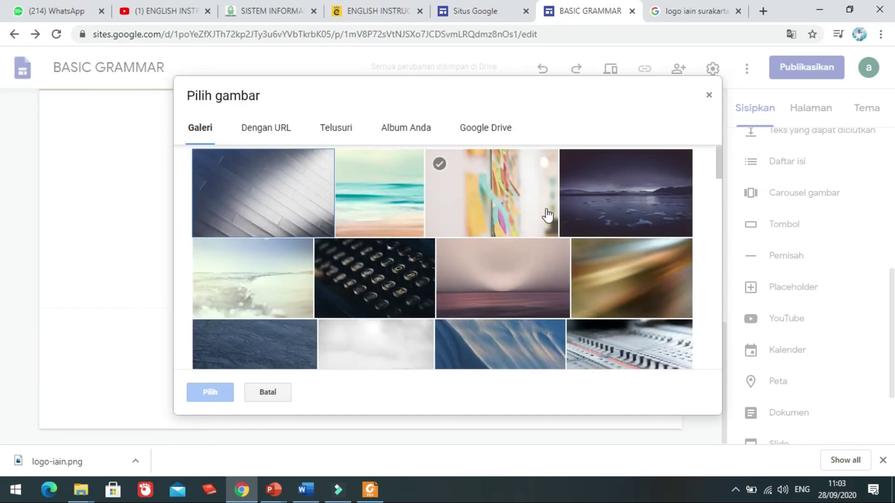
{"action": "left_click", "coordinate": [518, 278]}
{"action": "left_click", "coordinate": [210, 393]}
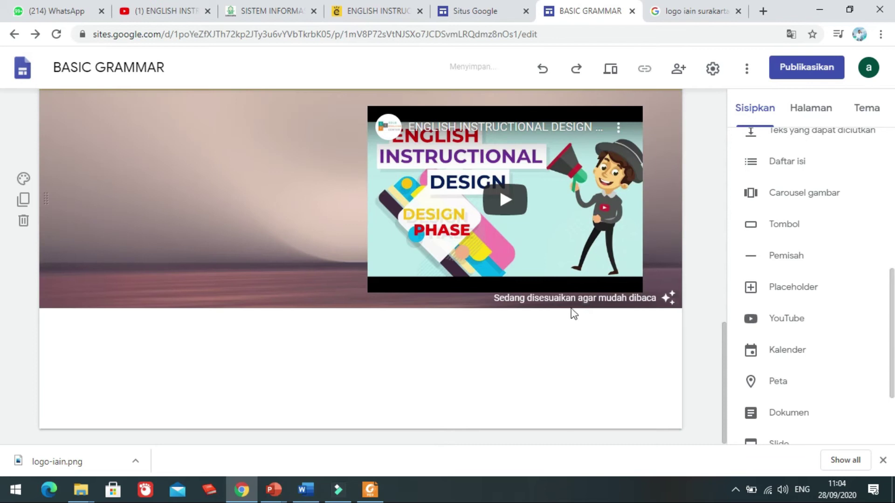
- Open the TENSES page of the BASIC GRAMMAR site for editing
{"action": "scroll", "coordinate": [568, 311], "scroll_direction": "up", "scroll_amount": 5}
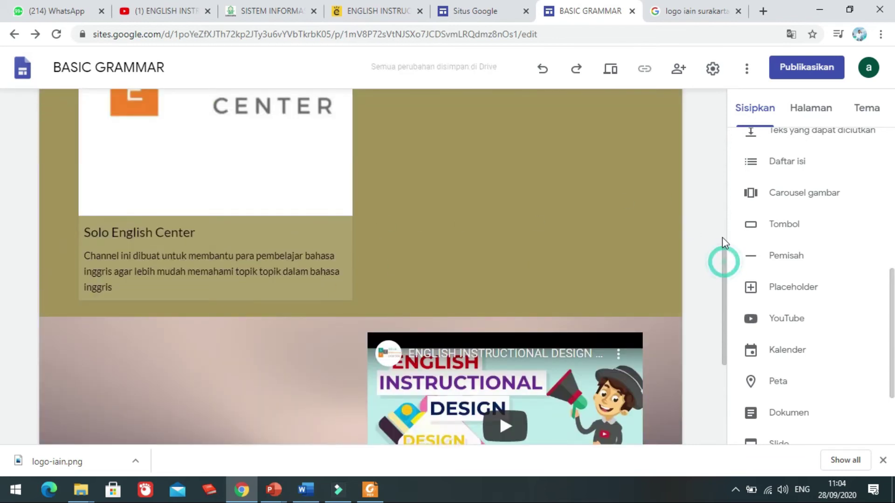
{"action": "scroll", "coordinate": [471, 274], "scroll_direction": "up", "scroll_amount": 8}
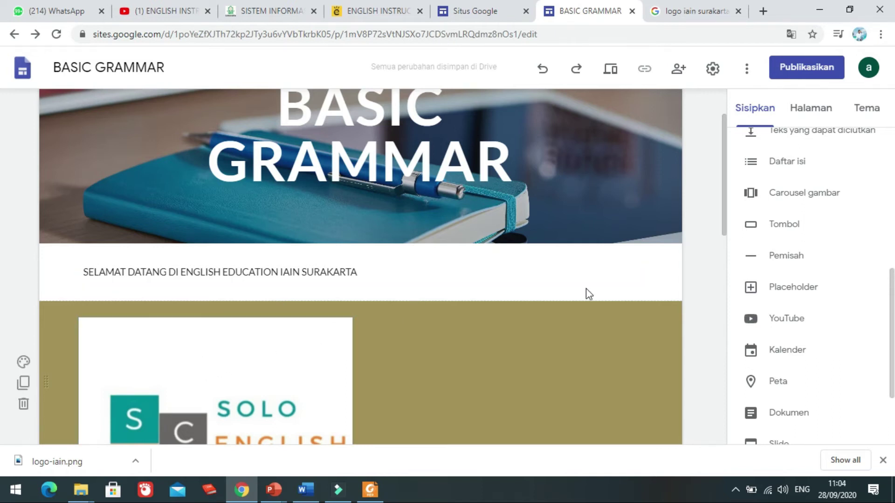
{"action": "scroll", "coordinate": [416, 341], "scroll_direction": "up", "scroll_amount": 2}
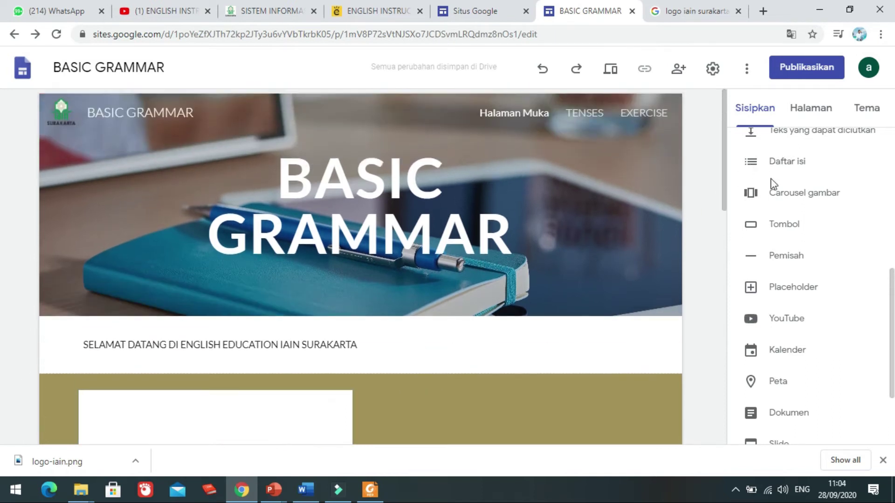
{"action": "left_click_drag", "start_coordinate": [891, 280], "coordinate": [893, 112]}
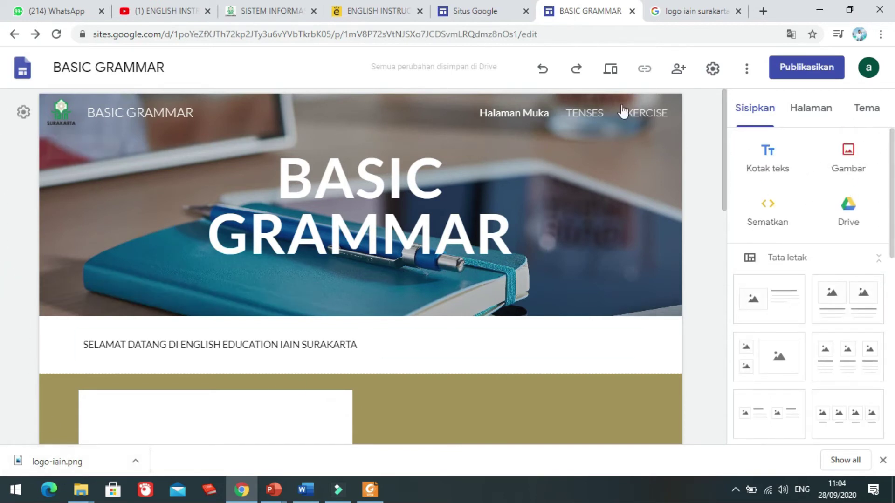
{"action": "left_click", "coordinate": [583, 113]}
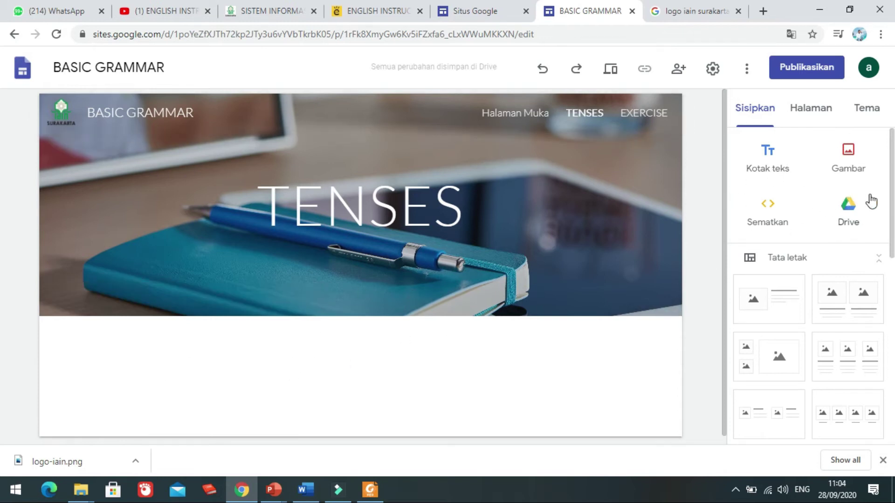
{"action": "left_click_drag", "start_coordinate": [890, 200], "coordinate": [882, 380]}
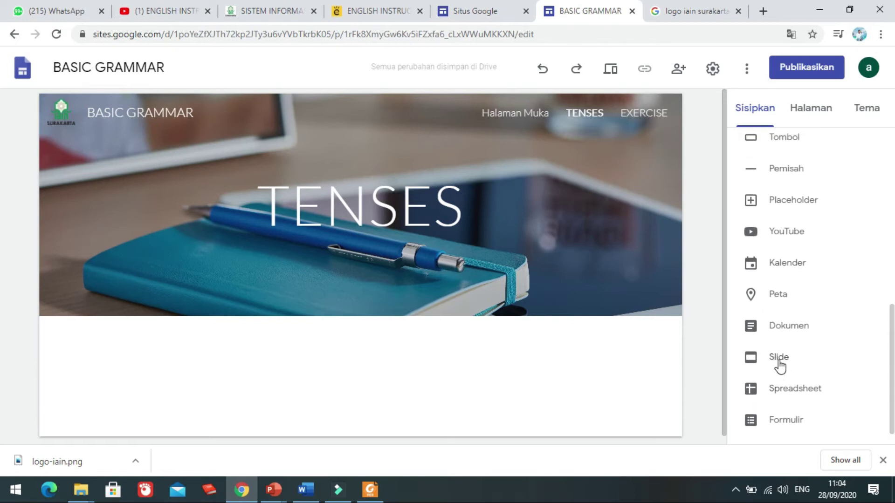
{"action": "left_click", "coordinate": [779, 362]}
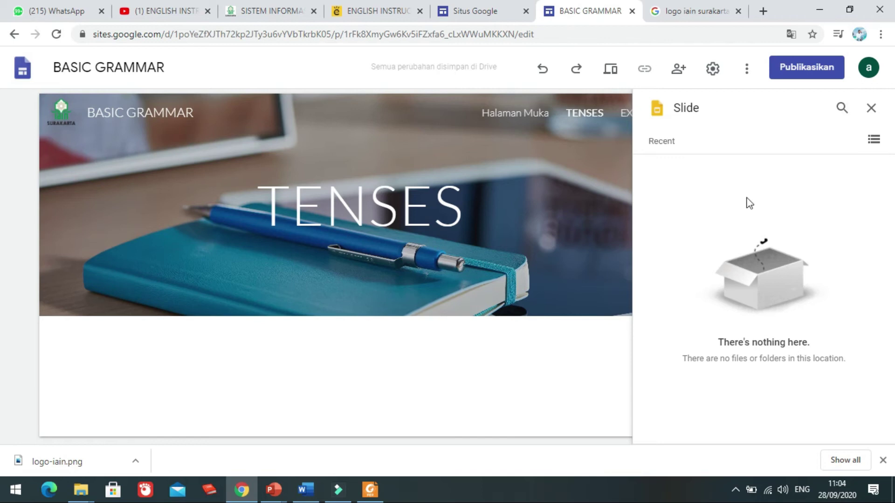
{"action": "left_click", "coordinate": [873, 139]}
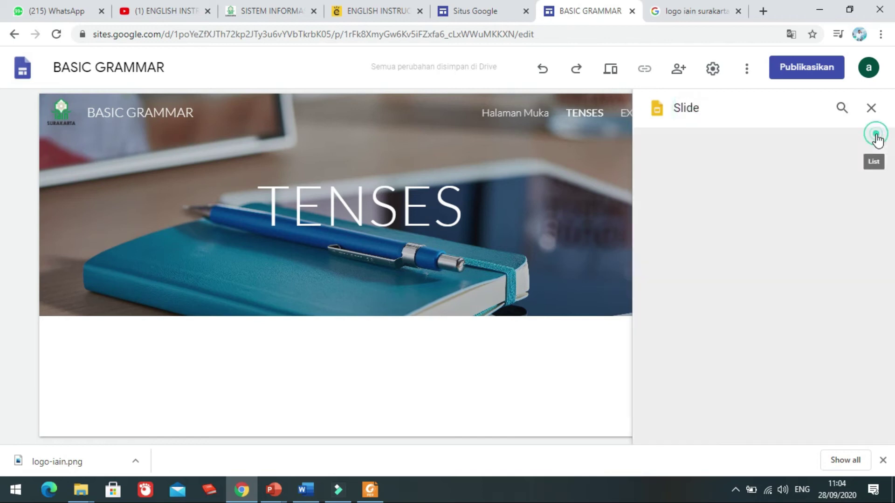
{"action": "left_click", "coordinate": [841, 108]}
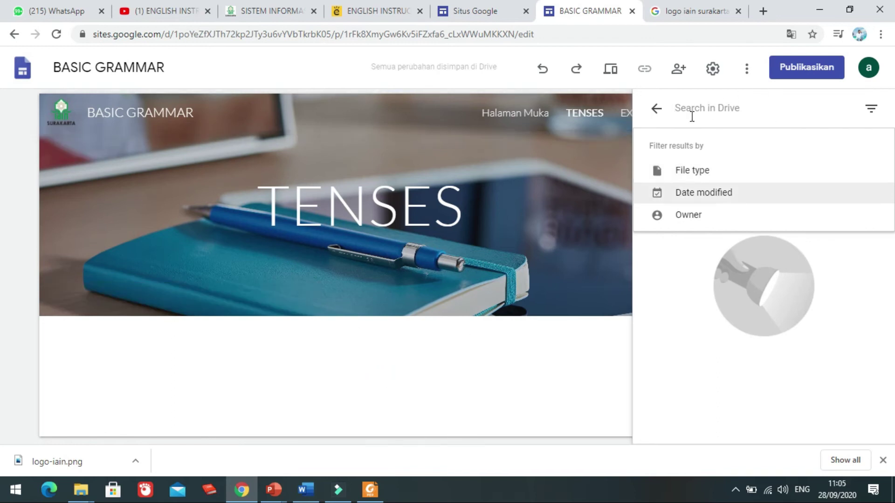
{"action": "left_click", "coordinate": [656, 111]}
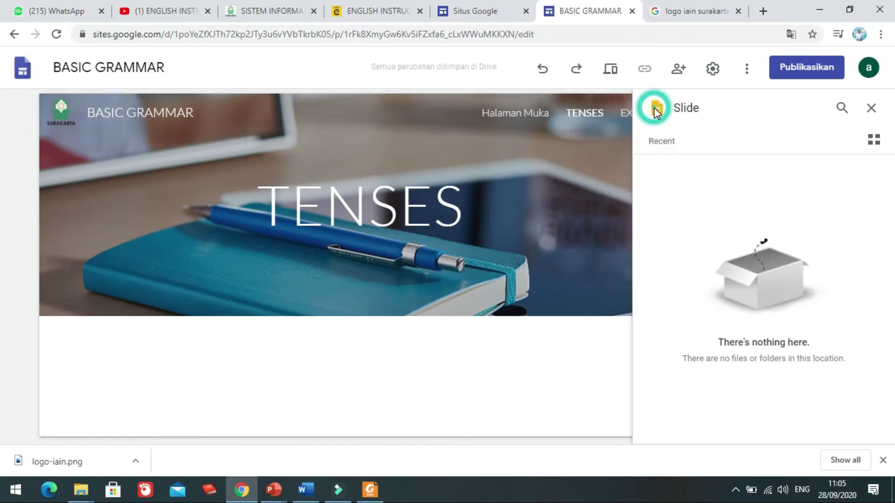
{"action": "left_click", "coordinate": [872, 108]}
- Start inserting a button on the TENSES page and name it SIMPLE PRESENT TENSE
{"action": "scroll", "coordinate": [779, 262], "scroll_direction": "up", "scroll_amount": 5}
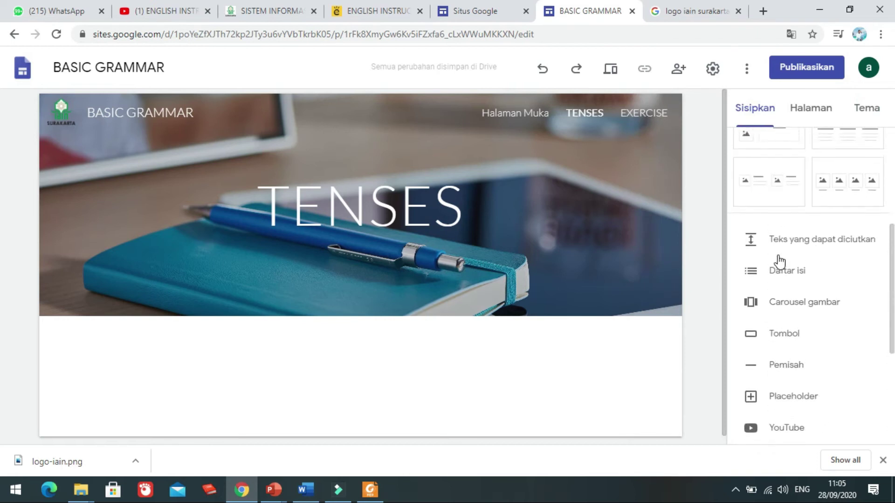
{"action": "scroll", "coordinate": [787, 308], "scroll_direction": "down", "scroll_amount": 4}
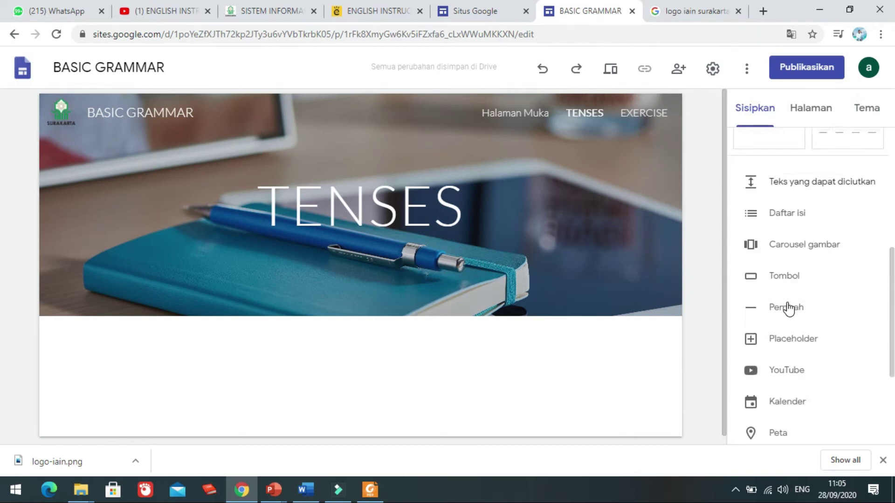
{"action": "left_click", "coordinate": [795, 205]}
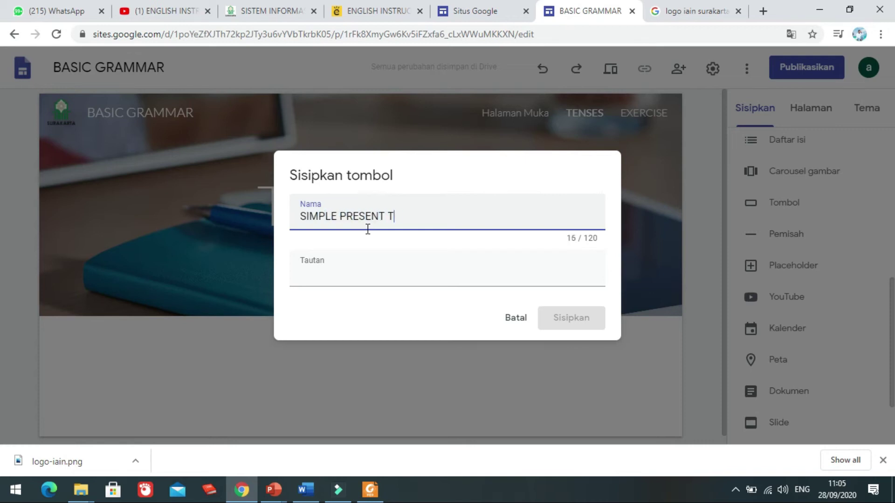
{"action": "left_click", "coordinate": [334, 278]}
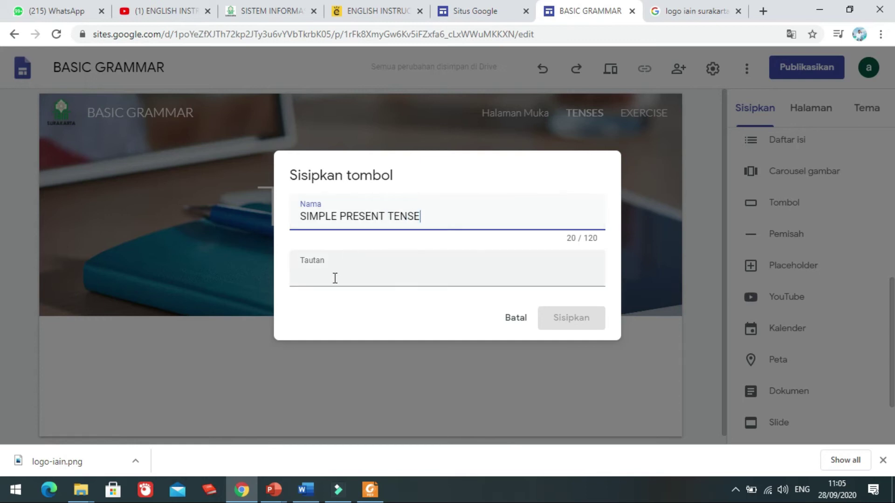
{"action": "left_click", "coordinate": [334, 278]}
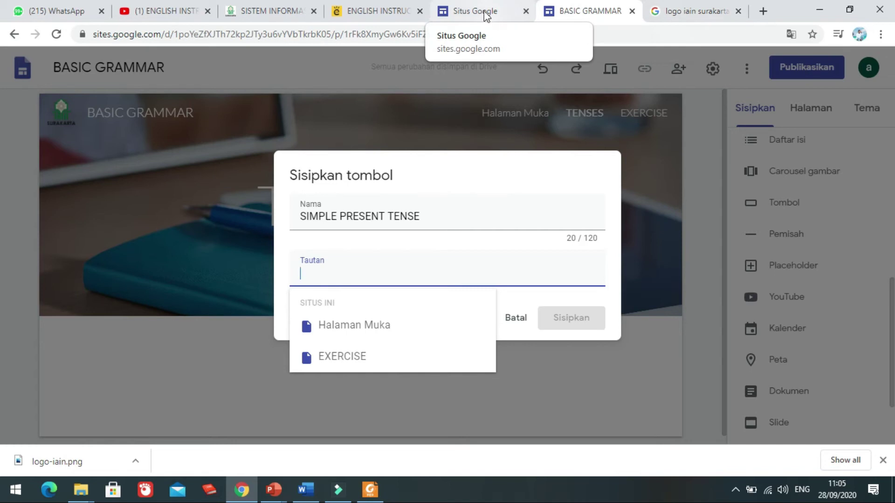
- Switch to the logo search page and search the web for GOOGLE DOC
{"action": "left_click", "coordinate": [689, 11]}
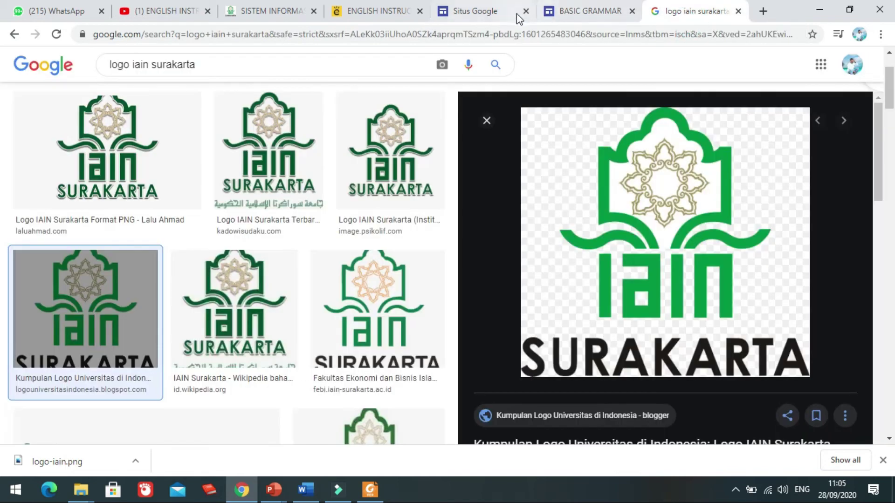
{"action": "left_click", "coordinate": [370, 38]}
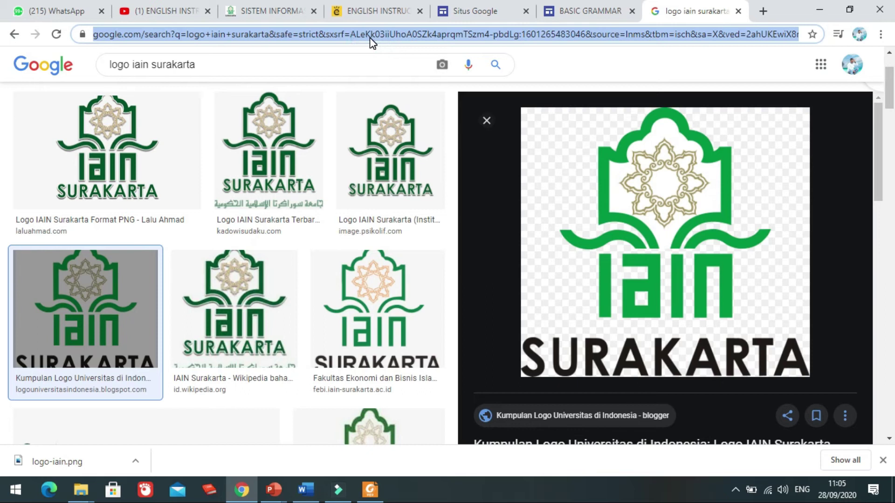
{"action": "type", "text": "GOOGL"}
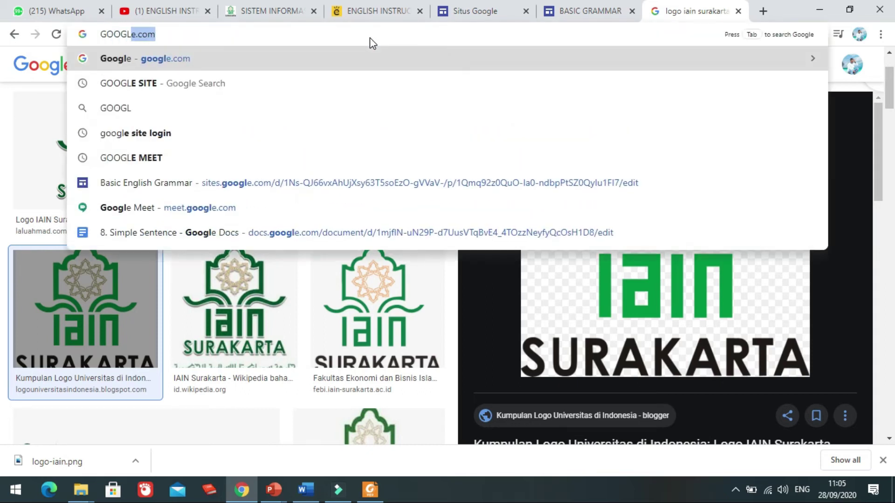
{"action": "type", "text": "E DOC"}
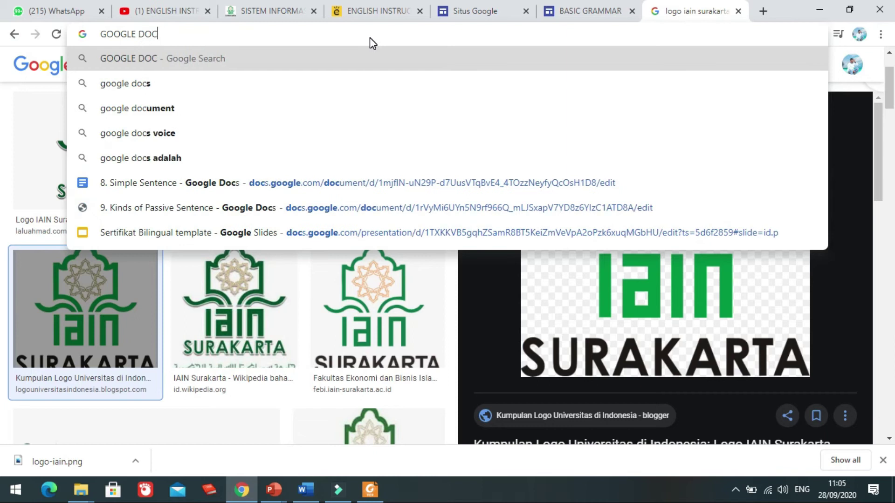
{"action": "key", "text": "Return"}
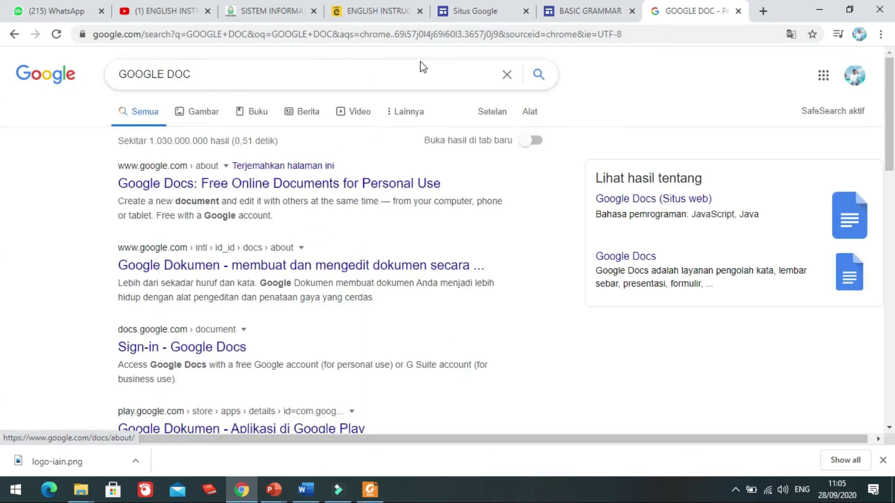
- Search the web for simple present tense and open the Wall Street English article in a separate browser tab
{"action": "triple_click", "coordinate": [331, 77]}
{"action": "type", "text": "SIMPLE"}
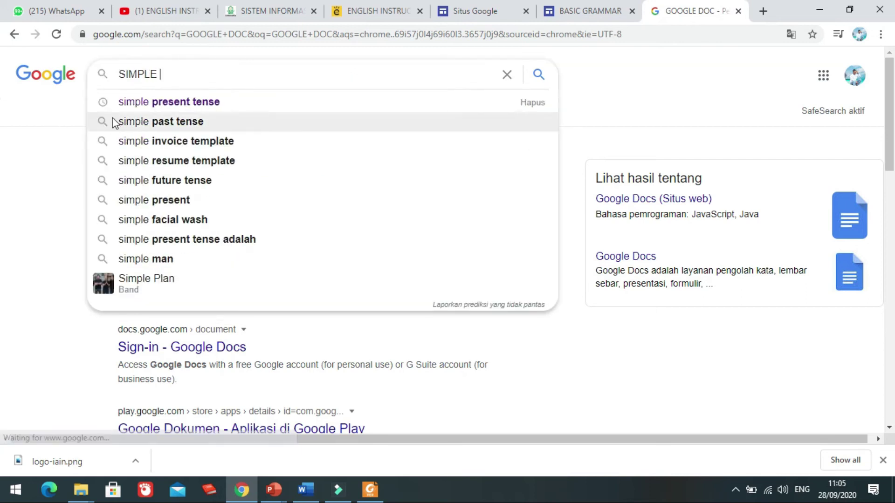
{"action": "left_click", "coordinate": [129, 102]}
{"action": "right_click", "coordinate": [259, 183]}
{"action": "left_click", "coordinate": [278, 189]}
{"action": "left_click", "coordinate": [713, 6]}
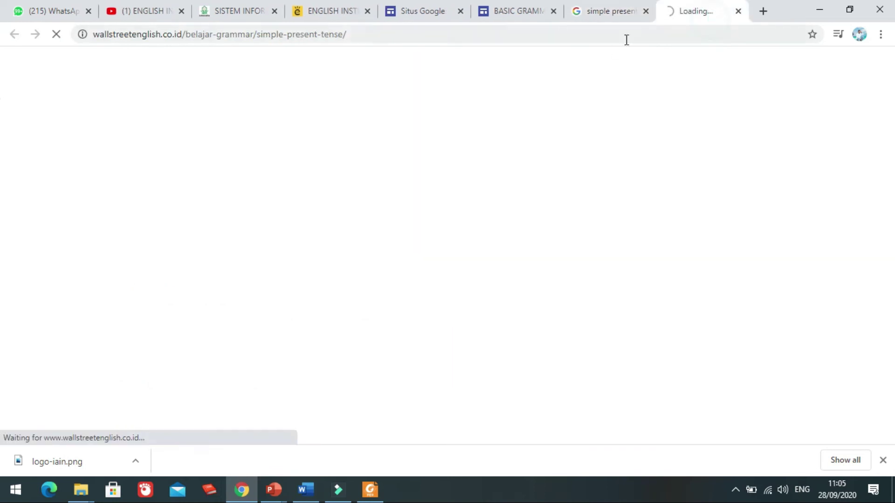
- Copy the Wall Street English article's address, use it as the SIMPLE PRESENT TENSE button's link and insert the button
{"action": "left_click", "coordinate": [610, 36]}
{"action": "key", "text": "ctrl+c"}
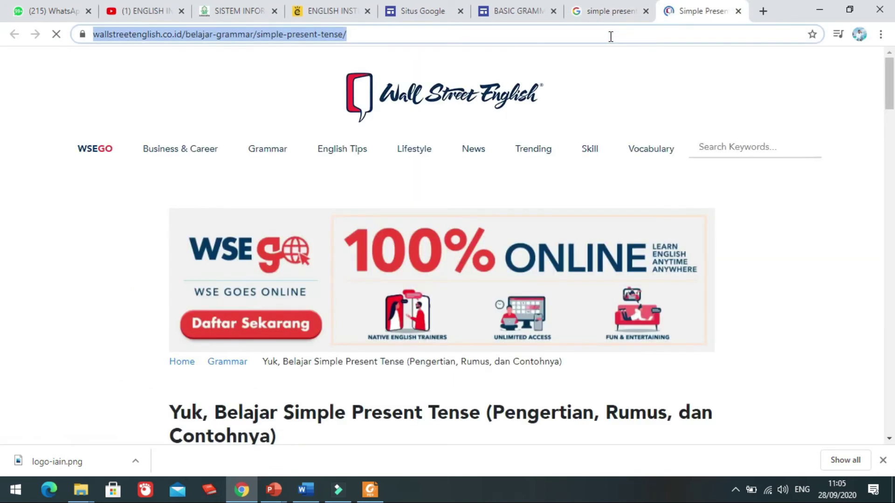
{"action": "scroll", "coordinate": [573, 202], "scroll_direction": "down", "scroll_amount": 7}
{"action": "scroll", "coordinate": [572, 200], "scroll_direction": "down", "scroll_amount": 5}
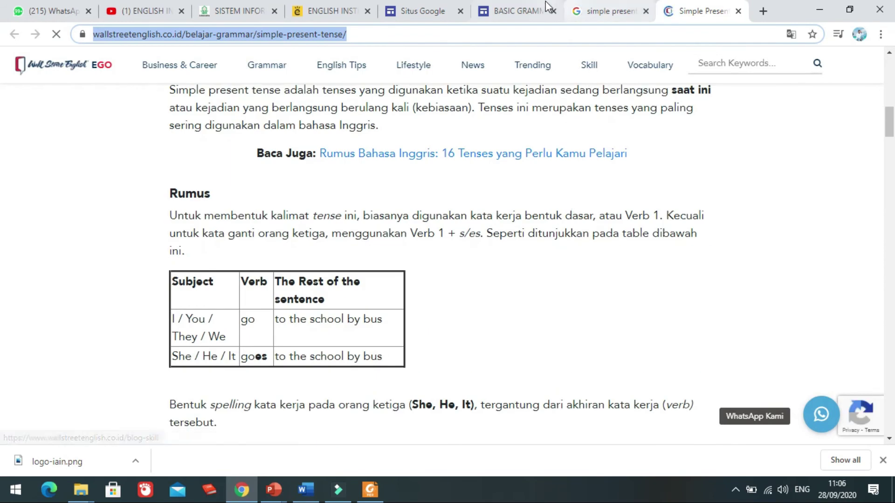
{"action": "left_click", "coordinate": [510, 11]}
{"action": "left_click", "coordinate": [378, 274]}
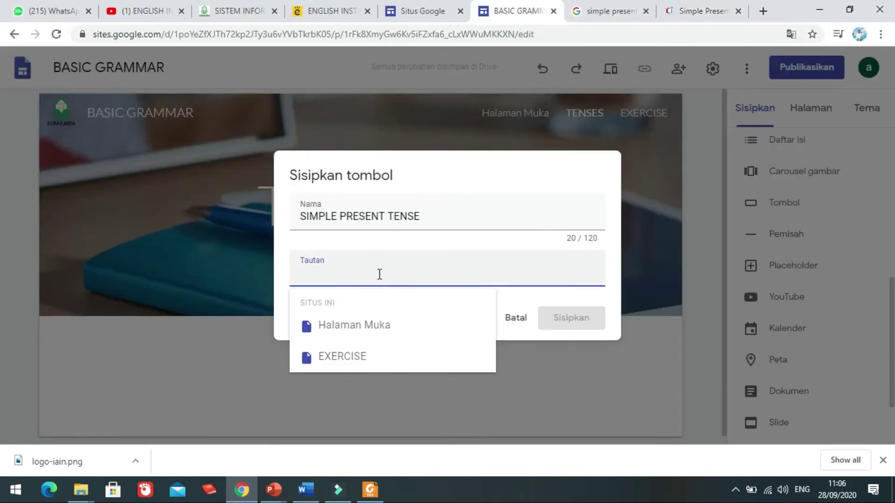
{"action": "key", "text": "ctrl+v"}
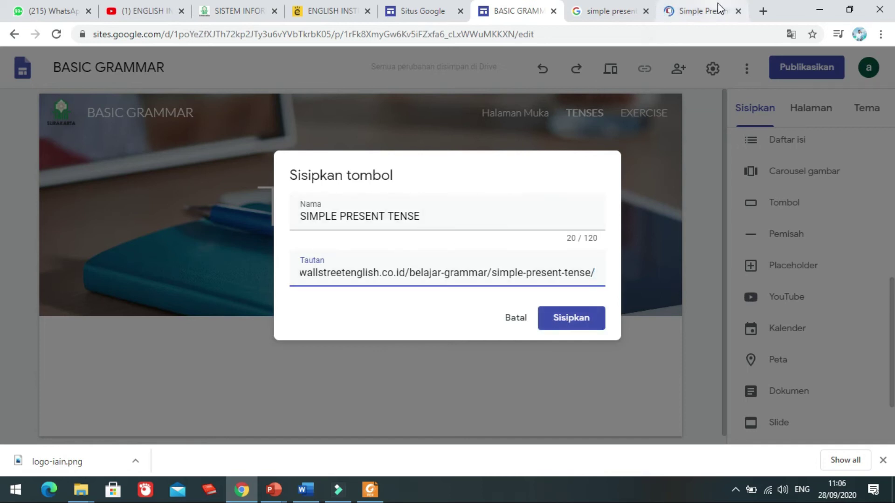
{"action": "left_click", "coordinate": [560, 320]}
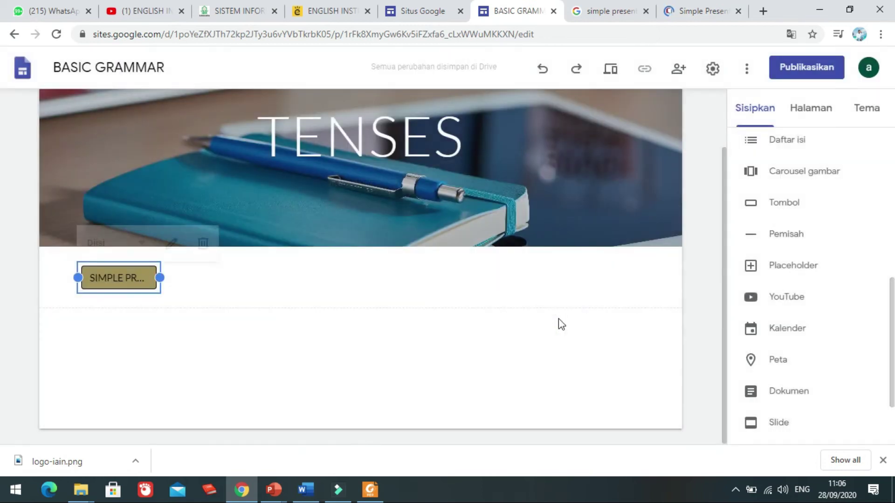
- Widen the SIMPLE PRESENT TENSE button to about half the section width so its full name fits
{"action": "left_click", "coordinate": [317, 304]}
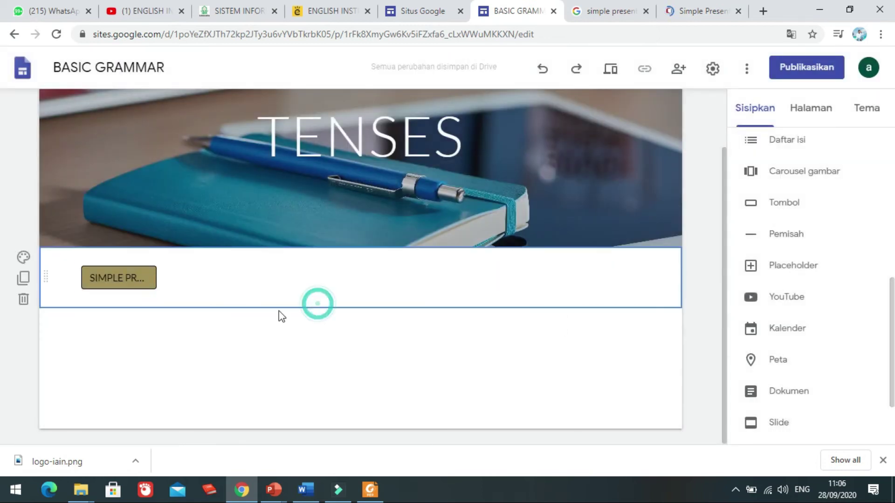
{"action": "left_click", "coordinate": [157, 278]}
{"action": "left_click_drag", "start_coordinate": [162, 278], "coordinate": [341, 300]}
{"action": "left_click", "coordinate": [233, 340]}
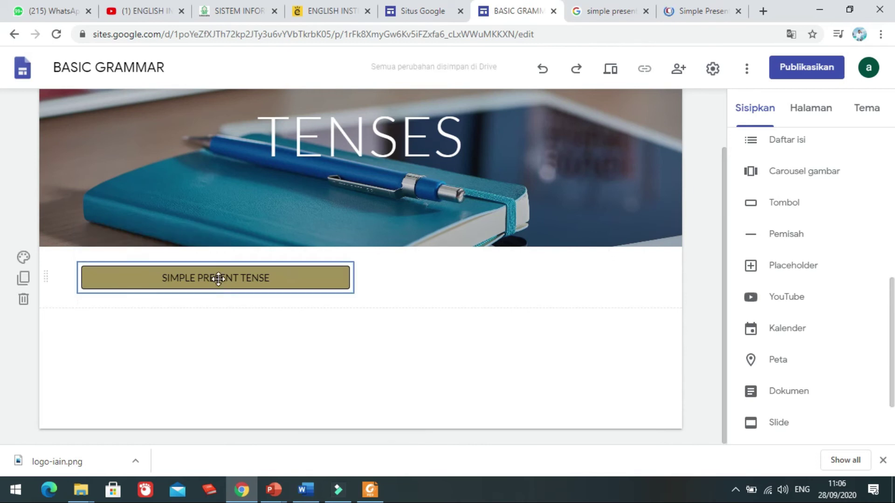
{"action": "left_click", "coordinate": [218, 279]}
{"action": "right_click", "coordinate": [172, 283]}
{"action": "left_click", "coordinate": [122, 349]}
{"action": "left_click", "coordinate": [122, 349]}
{"action": "left_click", "coordinate": [193, 276]}
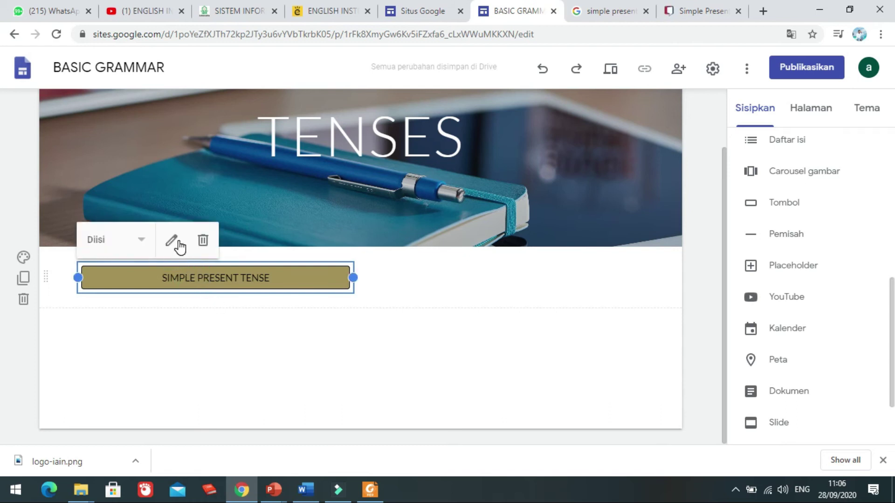
{"action": "left_click", "coordinate": [269, 324]}
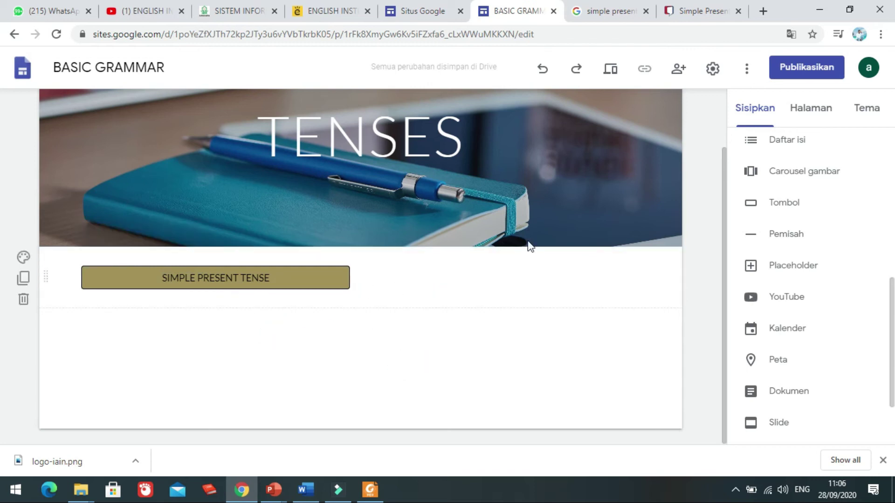
- Insert a second button named SEMPLE PAST TENSE, linked to wallstreetenglish.co.id/belajar-grammar/simple-present-tense/
{"action": "left_click", "coordinate": [775, 205]}
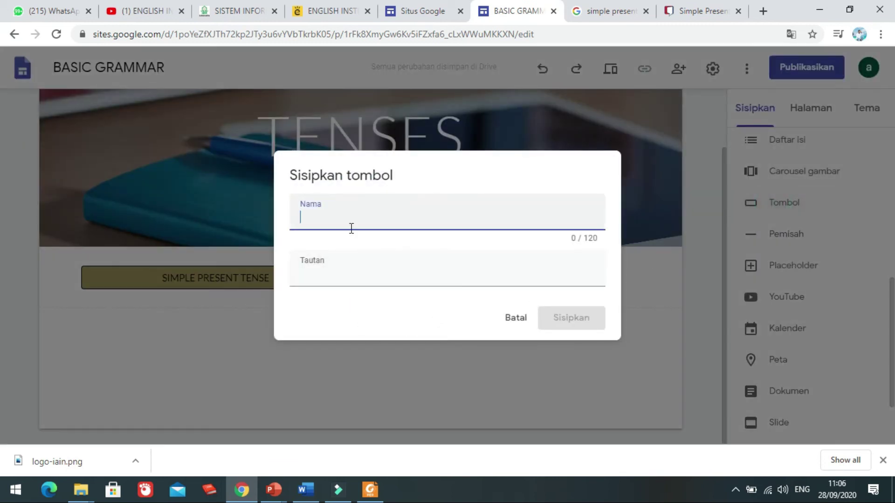
{"action": "type", "text": "SEMPLE PAST TENS"}
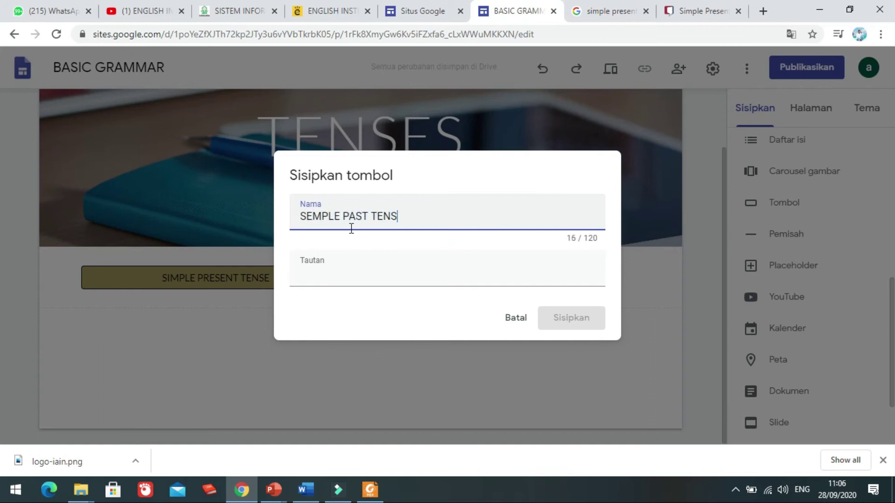
{"action": "left_click", "coordinate": [353, 264]}
{"action": "left_click", "coordinate": [537, 222]}
{"action": "left_click", "coordinate": [462, 264]}
{"action": "left_click", "coordinate": [462, 266]}
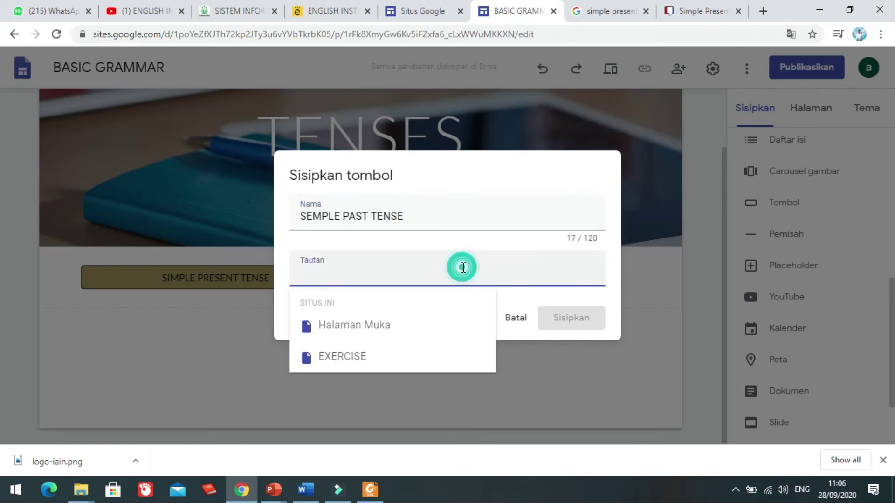
{"action": "type", "text": "wallstreetenglish.co.id/belajar-grammar/simple-present-tense/"}
{"action": "left_click", "coordinate": [559, 316]}
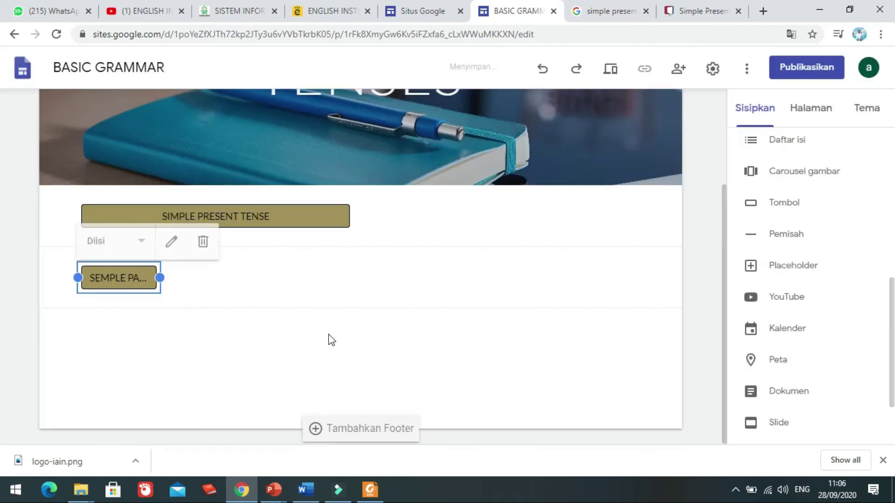
- Widen the SEMPLE PAST TENSE button to match the width of the SIMPLE PRESENT TENSE button above it
{"action": "left_click_drag", "start_coordinate": [162, 277], "coordinate": [351, 281]}
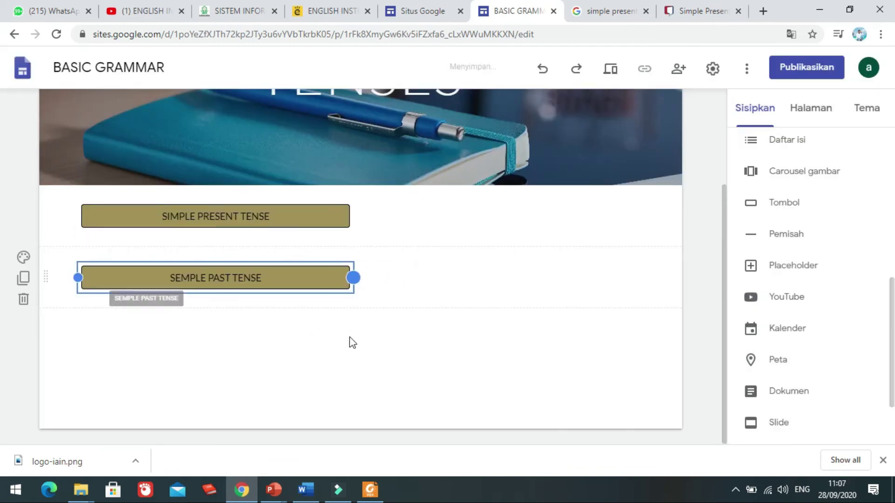
{"action": "left_click", "coordinate": [335, 373]}
{"action": "scroll", "coordinate": [379, 340], "scroll_direction": "up", "scroll_amount": 3}
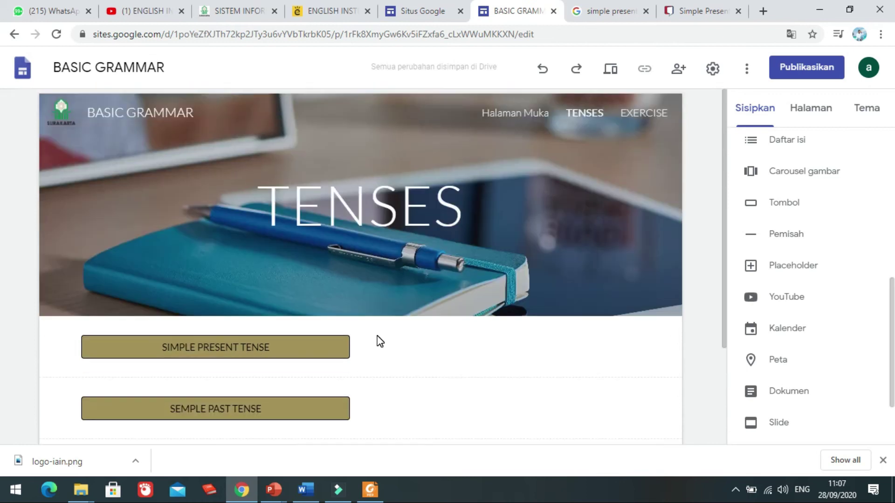
- Preview the TENSES page in phone layout, test the SIMPLE PRESENT TENSE button's link, close the opened article and exit the preview
{"action": "left_click", "coordinate": [610, 73]}
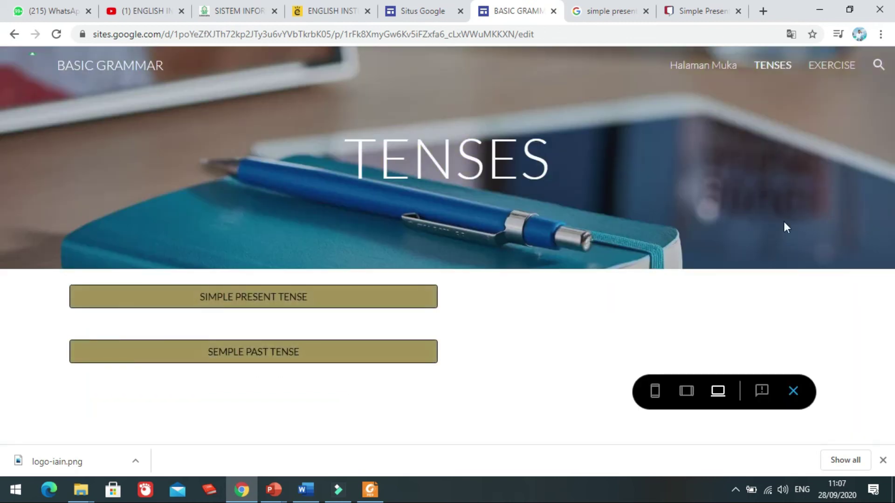
{"action": "left_click", "coordinate": [656, 398]}
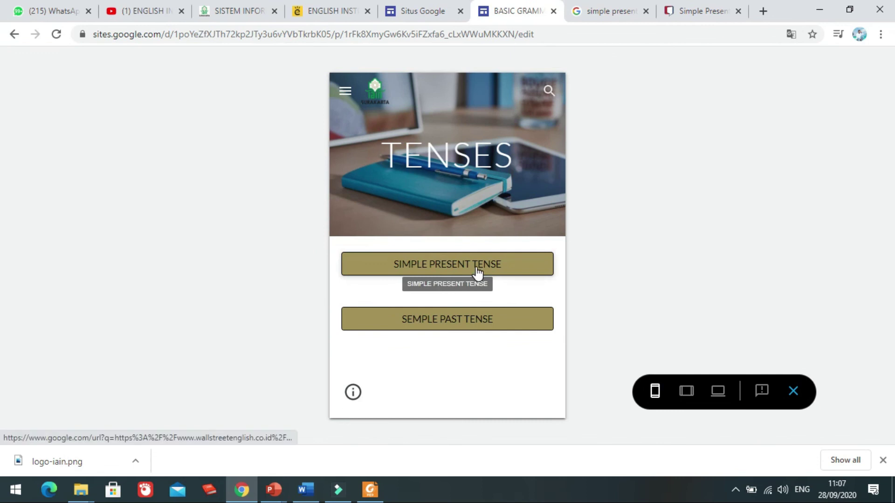
{"action": "left_click", "coordinate": [477, 271]}
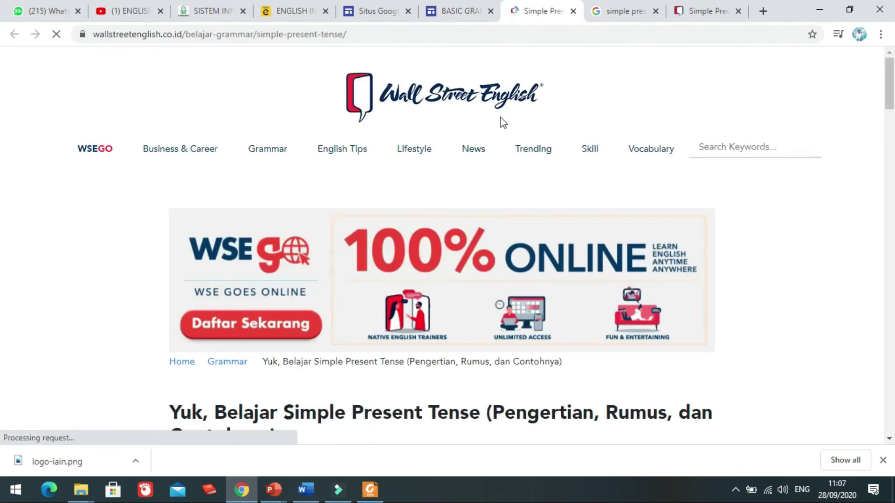
{"action": "scroll", "coordinate": [445, 247], "scroll_direction": "down", "scroll_amount": 15}
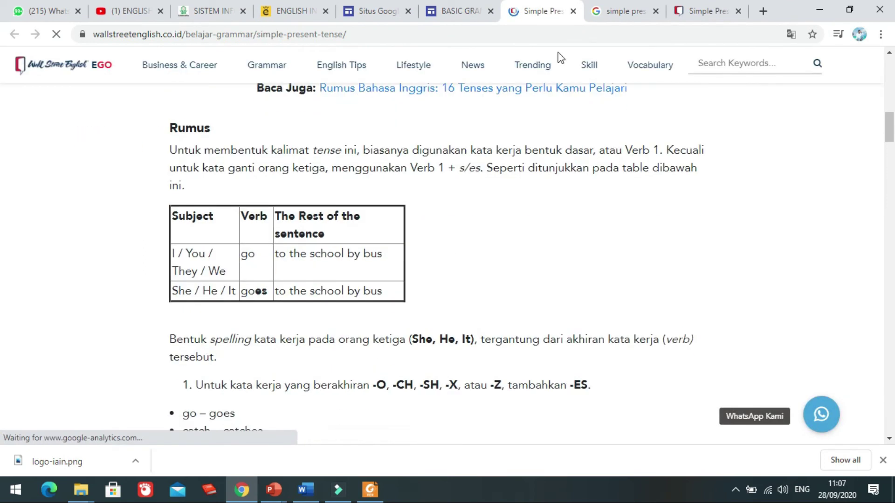
{"action": "scroll", "coordinate": [531, 159], "scroll_direction": "up", "scroll_amount": 15}
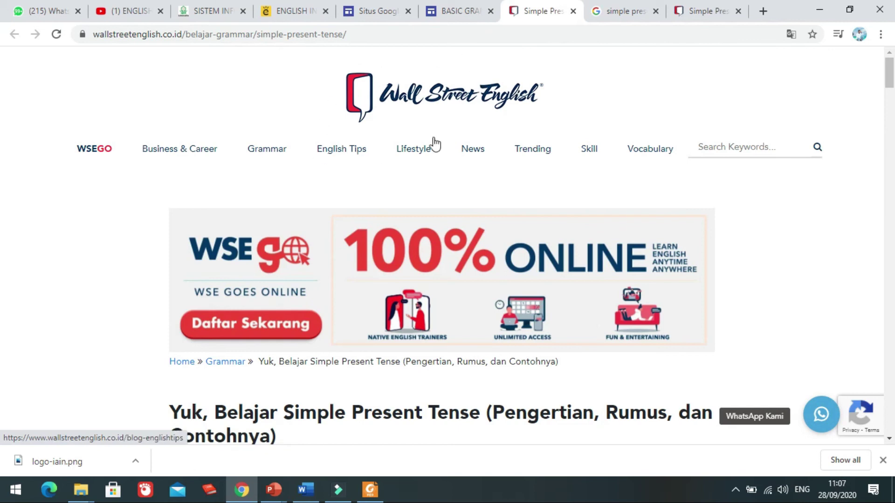
{"action": "left_click", "coordinate": [574, 11]}
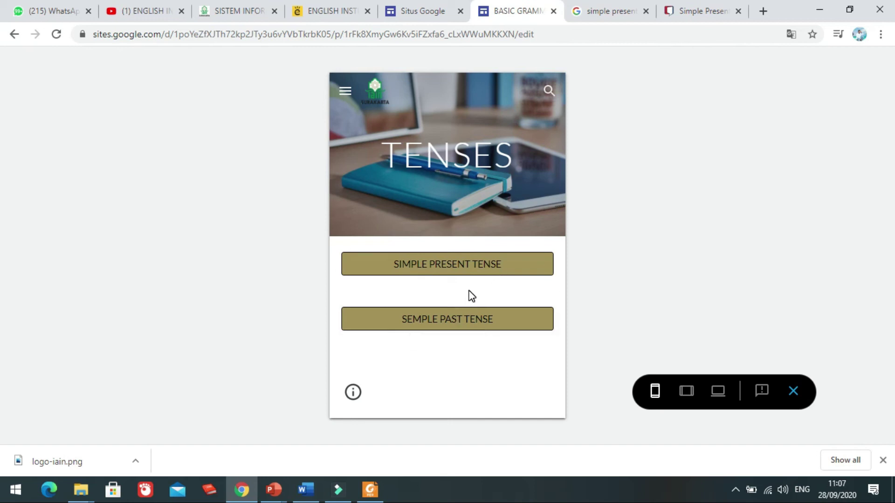
{"action": "left_click", "coordinate": [794, 391]}
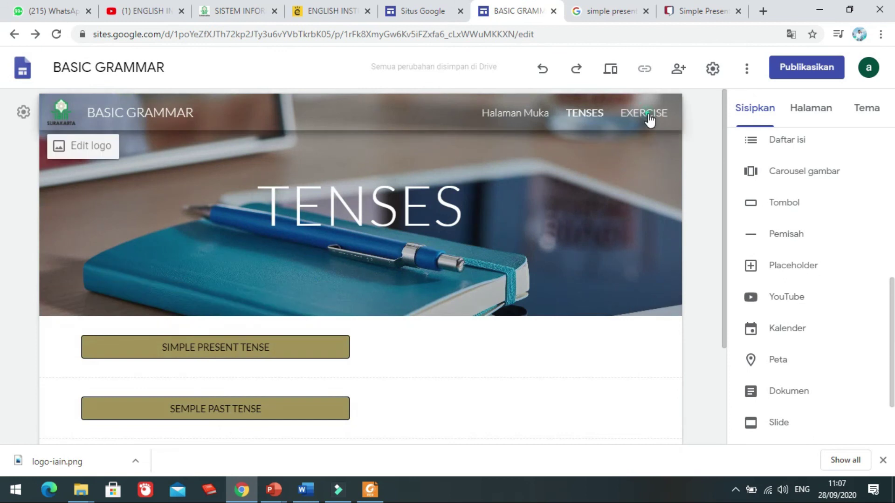
- On the EXERCISE page, insert a button named SIMPLE PRESENT TENSE, linked to wallstreetenglish.co.id/belajar-grammar/simple-present-tense/
{"action": "left_click", "coordinate": [649, 120]}
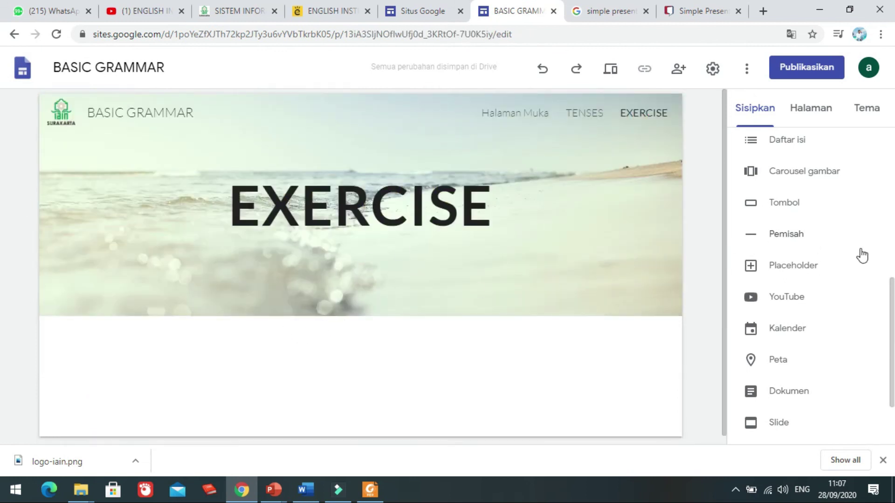
{"action": "scroll", "coordinate": [811, 289], "scroll_direction": "down", "scroll_amount": 2}
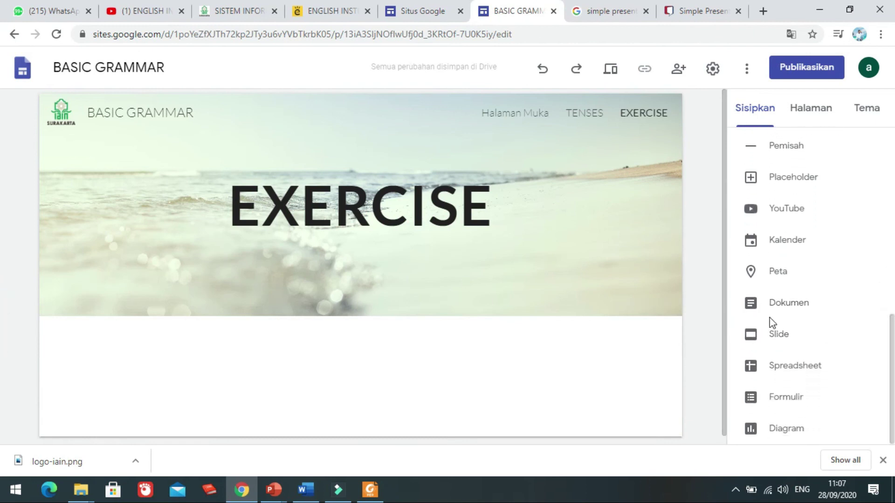
{"action": "scroll", "coordinate": [788, 246], "scroll_direction": "up", "scroll_amount": 4}
{"action": "left_click", "coordinate": [784, 309]}
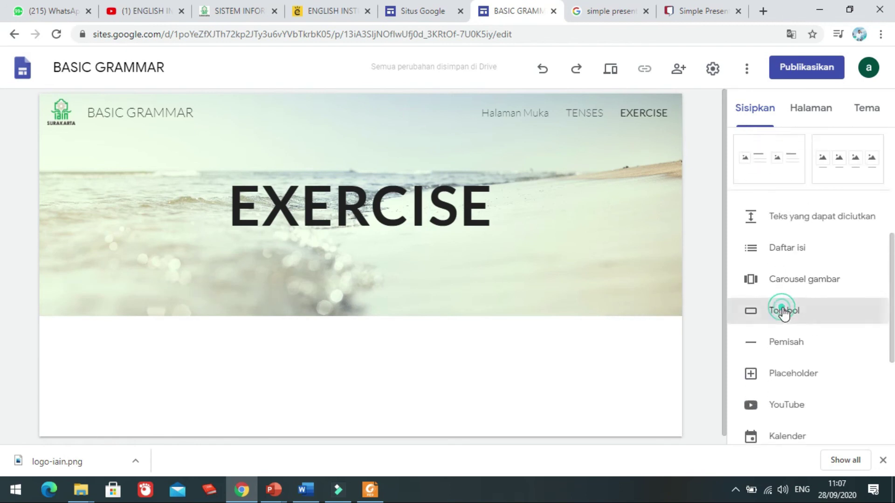
{"action": "type", "text": "SIMPLE PRES"}
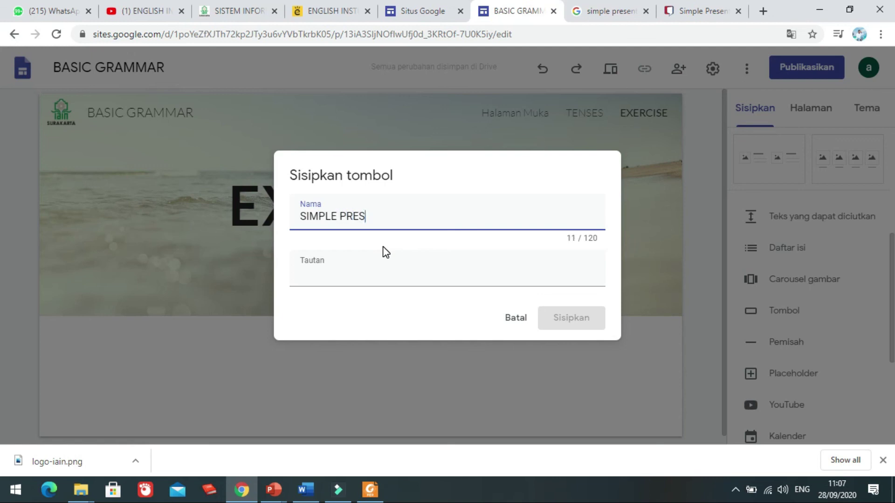
{"action": "type", "text": "ENT TENSE"}
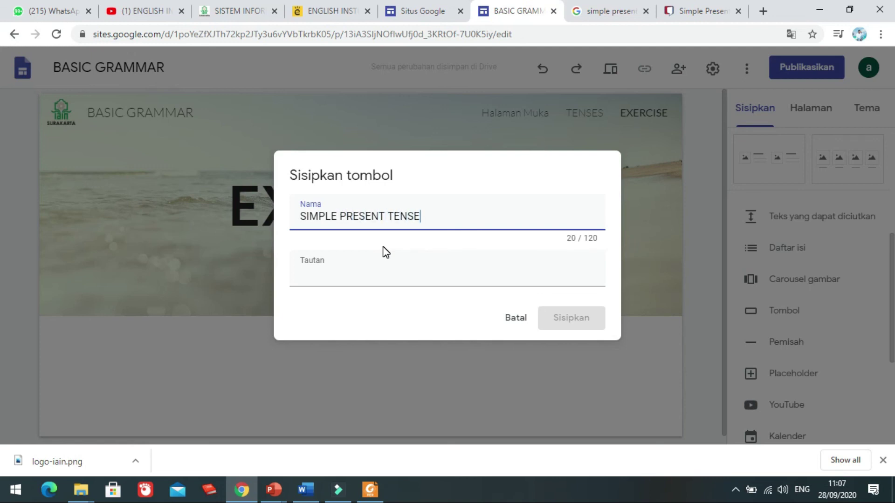
{"action": "left_click", "coordinate": [377, 270]}
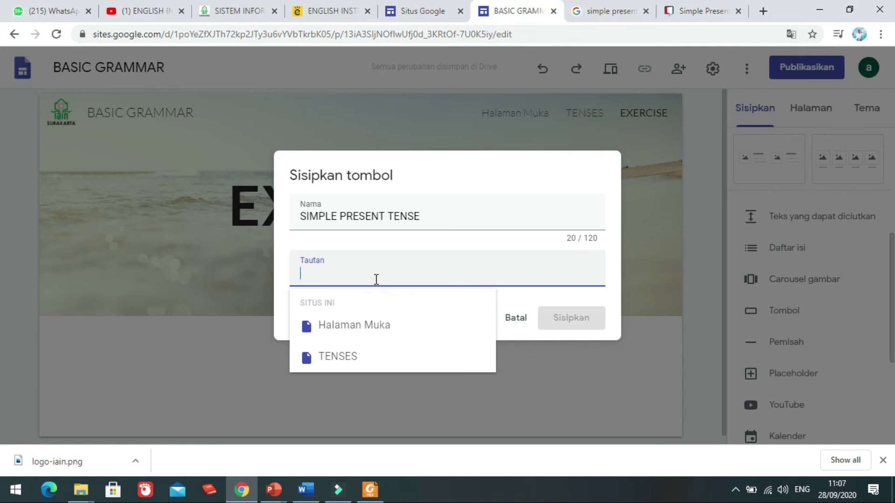
{"action": "type", "text": "wallstreetenglish.co.id/belajar-grammar/simple-present-tense/"}
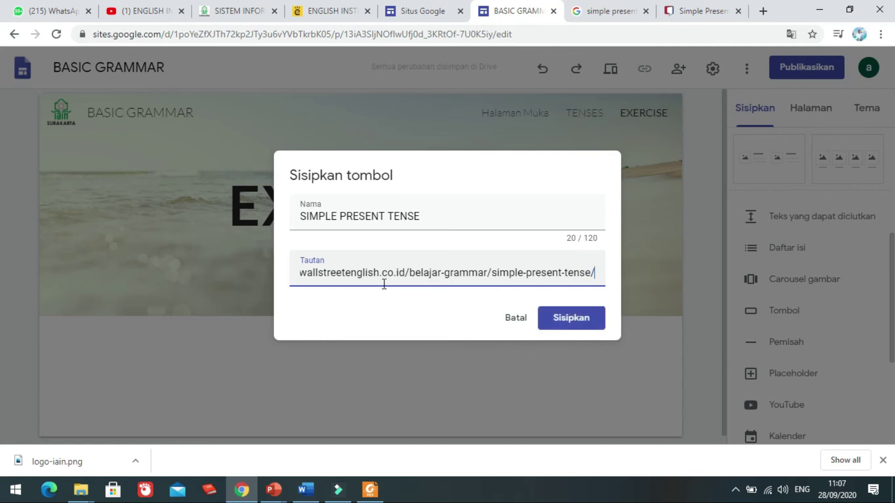
{"action": "left_click", "coordinate": [573, 329]}
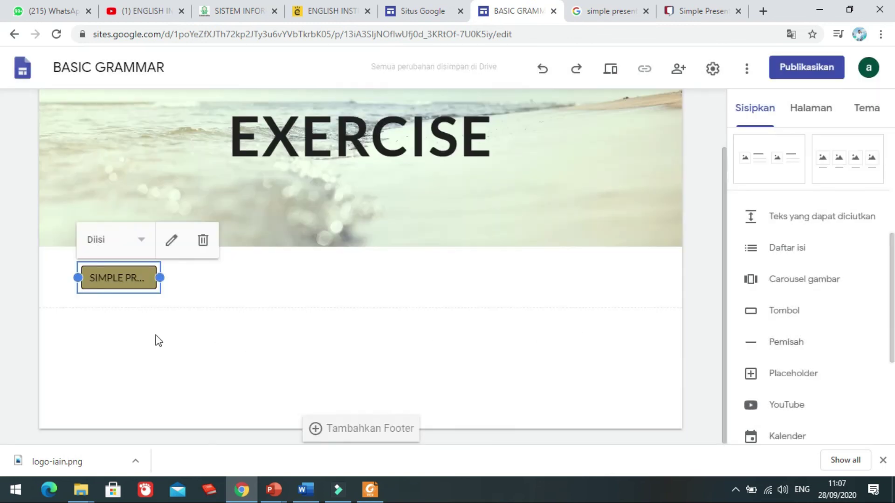
- Widen the EXERCISE page's SIMPLE PRESENT TENSE button to about half the section width
{"action": "left_click_drag", "start_coordinate": [160, 280], "coordinate": [351, 289]}
{"action": "left_click", "coordinate": [367, 344]}
{"action": "left_click", "coordinate": [280, 280]}
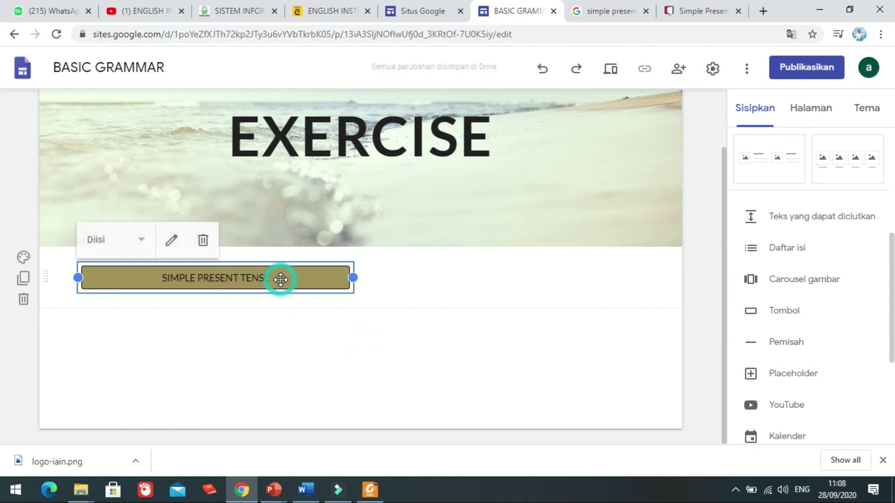
{"action": "left_click", "coordinate": [353, 349]}
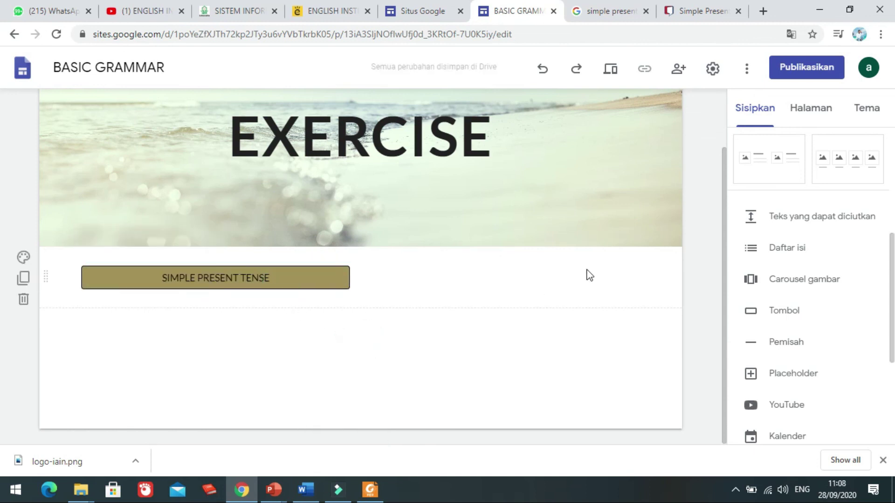
- Preview the EXERCISE page, test its button's link, check the desktop layout and exit the preview
{"action": "left_click", "coordinate": [611, 70]}
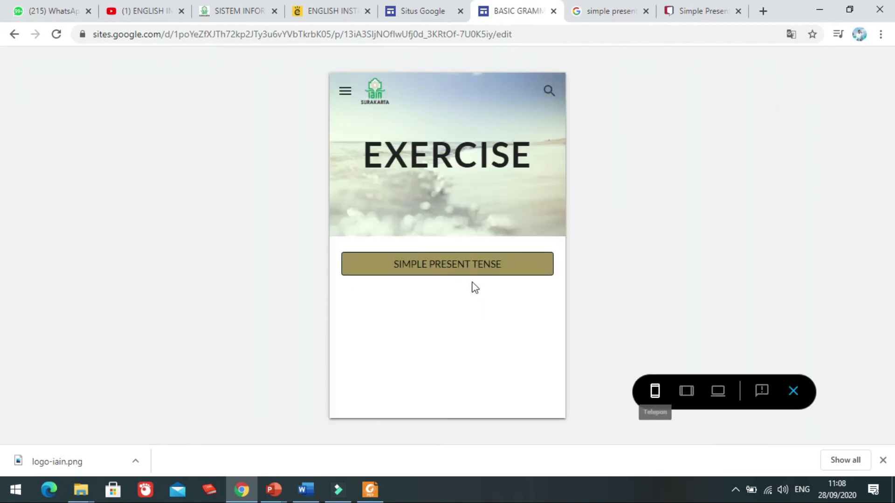
{"action": "left_click", "coordinate": [461, 267]}
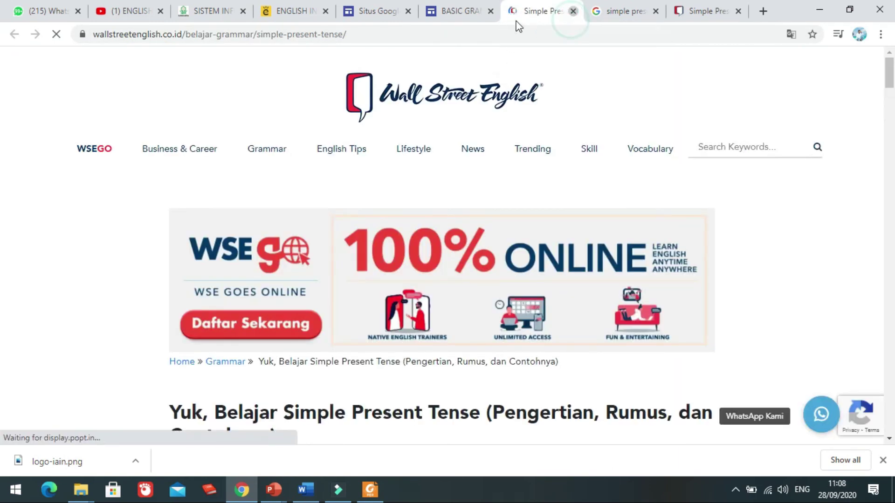
{"action": "left_click", "coordinate": [572, 11]}
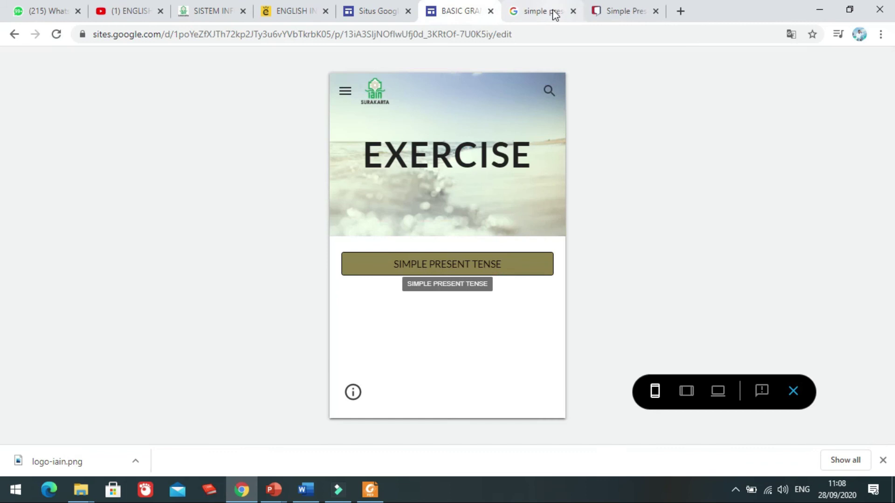
{"action": "left_click", "coordinate": [713, 396]}
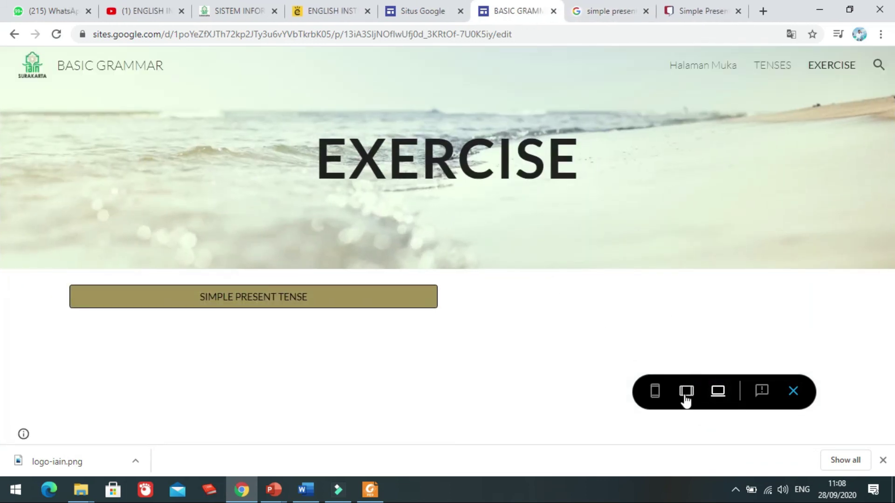
{"action": "left_click", "coordinate": [793, 390]}
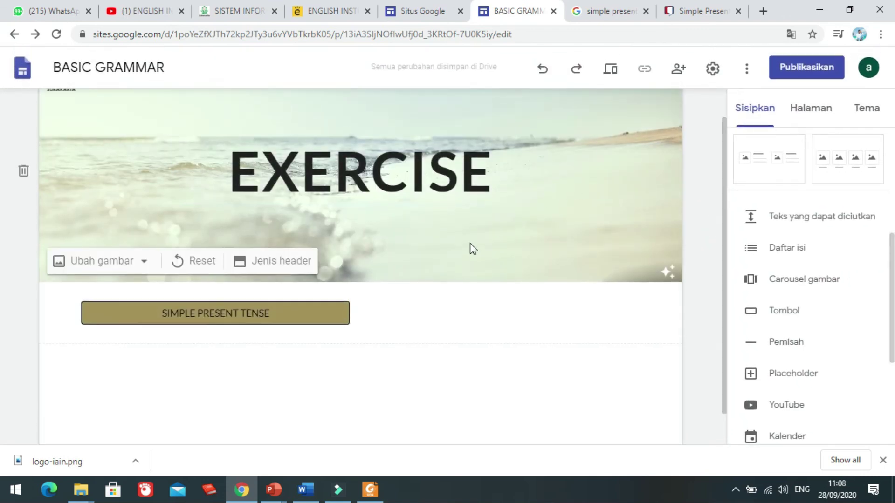
- Return to the Halaman Muka page and publish the site with the web address basic-grammar1
{"action": "scroll", "coordinate": [470, 247], "scroll_direction": "up", "scroll_amount": 1}
{"action": "left_click", "coordinate": [514, 113]}
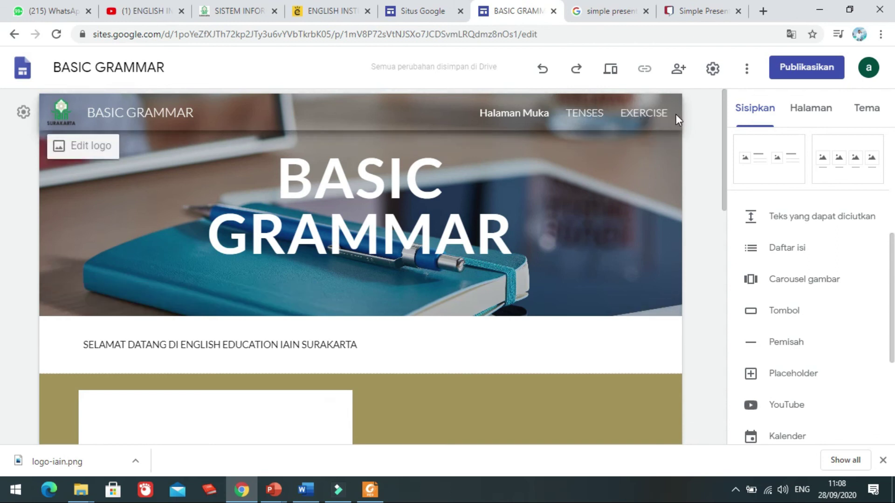
{"action": "scroll", "coordinate": [409, 315], "scroll_direction": "down", "scroll_amount": 10}
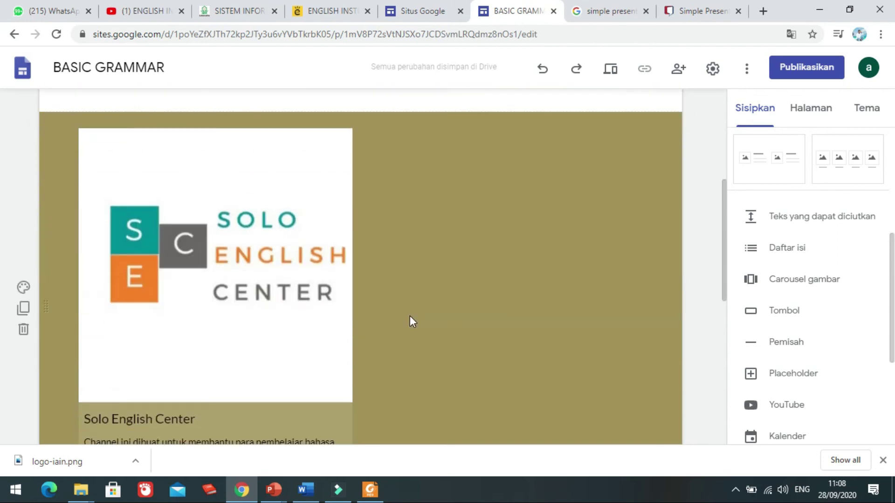
{"action": "scroll", "coordinate": [409, 315], "scroll_direction": "down", "scroll_amount": 2}
{"action": "scroll", "coordinate": [504, 266], "scroll_direction": "up", "scroll_amount": 10}
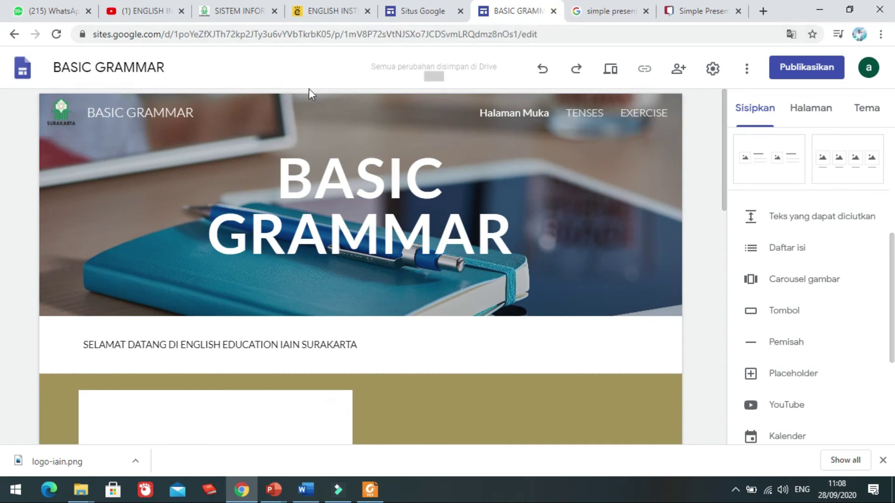
{"action": "left_click", "coordinate": [793, 69]}
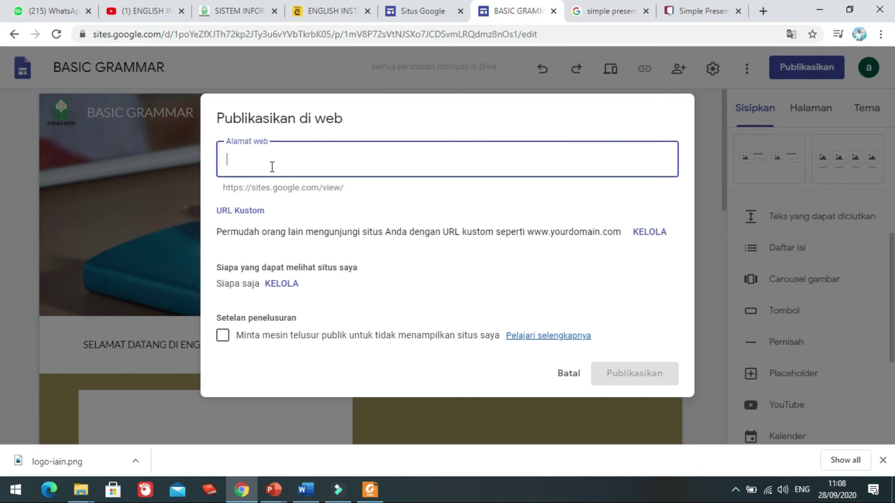
{"action": "type", "text": "basic-grammar"}
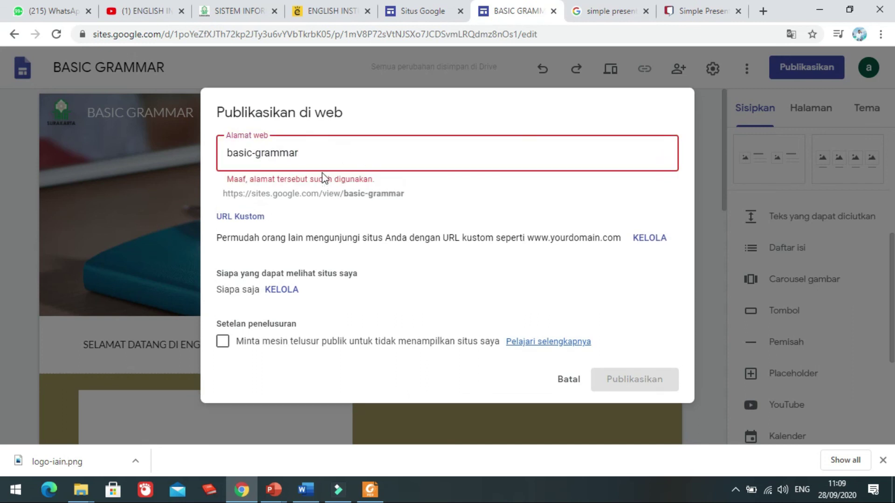
{"action": "type", "text": "1"}
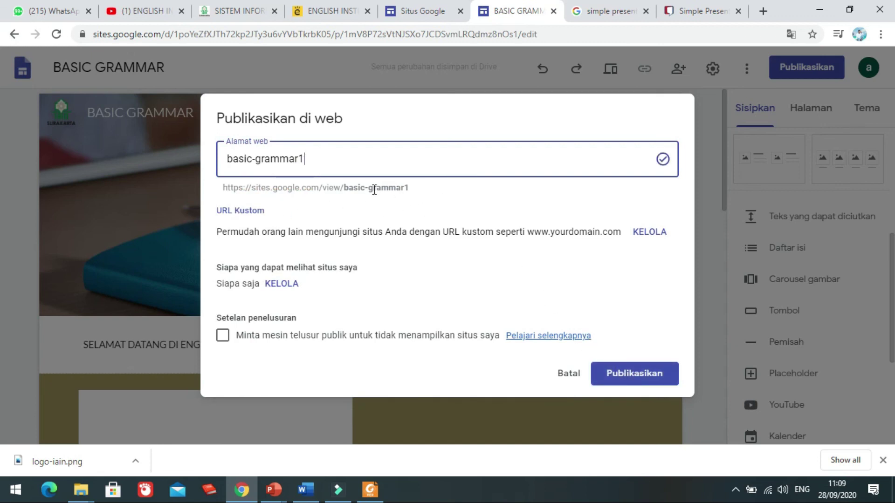
{"action": "left_click", "coordinate": [617, 373]}
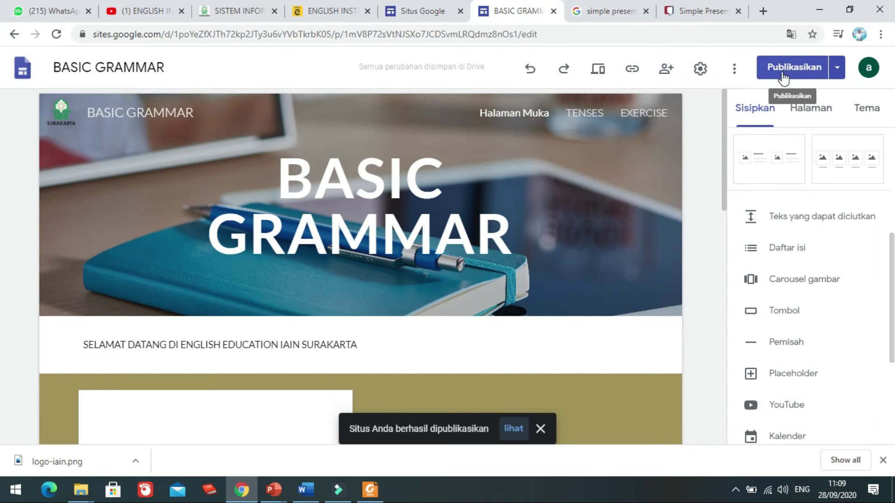
- Open the published site and look through its home page content
{"action": "left_click", "coordinate": [513, 428]}
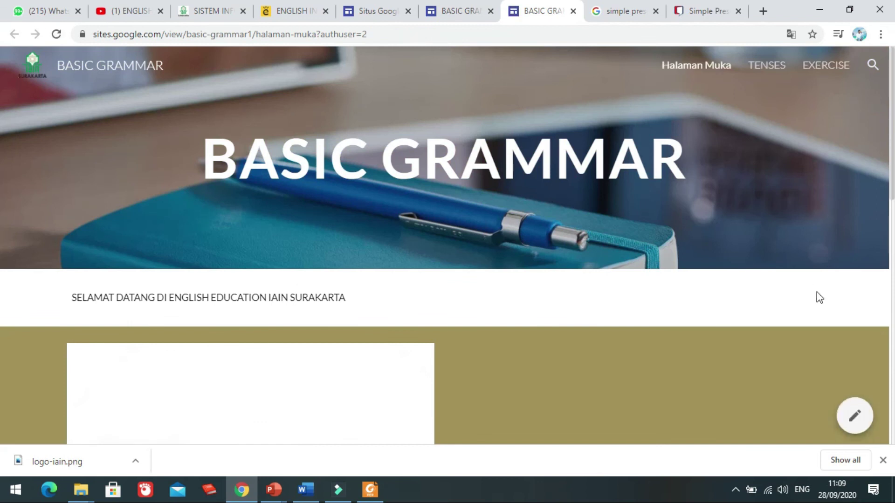
{"action": "scroll", "coordinate": [272, 393], "scroll_direction": "down", "scroll_amount": 5}
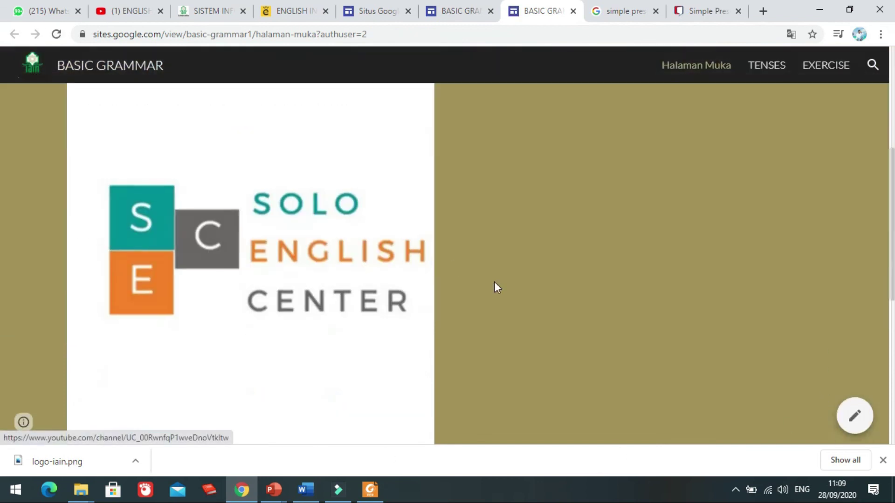
{"action": "scroll", "coordinate": [494, 283], "scroll_direction": "down", "scroll_amount": 3}
{"action": "scroll", "coordinate": [494, 283], "scroll_direction": "up", "scroll_amount": 8}
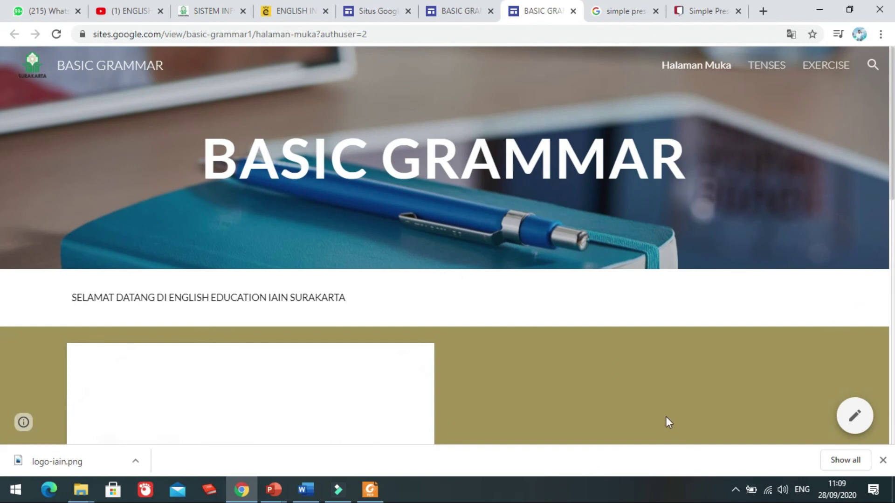
{"action": "scroll", "coordinate": [802, 306], "scroll_direction": "down", "scroll_amount": 5}
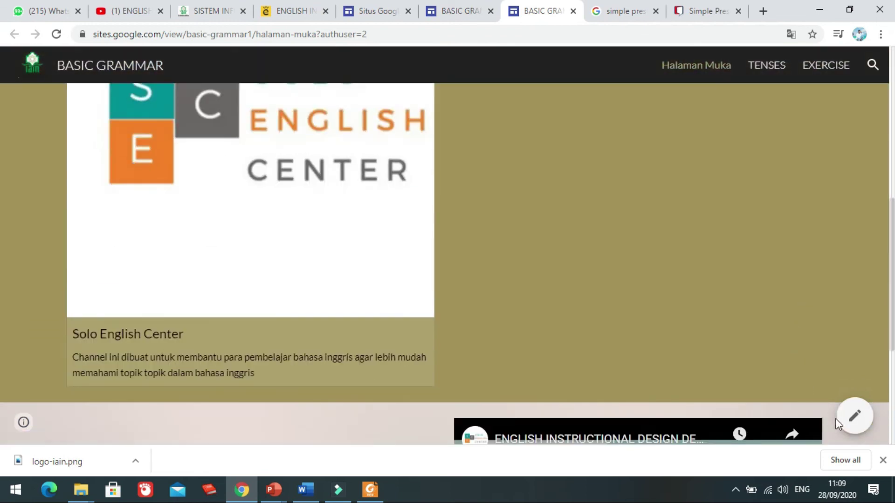
- Close the published site's tab, return to the site editor and copy the published site's link
{"action": "left_click", "coordinate": [853, 416]}
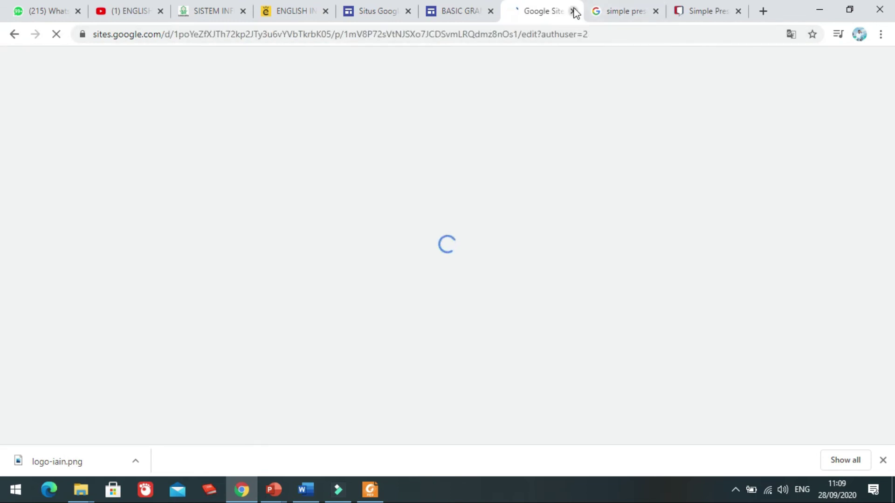
{"action": "left_click", "coordinate": [573, 11]}
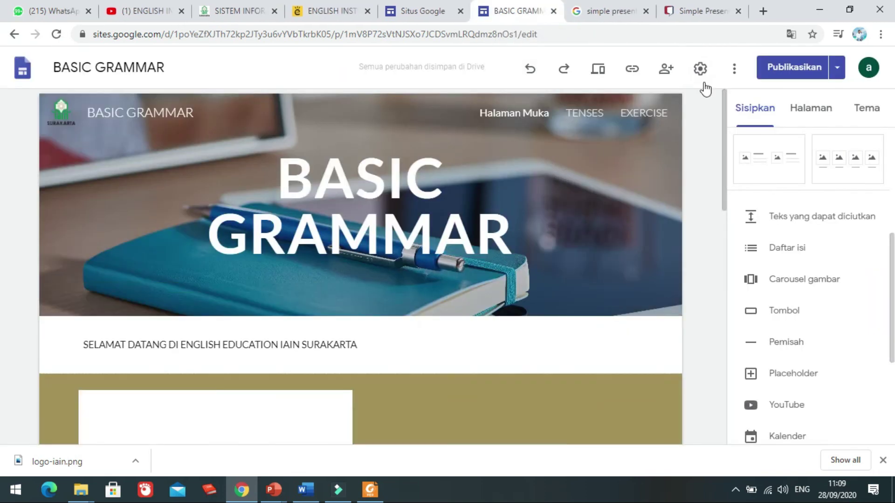
{"action": "left_click", "coordinate": [635, 69]}
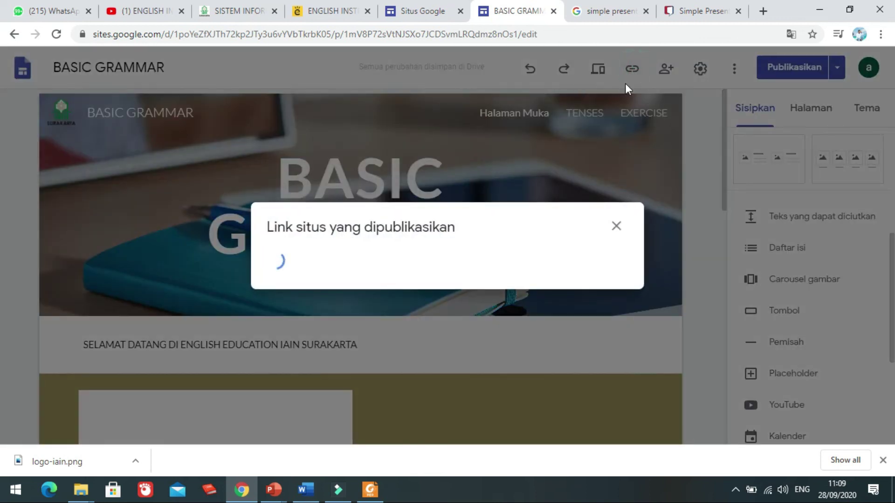
{"action": "left_click", "coordinate": [598, 254]}
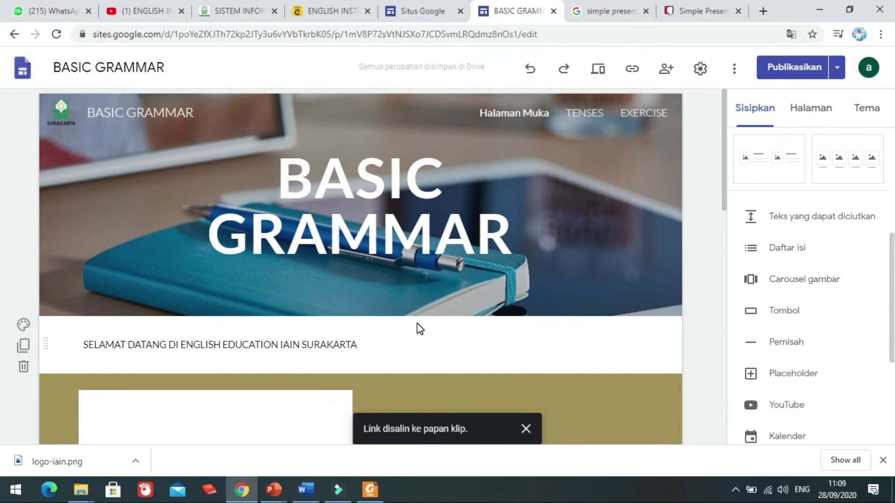
- Look over the Halaman Muka page from header to video section and review the available insert, page and theme options
{"action": "scroll", "coordinate": [418, 326], "scroll_direction": "down", "scroll_amount": 12}
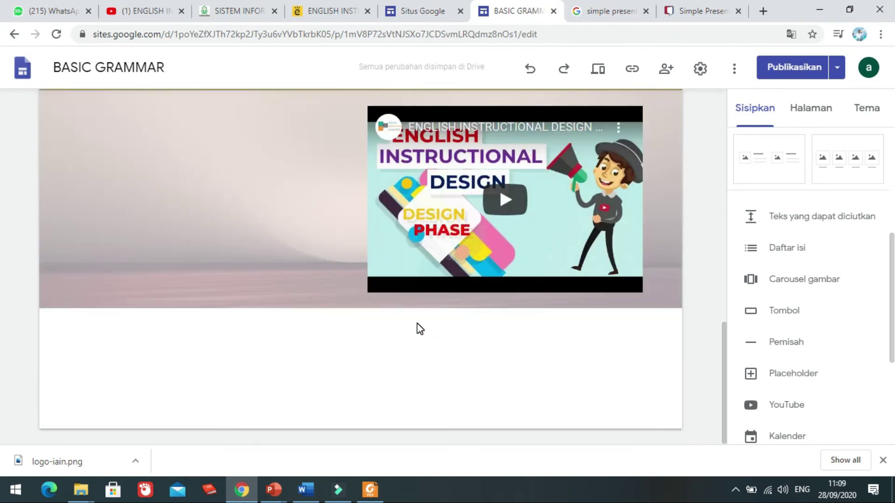
{"action": "scroll", "coordinate": [418, 326], "scroll_direction": "up", "scroll_amount": 12}
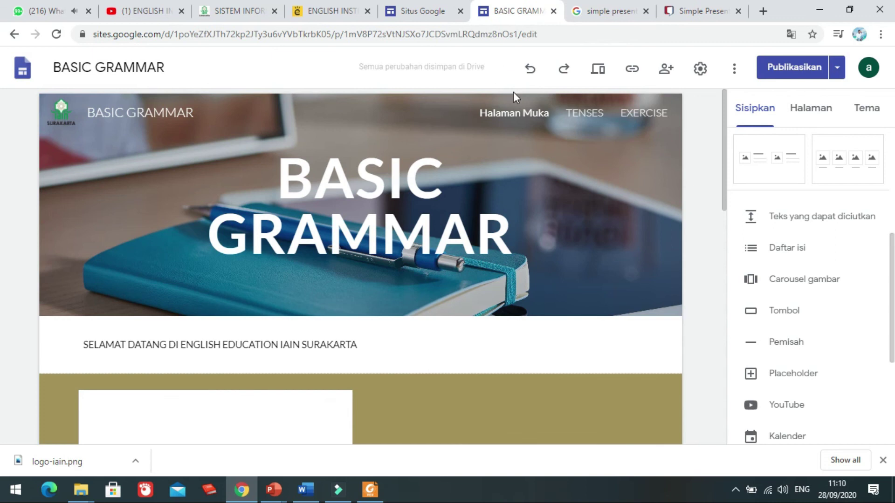
{"action": "left_click", "coordinate": [460, 350]}
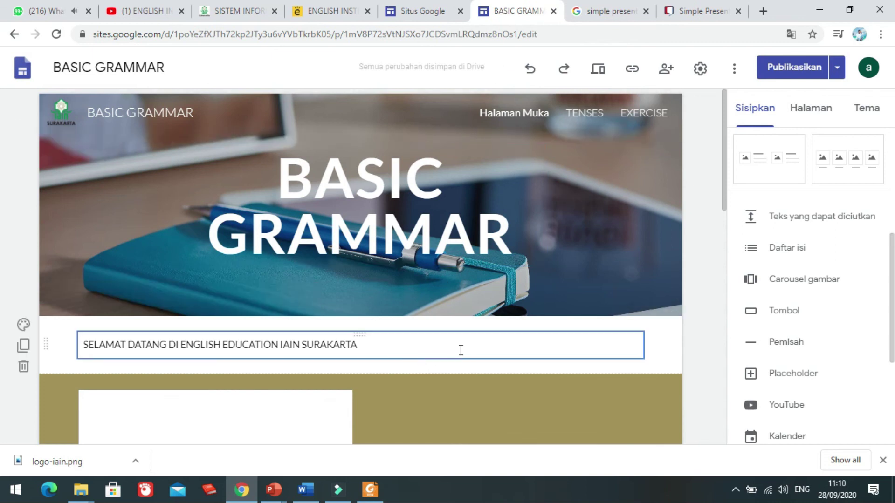
{"action": "scroll", "coordinate": [403, 373], "scroll_direction": "down", "scroll_amount": 6}
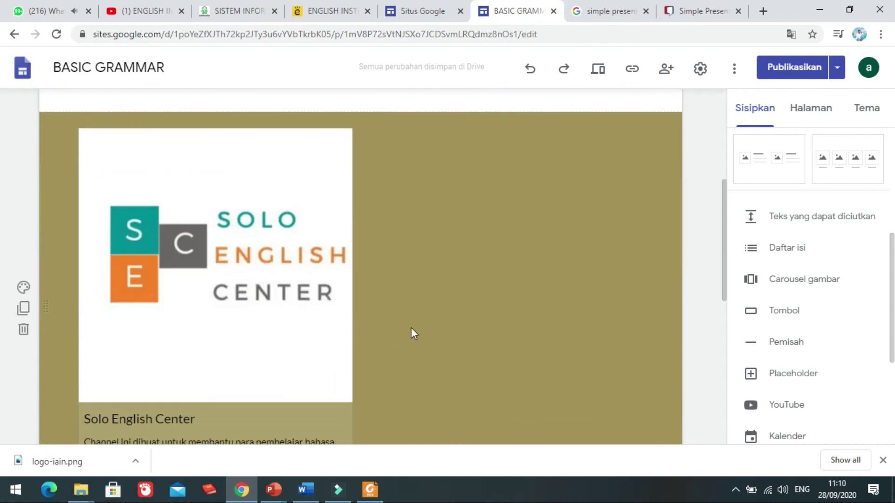
{"action": "scroll", "coordinate": [500, 319], "scroll_direction": "down", "scroll_amount": 7}
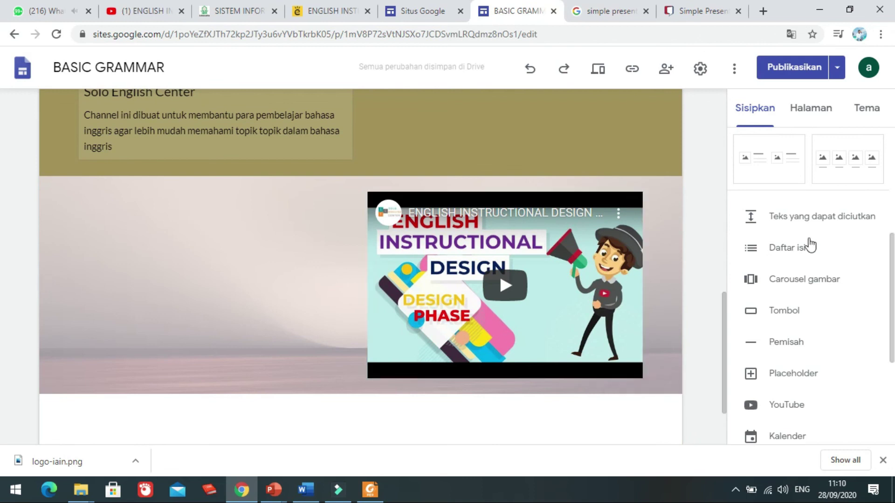
{"action": "left_click_drag", "start_coordinate": [891, 284], "coordinate": [892, 156]}
{"action": "left_click", "coordinate": [867, 111]}
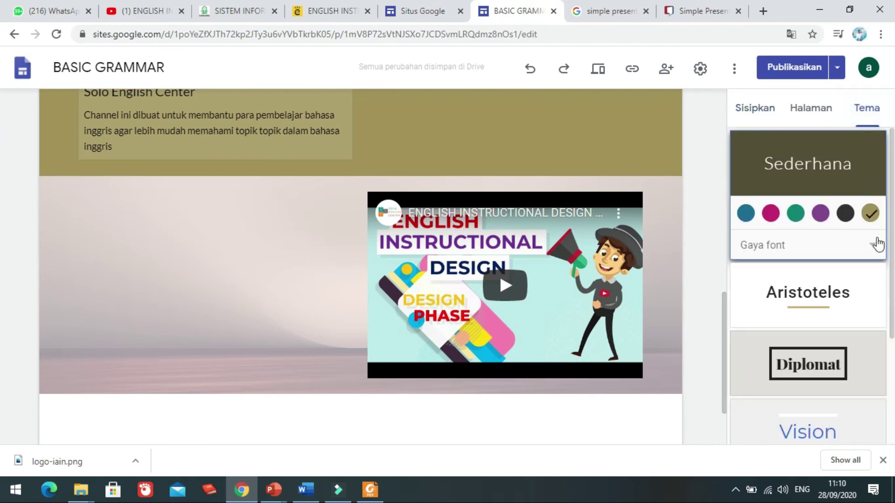
{"action": "left_click_drag", "start_coordinate": [893, 271], "coordinate": [892, 149]}
{"action": "left_click", "coordinate": [814, 110]}
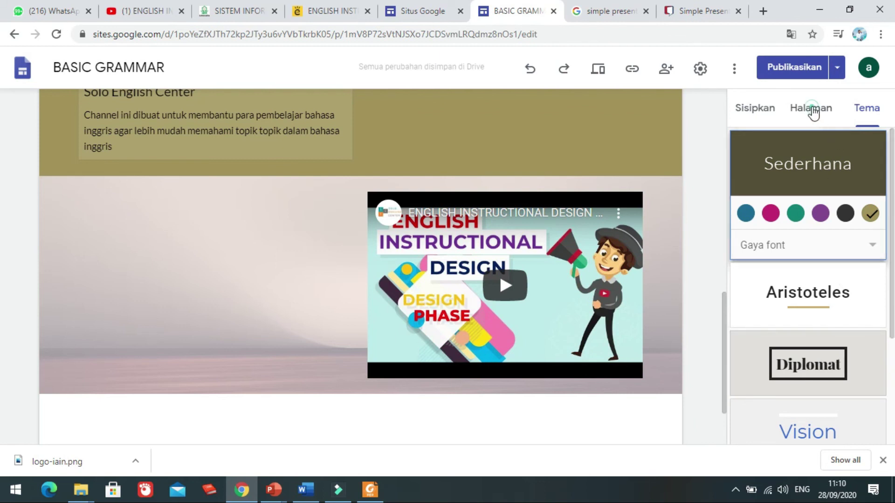
{"action": "left_click", "coordinate": [757, 119]}
{"action": "left_click_drag", "start_coordinate": [724, 331], "coordinate": [755, 116]}
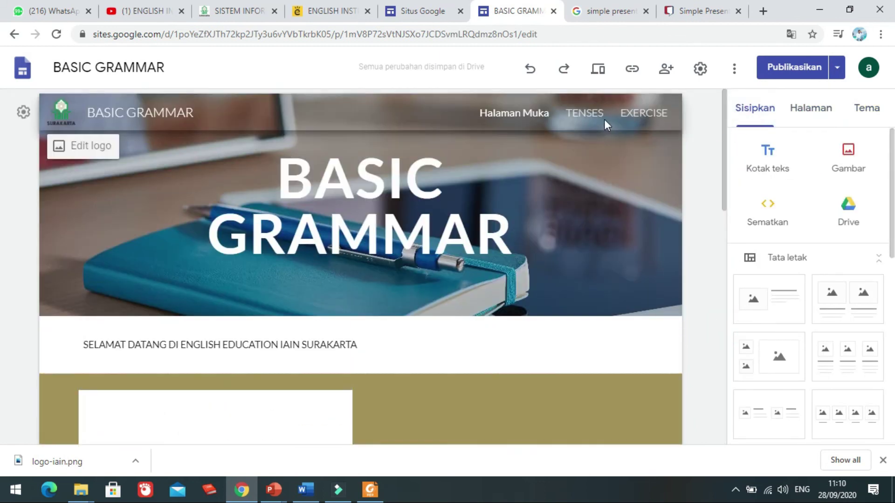